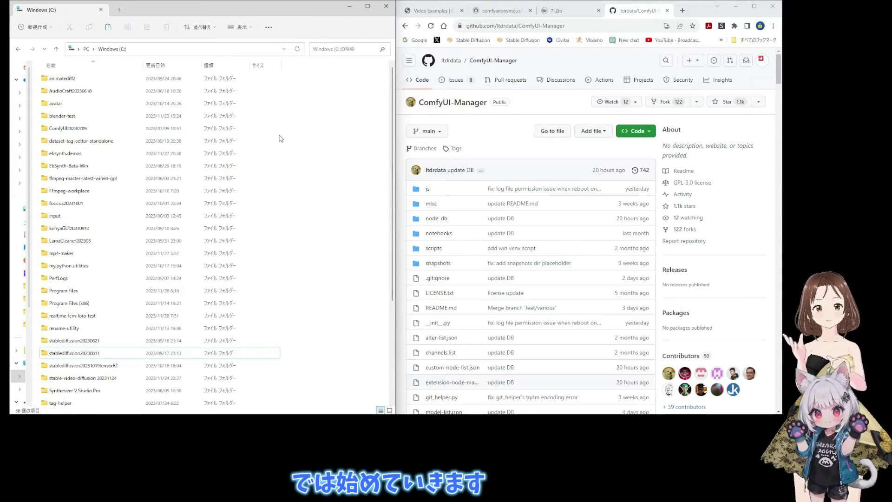
Create a folder named comfyui-youtube directly on the C drive and open it
{"action": "right_click", "coordinate": [273, 133]}
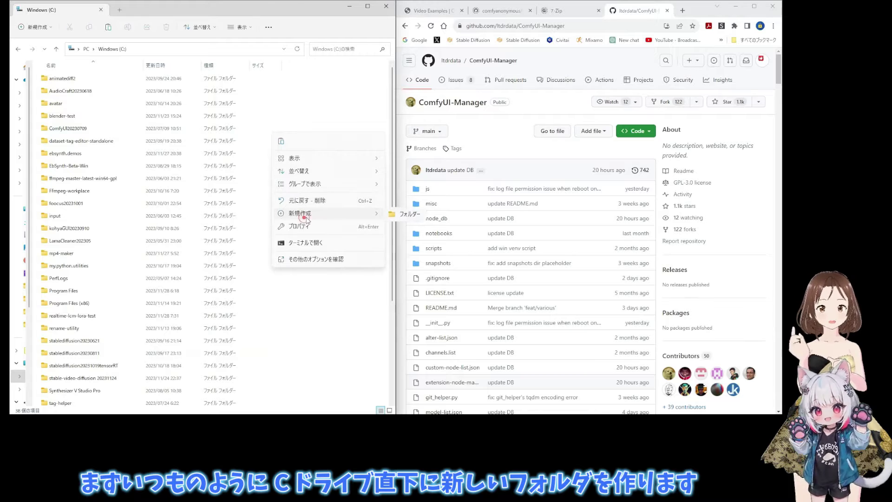
{"action": "left_click", "coordinate": [399, 215]}
{"action": "type", "text": "c"}
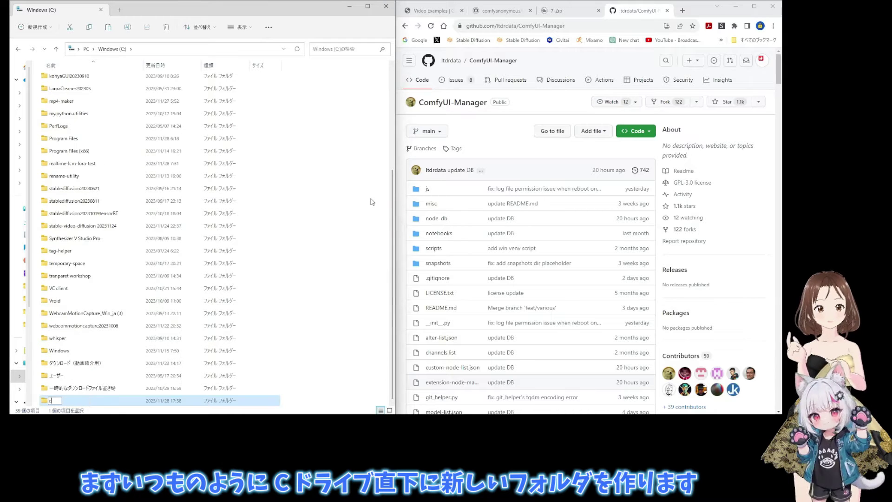
{"action": "type", "text": "omfyui-"}
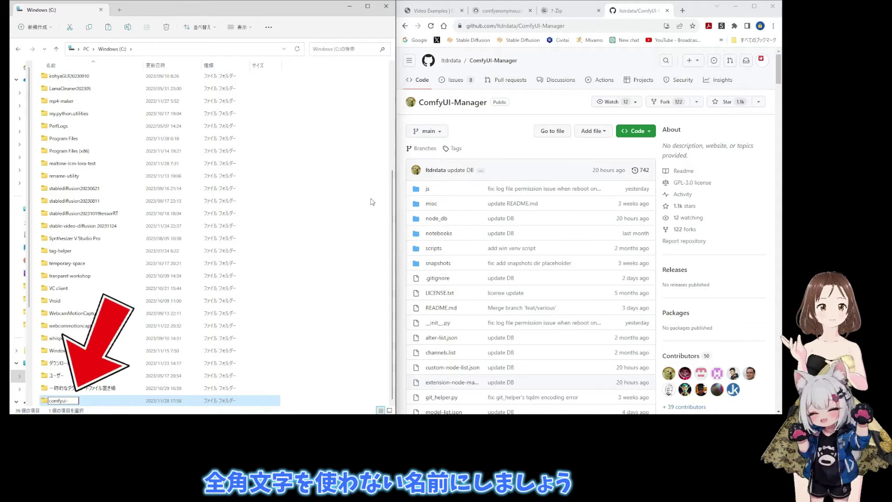
{"action": "type", "text": "youtube"}
{"action": "left_click", "coordinate": [325, 258]}
{"action": "double_click", "coordinate": [92, 405]}
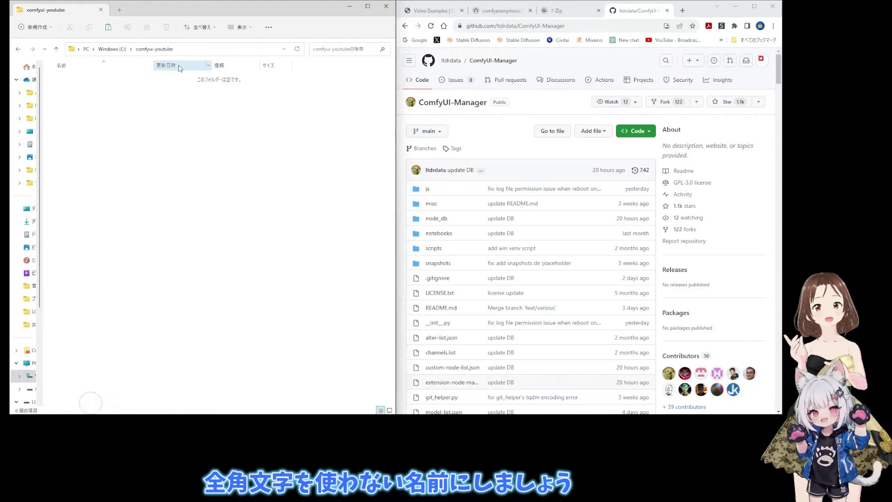
Download the Windows portable standalone build from the Installing section of the ComfyUI GitHub page
{"action": "left_click", "coordinate": [489, 14]}
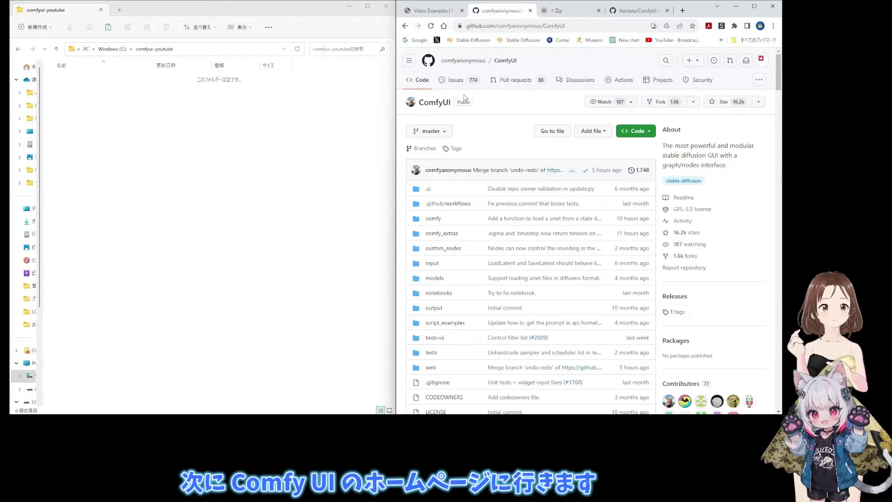
{"action": "scroll", "coordinate": [438, 147], "scroll_direction": "down", "scroll_amount": 8}
{"action": "scroll", "coordinate": [438, 147], "scroll_direction": "down", "scroll_amount": 15}
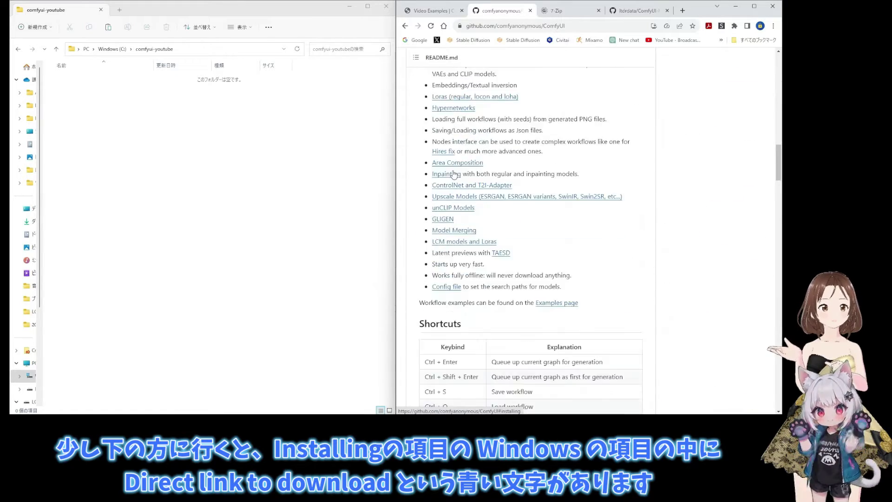
{"action": "scroll", "coordinate": [454, 174], "scroll_direction": "down", "scroll_amount": 1}
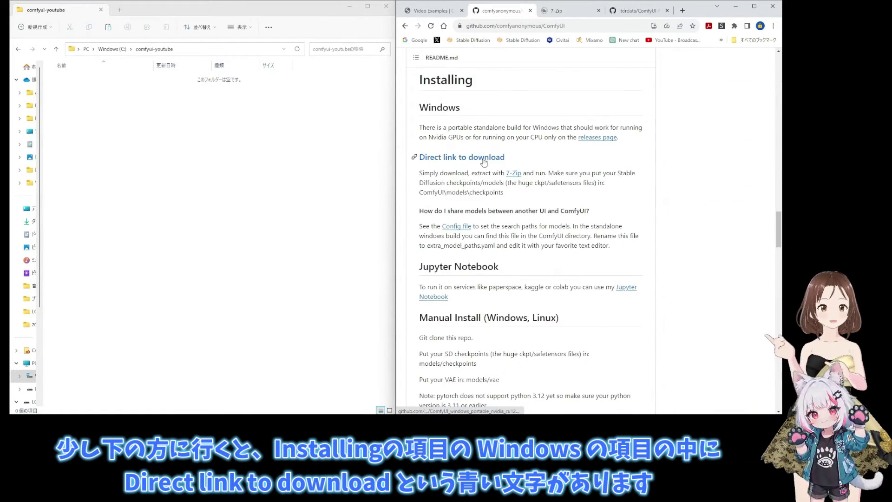
{"action": "left_click", "coordinate": [463, 159]}
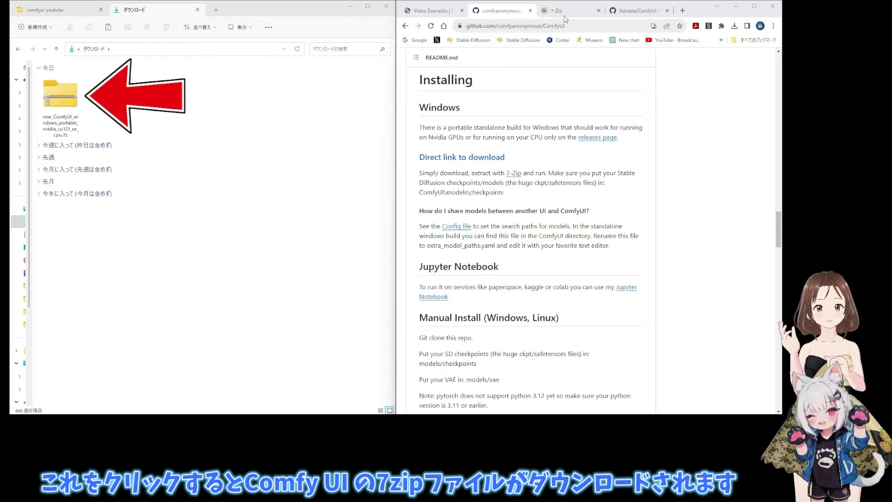
Download the 64-bit x64 installer of 7-Zip 23.01 and install it in the default destination folder
{"action": "left_click", "coordinate": [567, 13]}
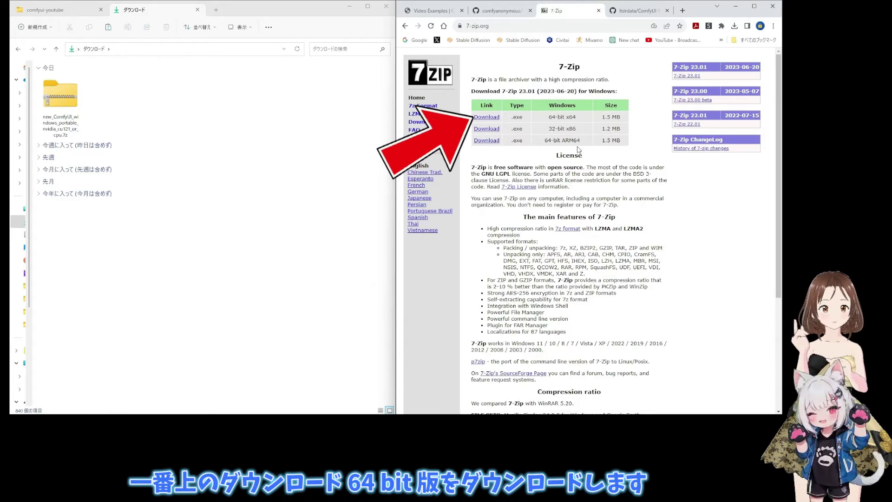
{"action": "left_click", "coordinate": [485, 119]}
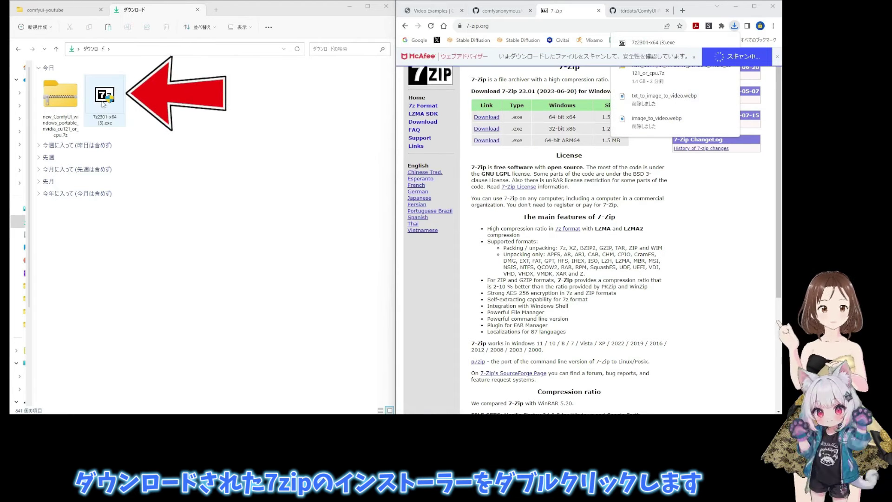
{"action": "double_click", "coordinate": [103, 103]}
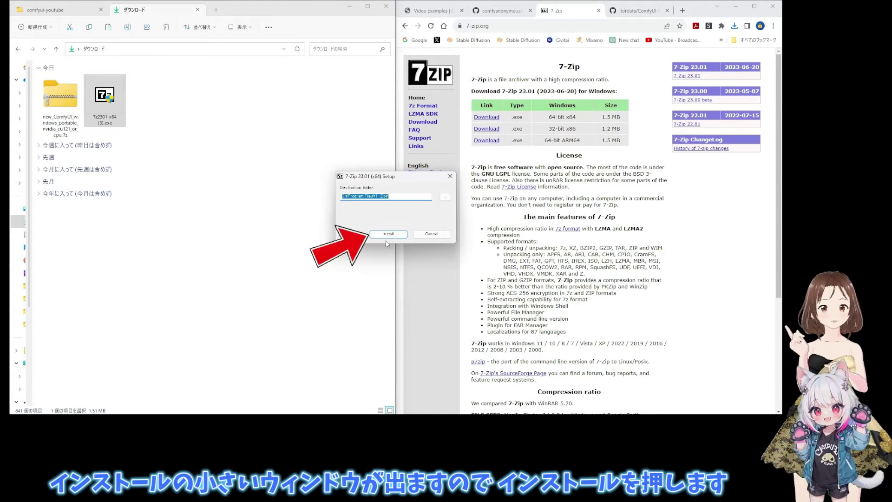
{"action": "left_click", "coordinate": [388, 234]}
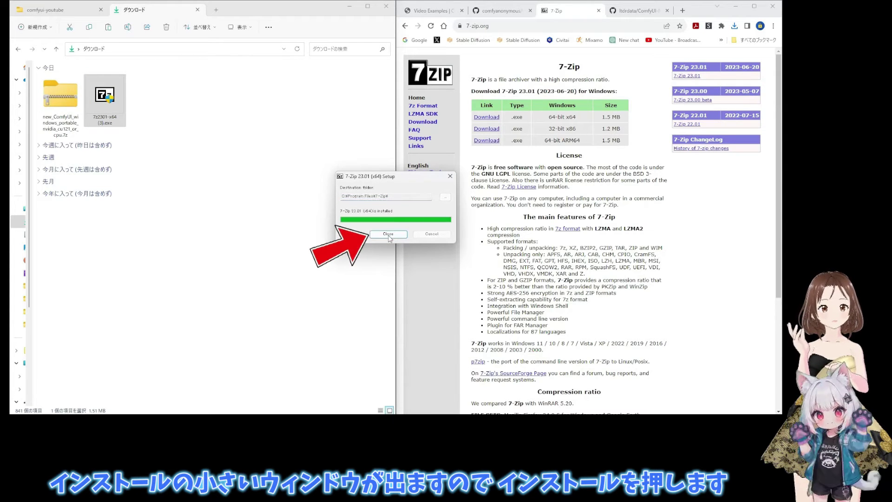
{"action": "left_click", "coordinate": [388, 235]}
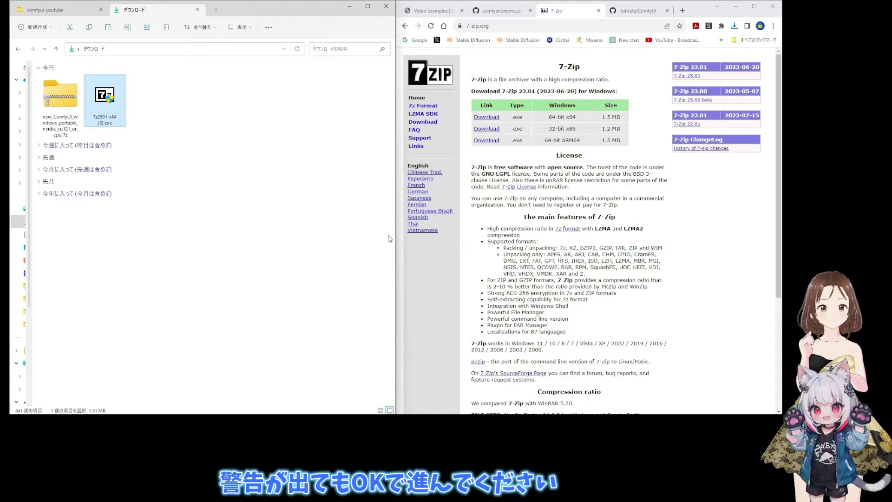
{"action": "left_click", "coordinate": [389, 238]}
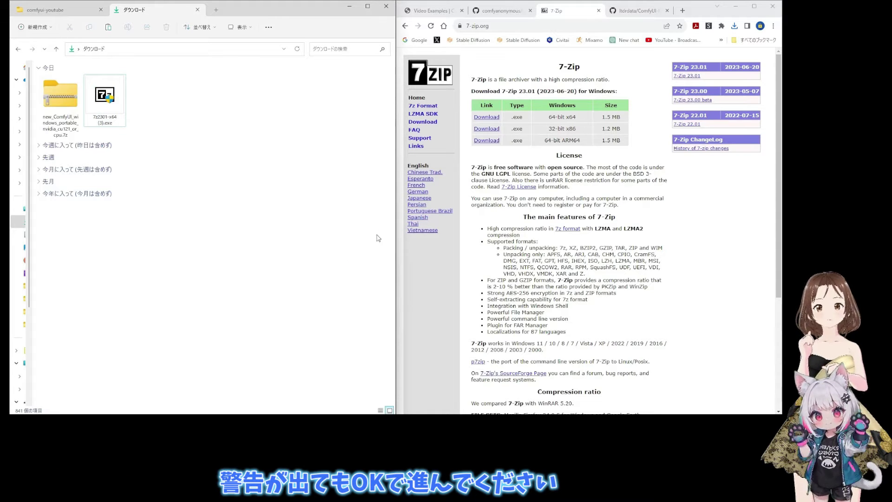
Extract the downloaded ComfyUI portable .7z archive with 7-Zip into C:\comfyui-youtube
{"action": "right_click", "coordinate": [65, 104]}
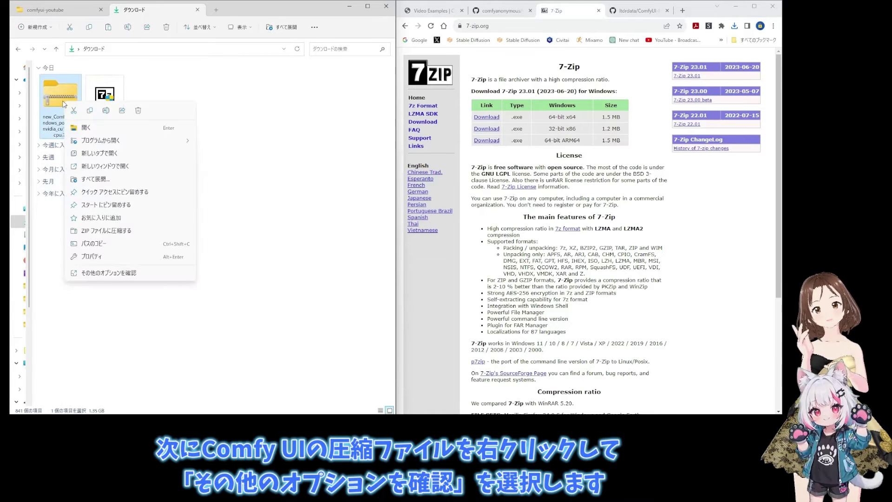
{"action": "left_click", "coordinate": [110, 273]}
{"action": "mouse_move", "coordinate": [141, 117]}
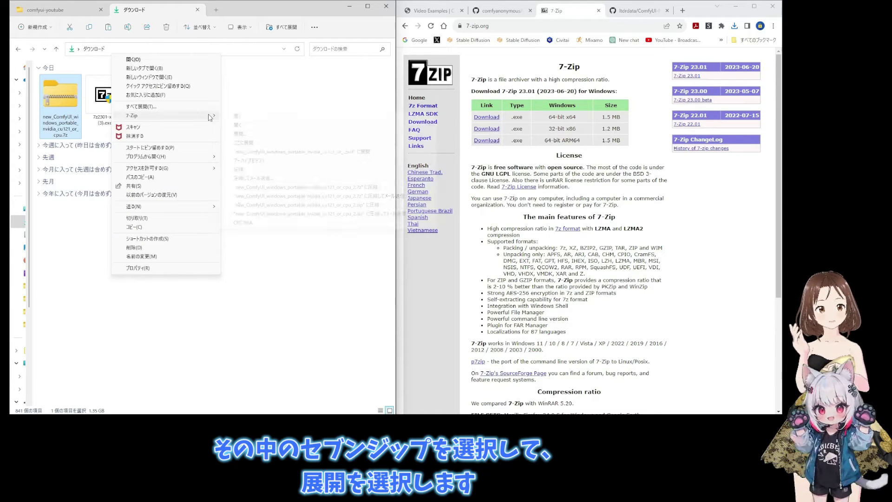
{"action": "left_click", "coordinate": [239, 134]}
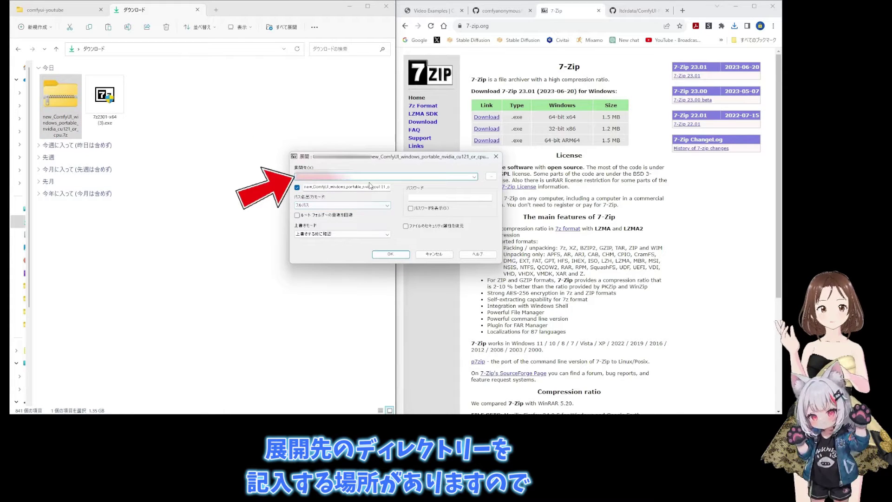
{"action": "left_click", "coordinate": [69, 14]}
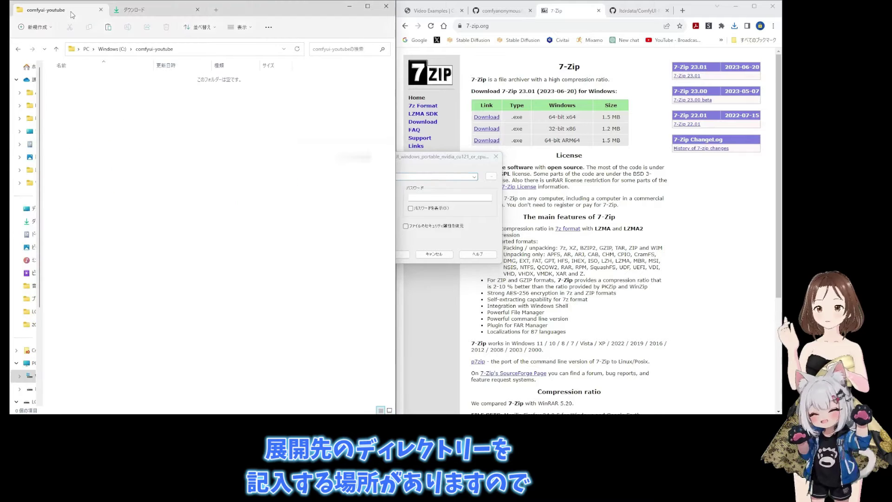
{"action": "left_click", "coordinate": [217, 53]}
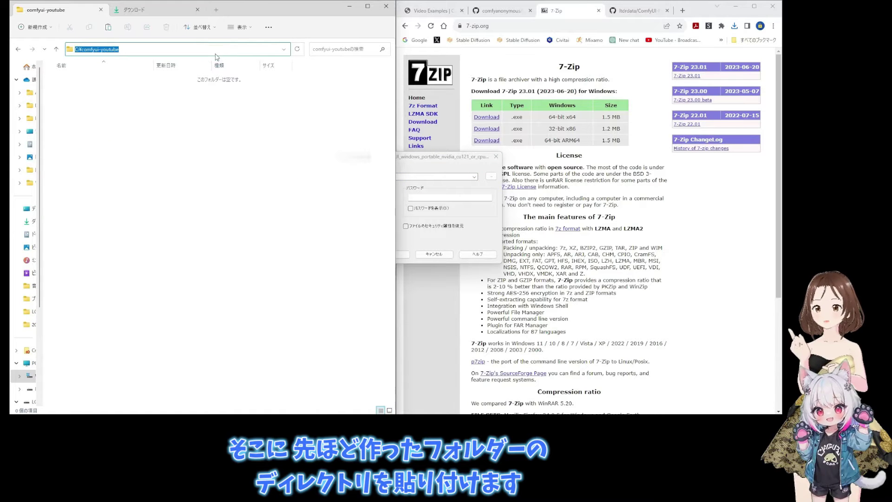
{"action": "left_click", "coordinate": [425, 159]}
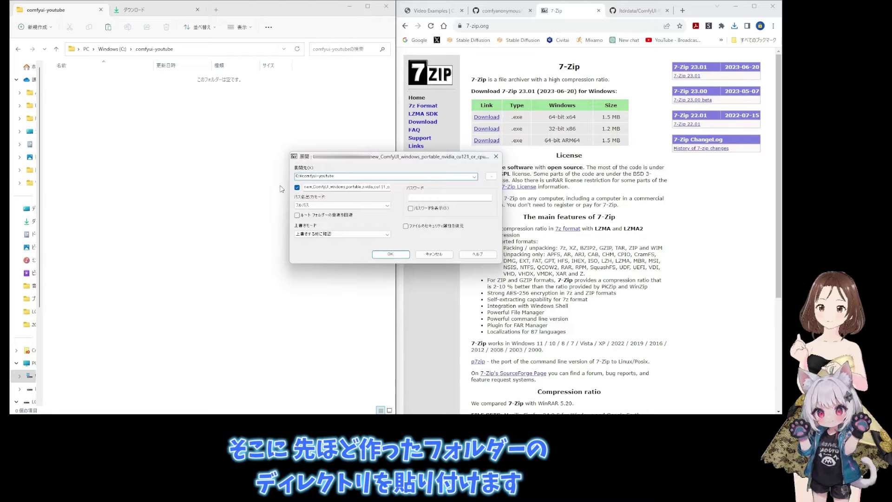
{"action": "left_click", "coordinate": [391, 255]}
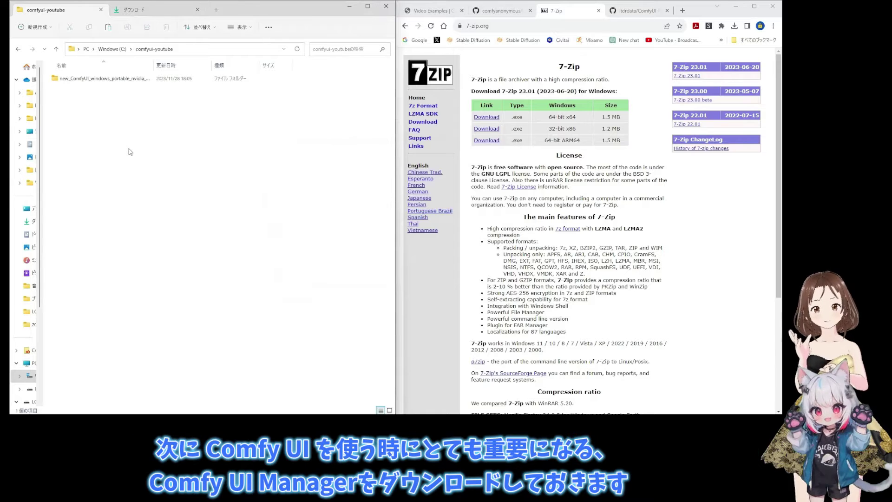
Go to the custom_nodes folder inside the extracted ComfyUI folder and open a command prompt (cmd) there
{"action": "double_click", "coordinate": [111, 79]}
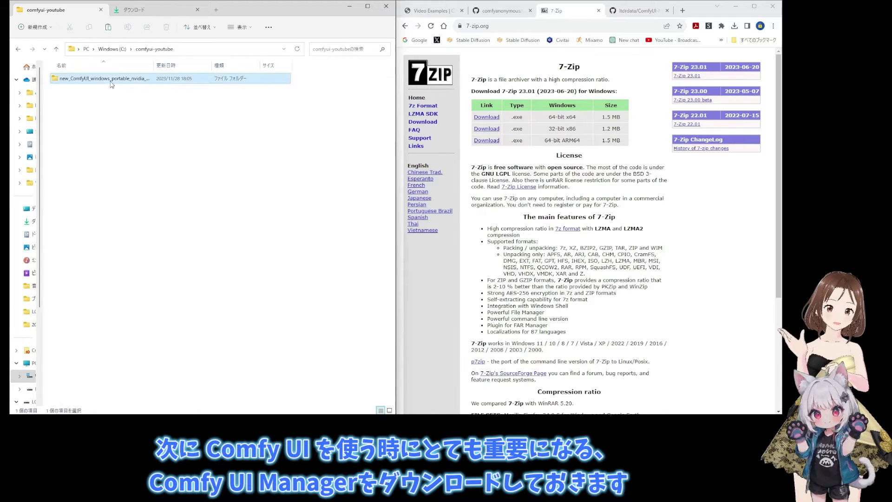
{"action": "double_click", "coordinate": [76, 79]}
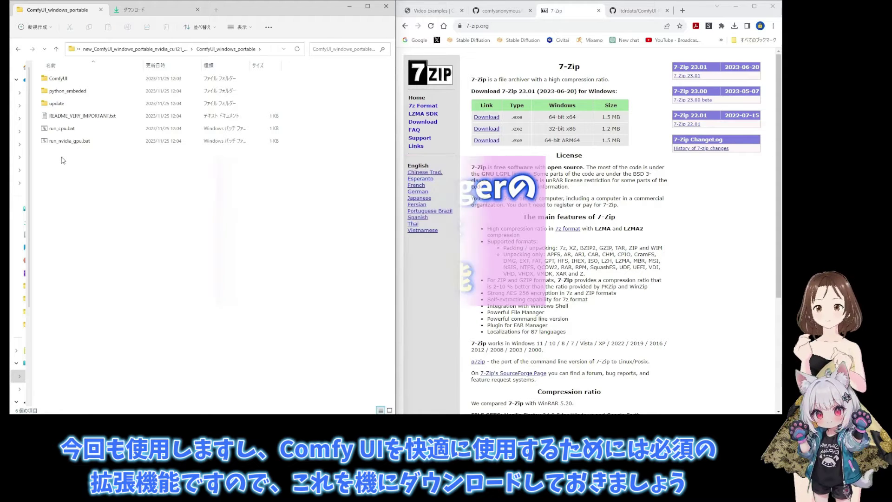
{"action": "double_click", "coordinate": [58, 83]}
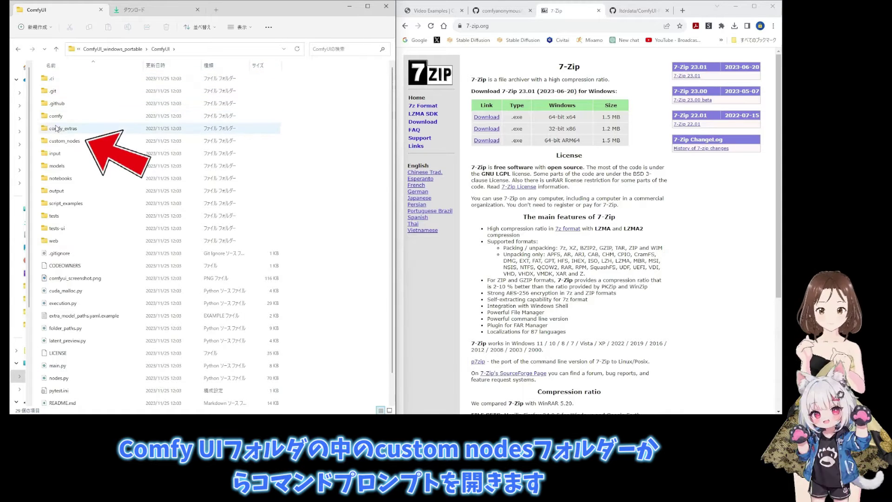
{"action": "double_click", "coordinate": [58, 141]}
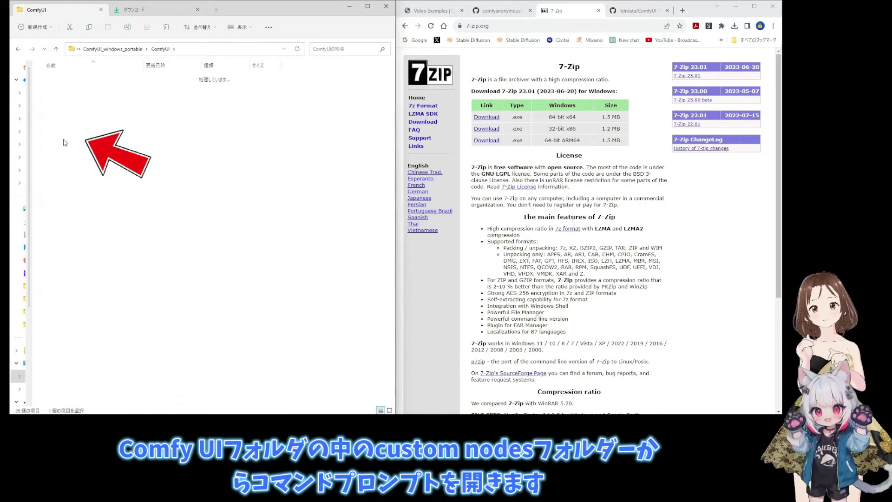
{"action": "left_click", "coordinate": [227, 49]}
{"action": "type", "text": "cmd"}
{"action": "key", "text": "Return"}
{"action": "left_click_drag", "start_coordinate": [227, 48], "coordinate": [221, 124]}
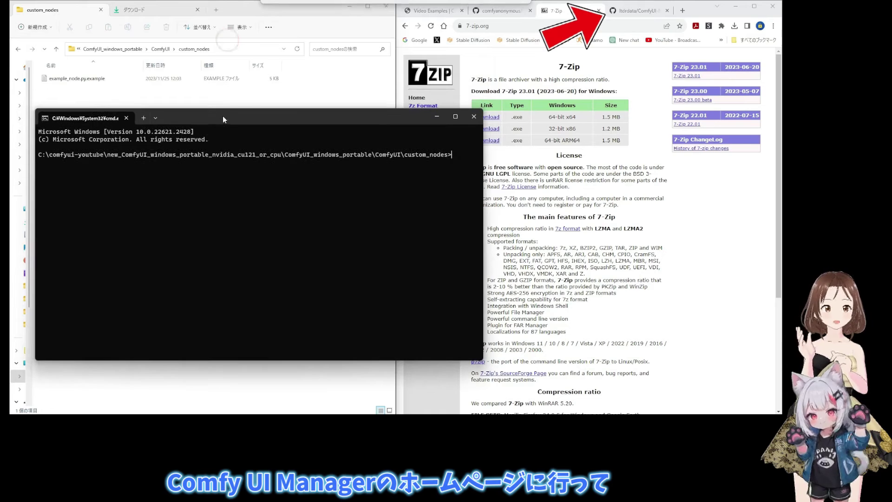
Copy the HTTPS clone URL of the ComfyUI-Manager repository from its GitHub page
{"action": "left_click", "coordinate": [635, 12]}
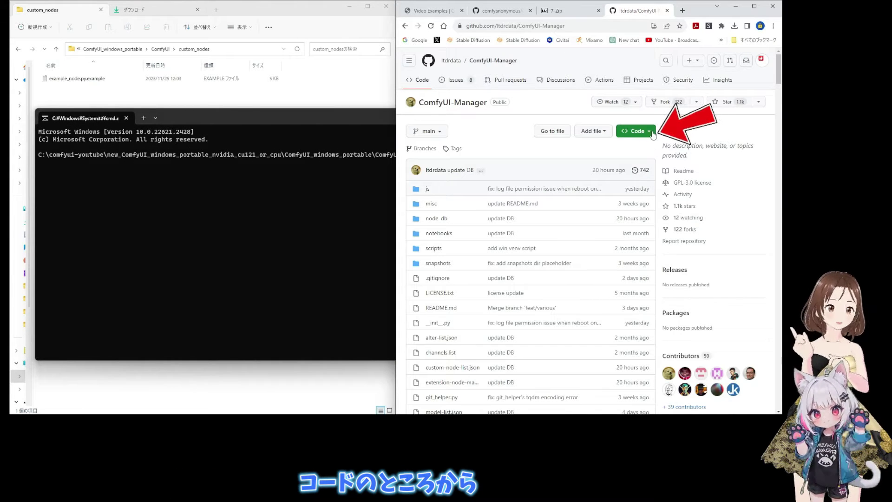
{"action": "left_click", "coordinate": [637, 131]}
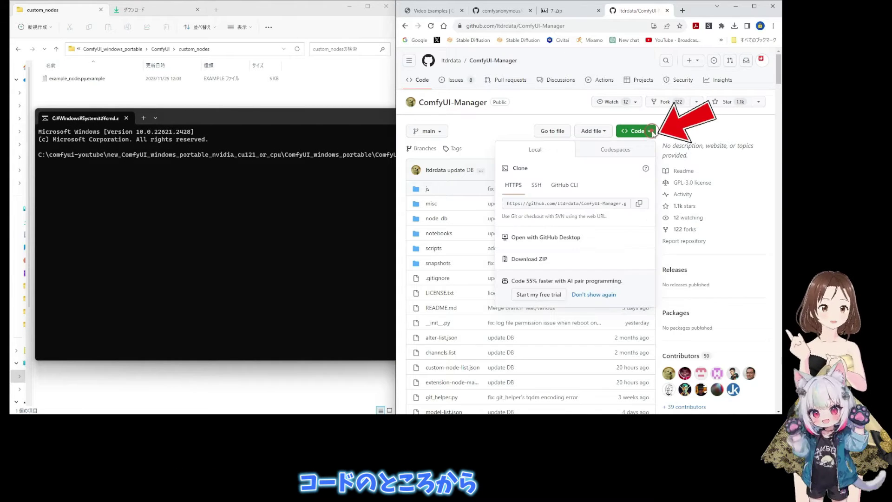
{"action": "left_click", "coordinate": [641, 204]}
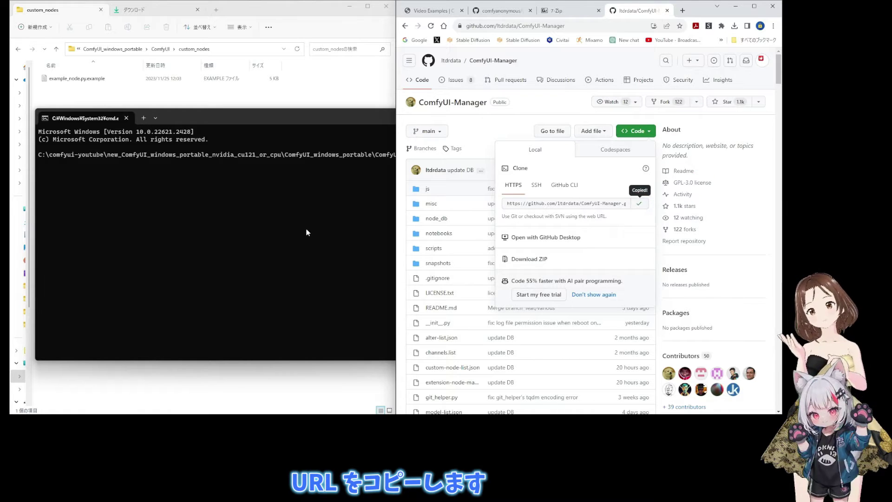
{"action": "left_click", "coordinate": [352, 119]}
{"action": "type", "text": "git clo"}
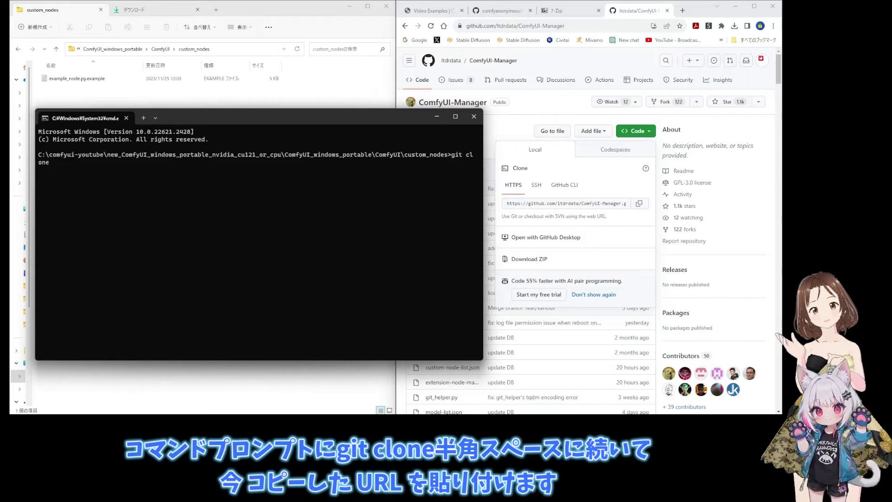
{"action": "type", "text": "ne"}
{"action": "left_click_drag", "start_coordinate": [483, 138], "coordinate": [617, 140]}
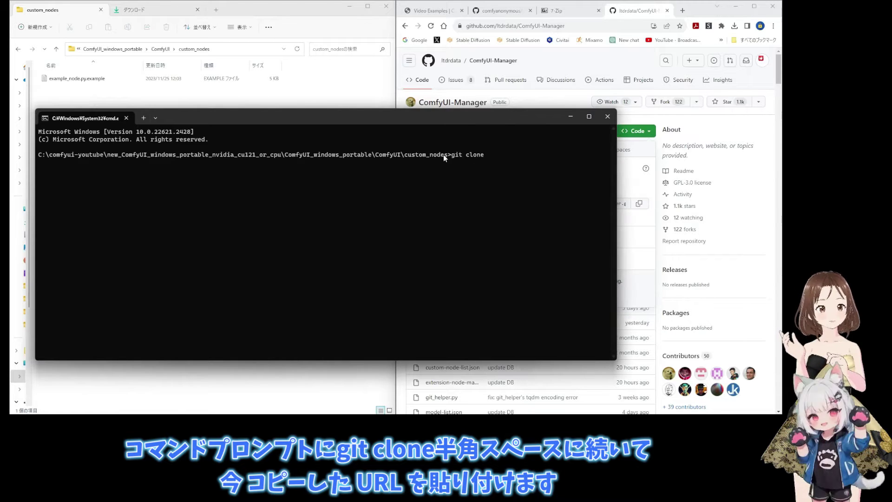
{"action": "right_click", "coordinate": [507, 172]}
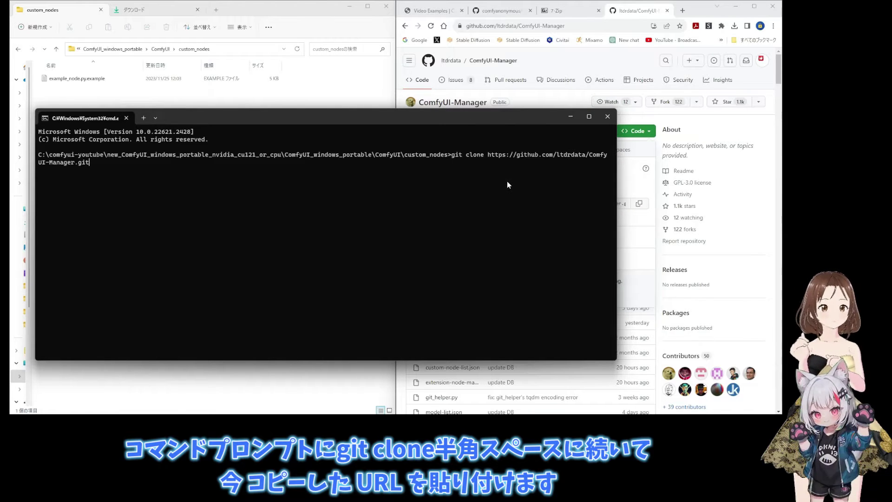
{"action": "key", "text": "Return"}
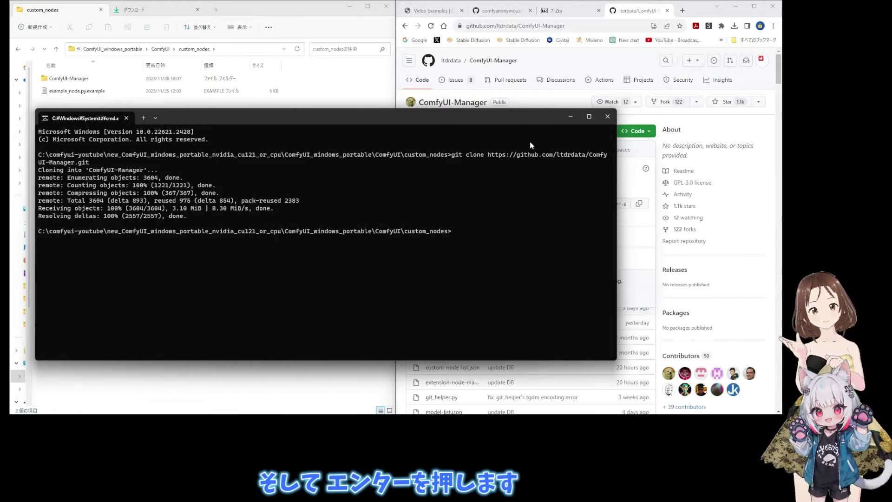
{"action": "left_click_drag", "start_coordinate": [364, 121], "coordinate": [408, 151]}
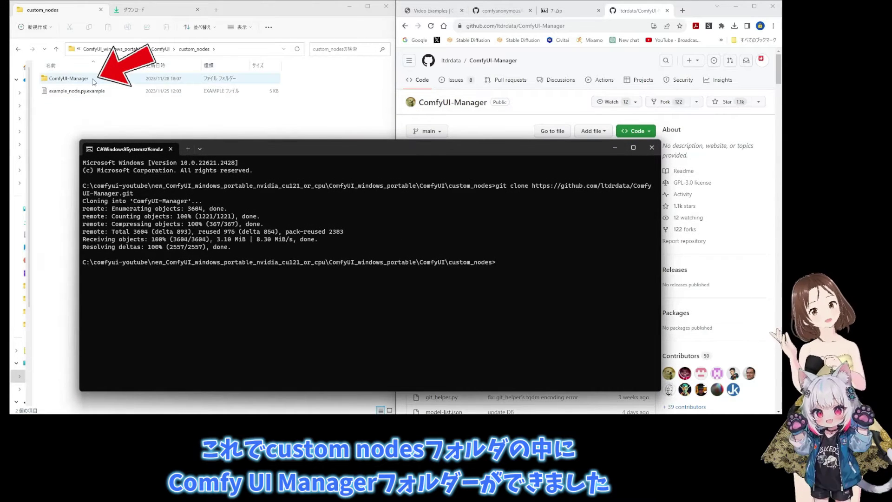
{"action": "left_click", "coordinate": [611, 151]}
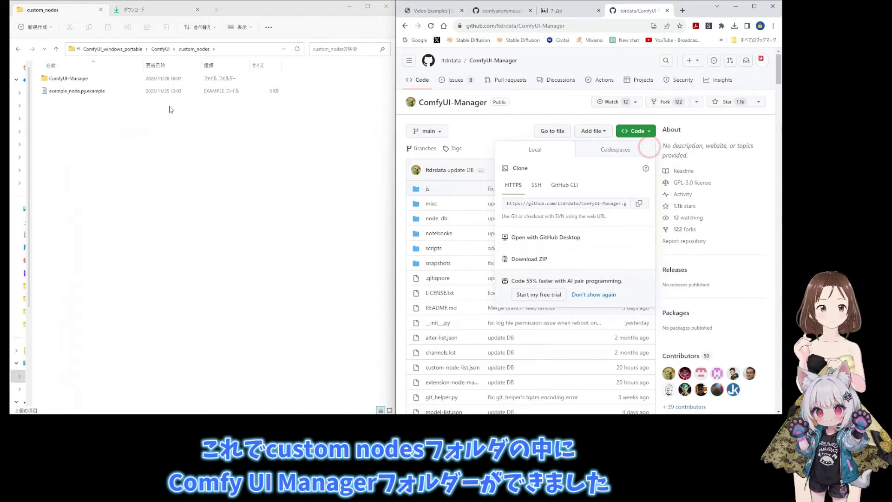
Go up to the ComfyUI_windows_portable folder and run run_nvidia_gpu.bat to finish the installation and start ComfyUI
{"action": "left_click", "coordinate": [156, 49]}
{"action": "left_click", "coordinate": [118, 50]}
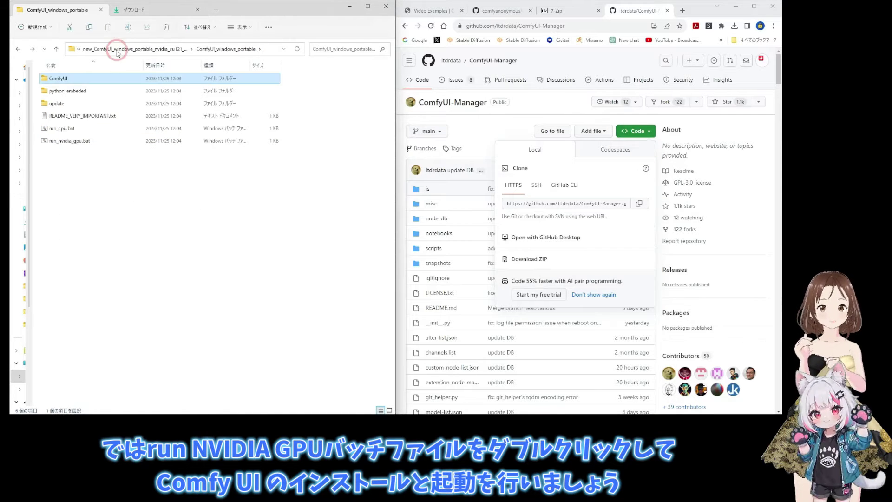
{"action": "double_click", "coordinate": [66, 144]}
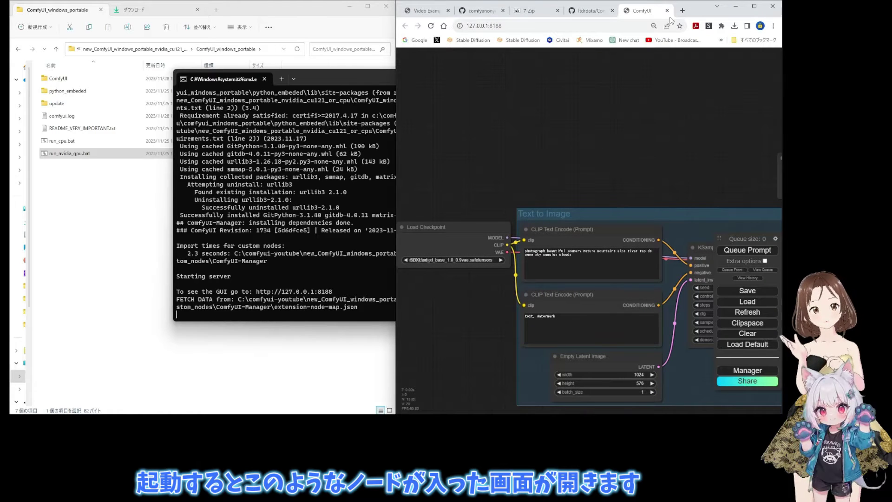
Widen the browser window to look over the loaded node graph, and return it to half-screen width
{"action": "left_click_drag", "start_coordinate": [397, 67], "coordinate": [44, 93]}
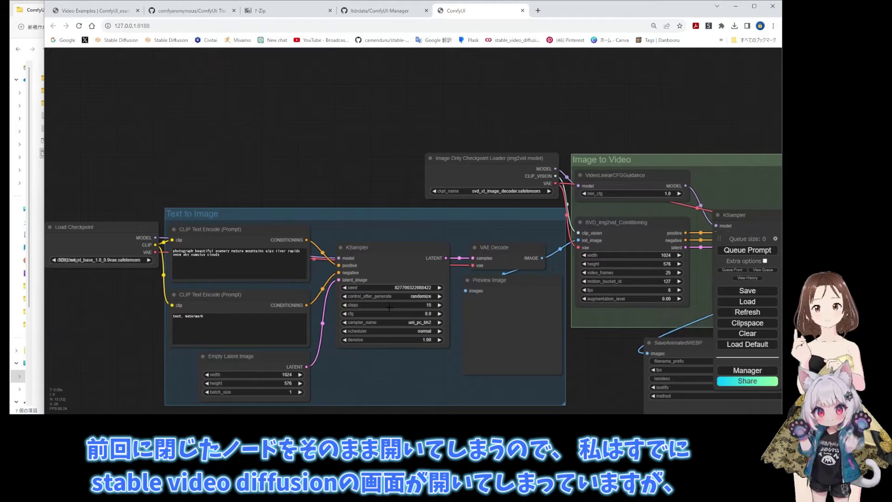
{"action": "scroll", "coordinate": [434, 320], "scroll_direction": "down", "scroll_amount": 2}
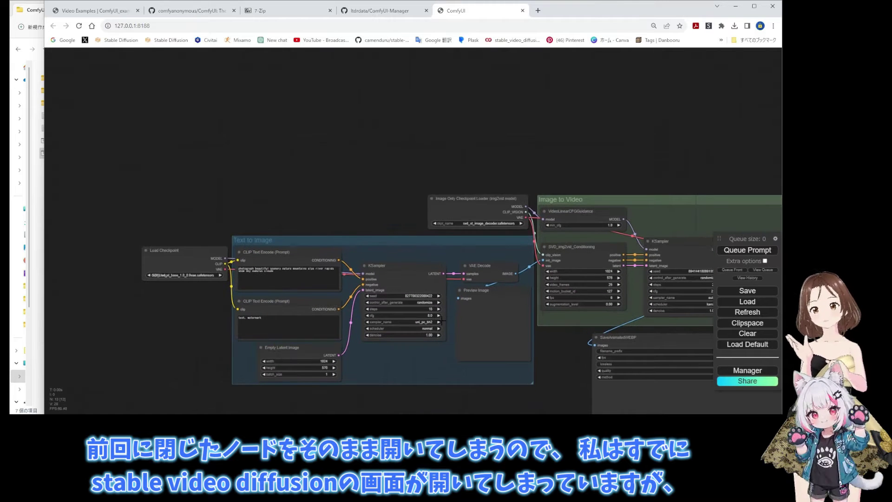
{"action": "left_click_drag", "start_coordinate": [552, 344], "coordinate": [483, 234]}
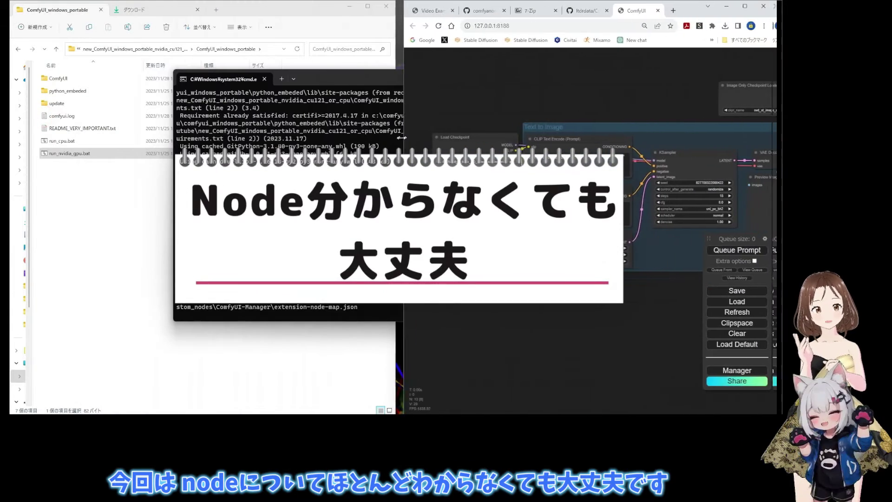
{"action": "left_click_drag", "start_coordinate": [401, 138], "coordinate": [397, 138]}
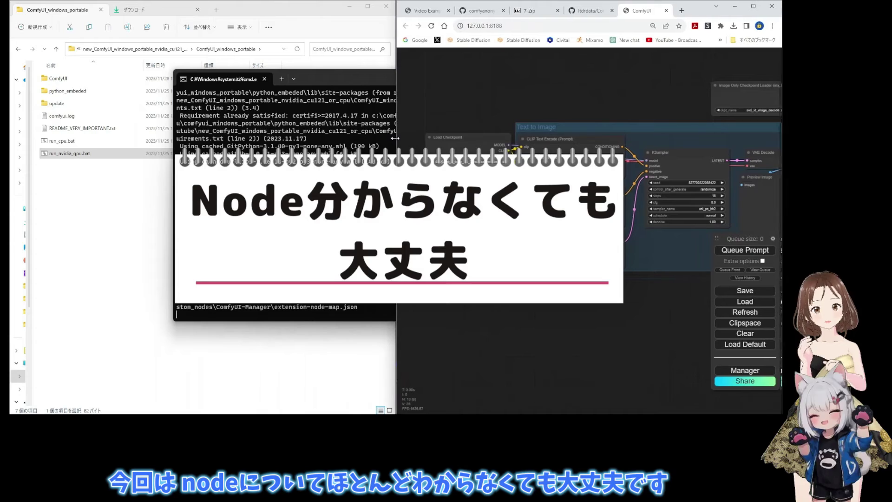
Move the terminal off the file window, open the ComfyUI folder, and duplicate extra_model_paths.yaml.example in place
{"action": "left_click_drag", "start_coordinate": [362, 82], "coordinate": [496, 157]}
{"action": "left_click_drag", "start_coordinate": [304, 168], "coordinate": [401, 167]}
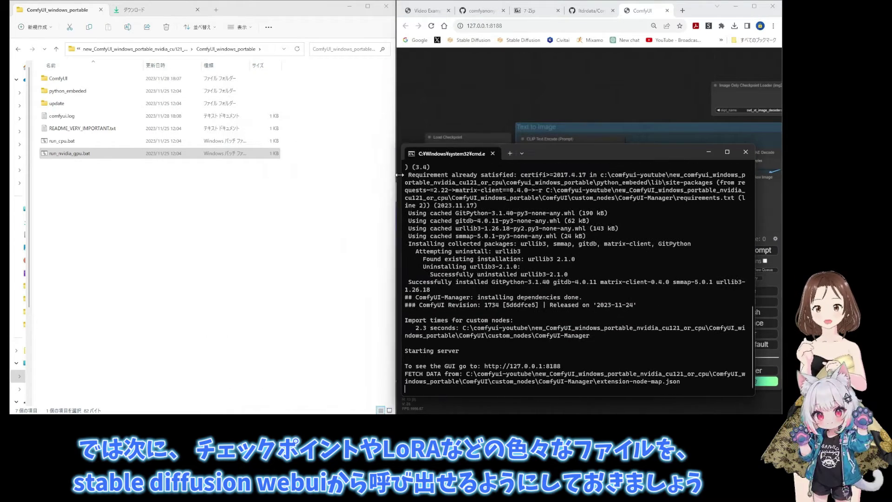
{"action": "left_click", "coordinate": [297, 195]}
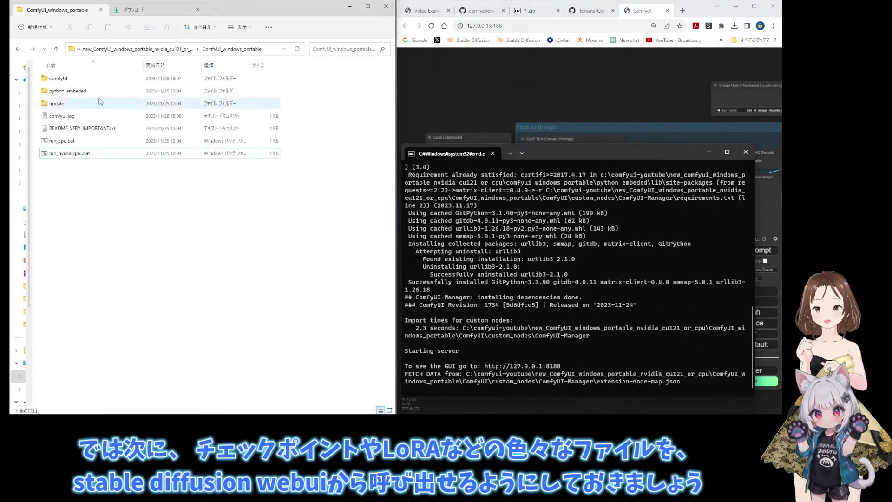
{"action": "double_click", "coordinate": [65, 79]}
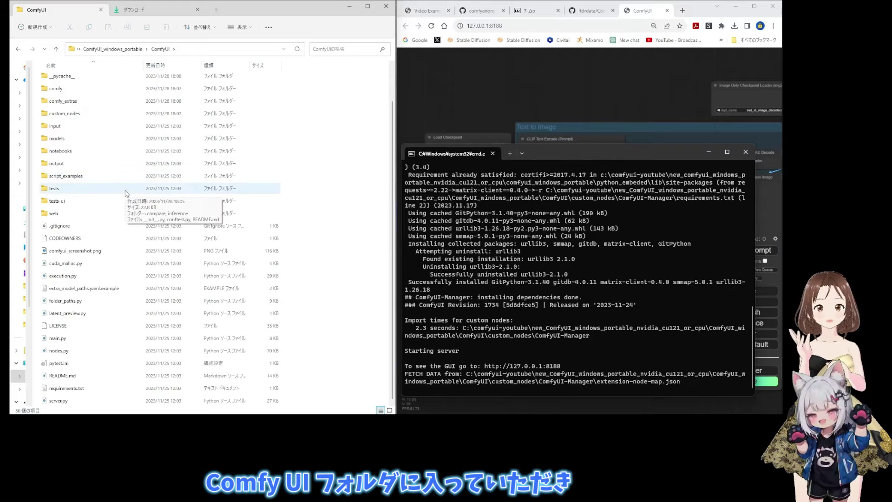
{"action": "left_click", "coordinate": [96, 291]}
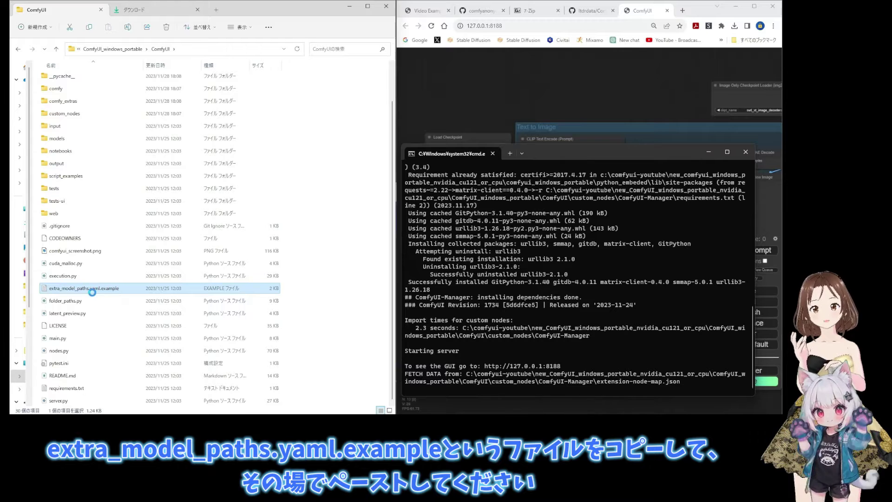
{"action": "key", "text": "ctrl+v"}
Rename the copied example file to extra_model_paths.yaml and accept the extension change
{"action": "left_click", "coordinate": [118, 290]}
{"action": "left_click", "coordinate": [117, 288]}
{"action": "left_click_drag", "start_coordinate": [142, 288], "coordinate": [100, 291]}
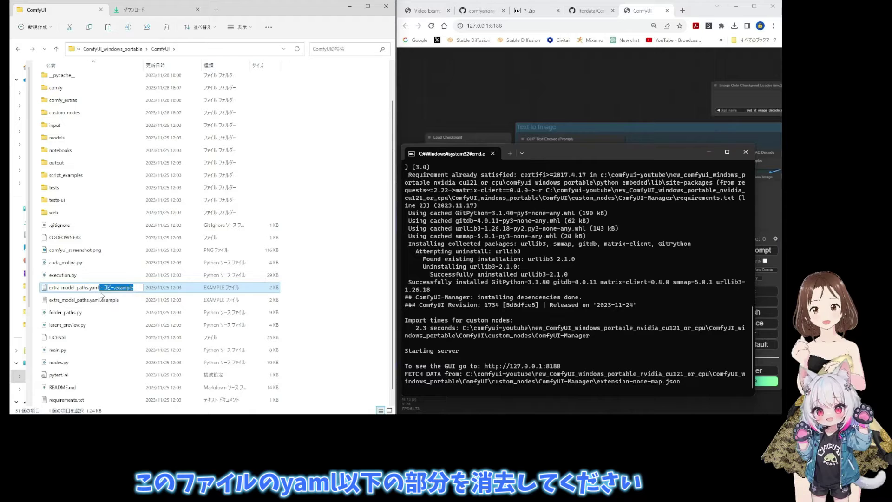
{"action": "key", "text": "BackSpace"}
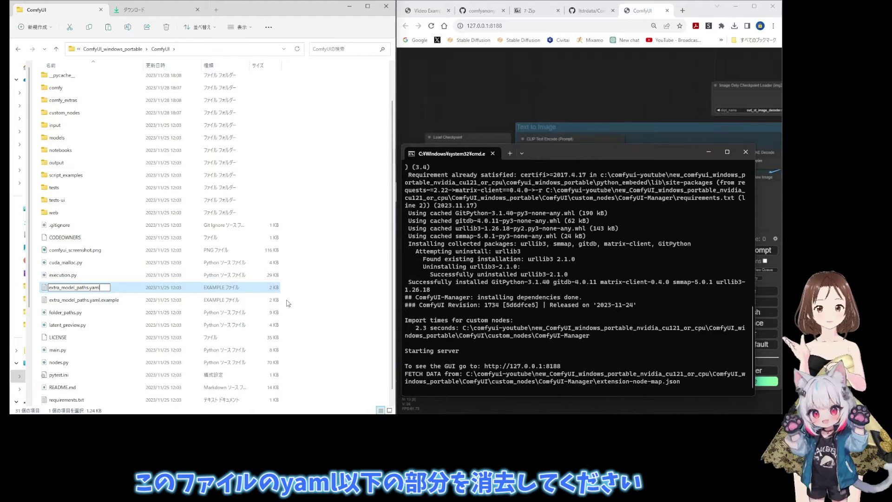
{"action": "left_click", "coordinate": [45, 289]}
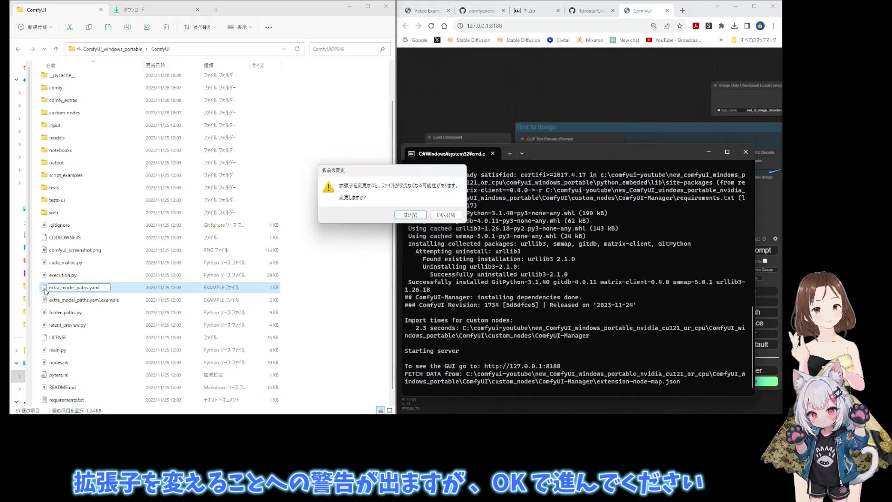
{"action": "left_click", "coordinate": [398, 218]}
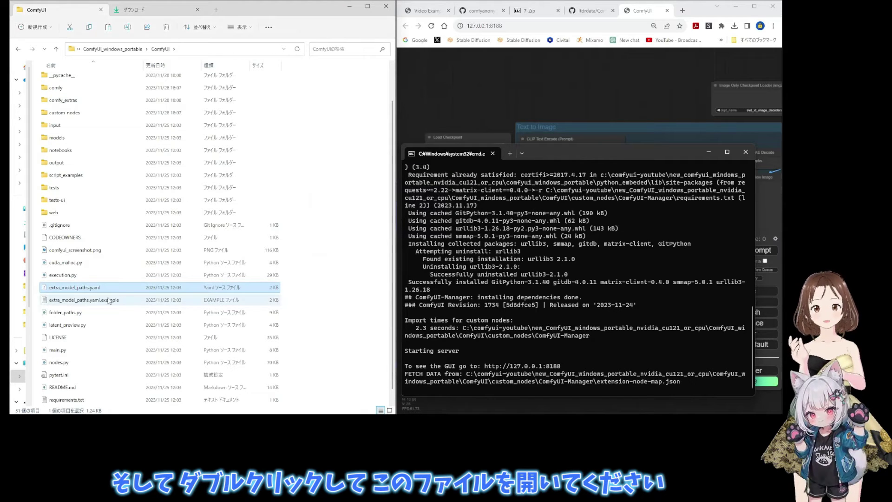
Open extra_model_paths.yaml in Visual Studio Code and reposition the editor window
{"action": "double_click", "coordinate": [47, 291]}
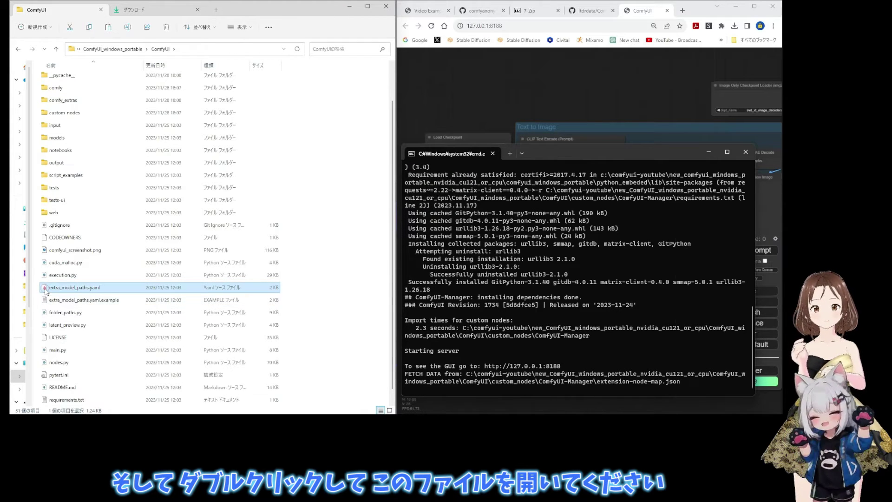
{"action": "left_click", "coordinate": [513, 51]}
{"action": "left_click_drag", "start_coordinate": [568, 29], "coordinate": [527, 18]}
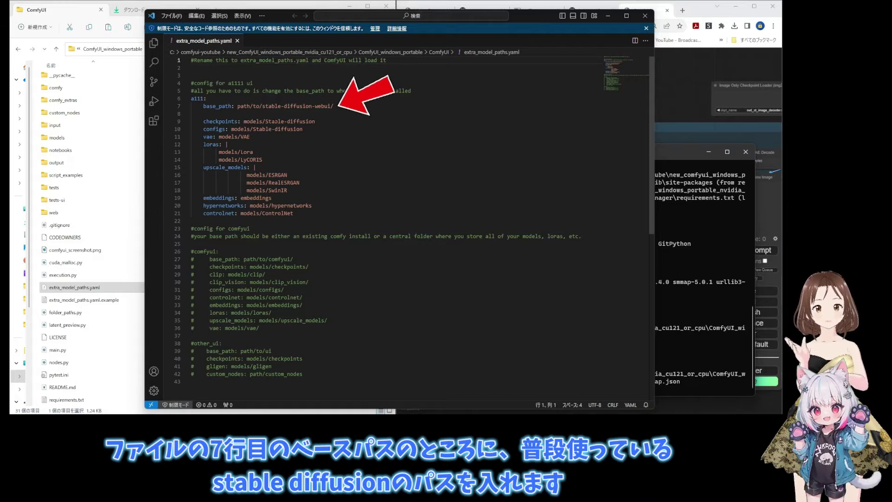
Replace the a111 base_path value on line 7 with the copied folder path C:\stablediffusion20230621\stable-diffusion-webui
{"action": "left_click_drag", "start_coordinate": [238, 106], "coordinate": [334, 106]}
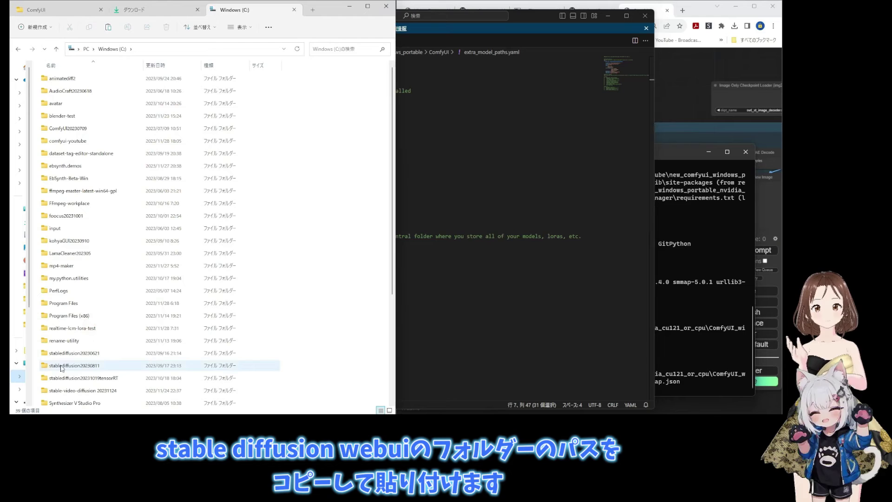
{"action": "left_click", "coordinate": [73, 354]}
{"action": "double_click", "coordinate": [73, 360]}
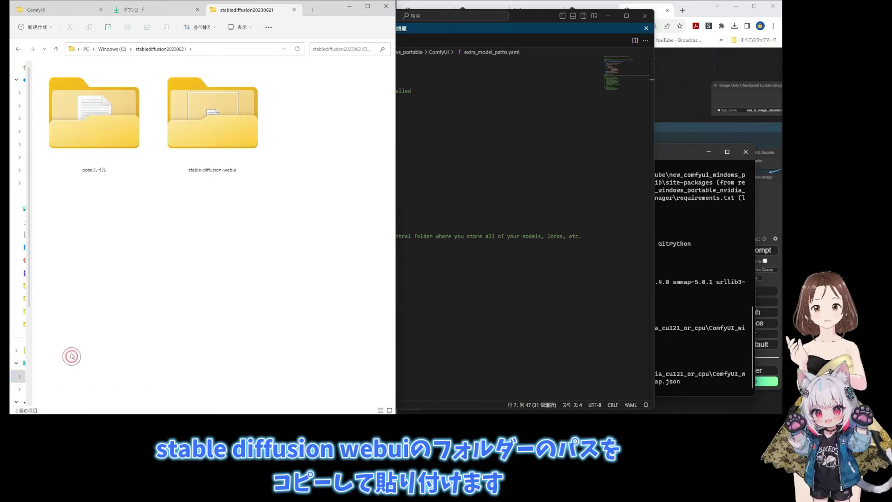
{"action": "double_click", "coordinate": [194, 146]}
{"action": "left_click", "coordinate": [256, 49]}
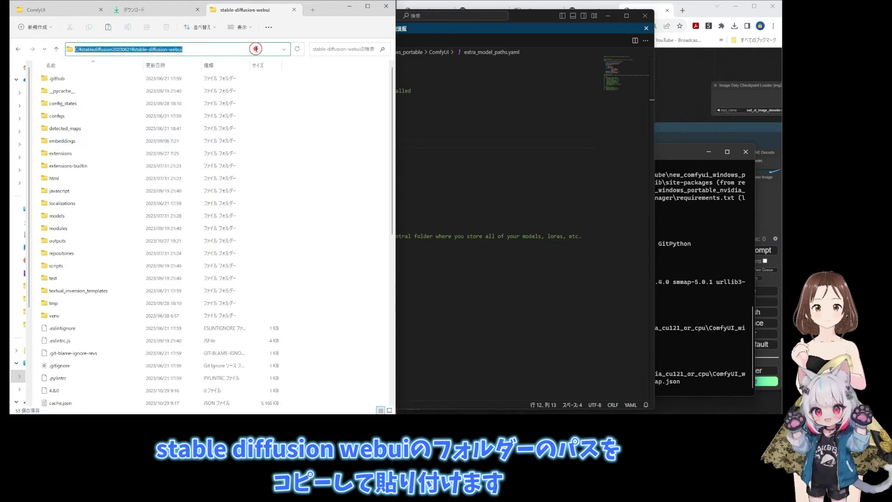
{"action": "left_click", "coordinate": [458, 159]}
{"action": "left_click_drag", "start_coordinate": [237, 106], "coordinate": [331, 105]}
{"action": "key", "text": "ctrl+v"}
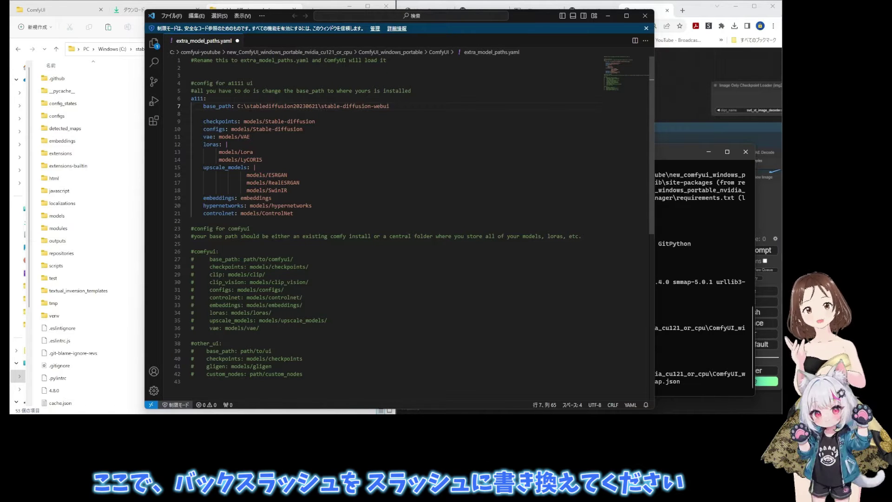
Rewrite base_path with forward slashes as C:/stablediffusion20230621/stable-diffusion-webui/, including a trailing slash, and save and close the file
{"action": "left_click", "coordinate": [247, 107]}
{"action": "key", "text": "BackSpace"}
{"action": "type", "text": "/"}
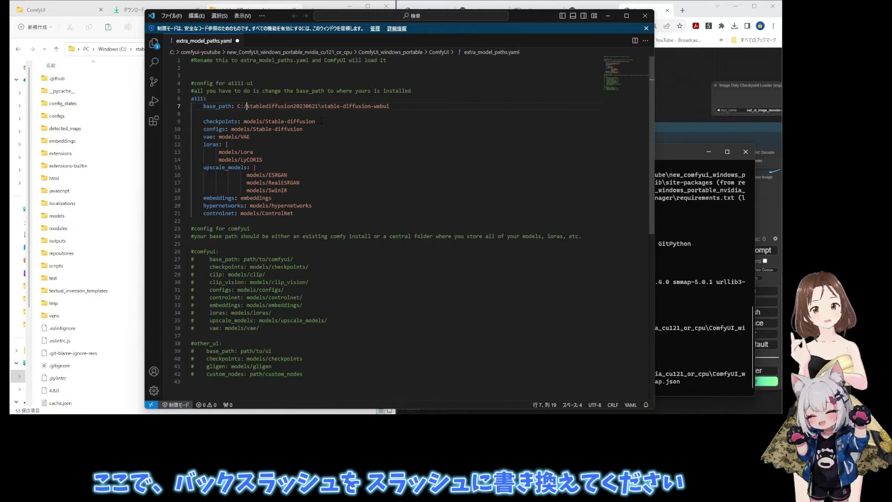
{"action": "left_click", "coordinate": [322, 106]}
{"action": "key", "text": "BackSpace"}
{"action": "type", "text": "/"}
{"action": "left_click", "coordinate": [401, 106]}
{"action": "type", "text": "/"}
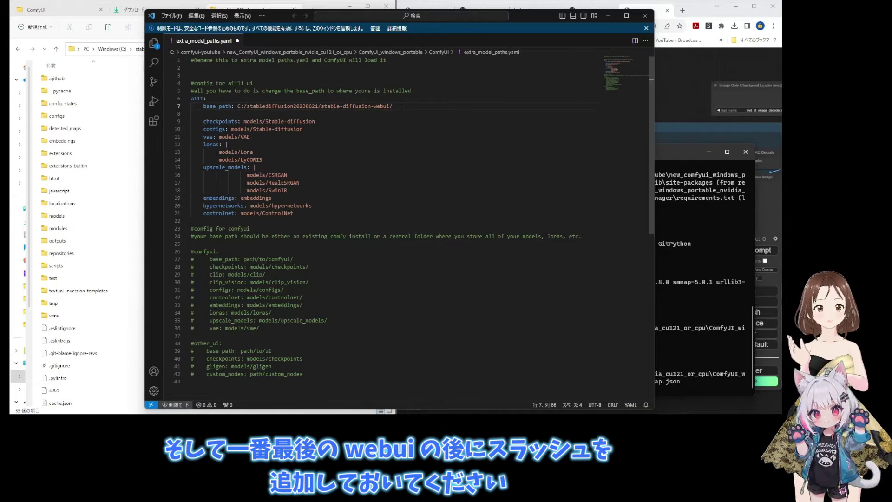
{"action": "left_click", "coordinate": [411, 136]}
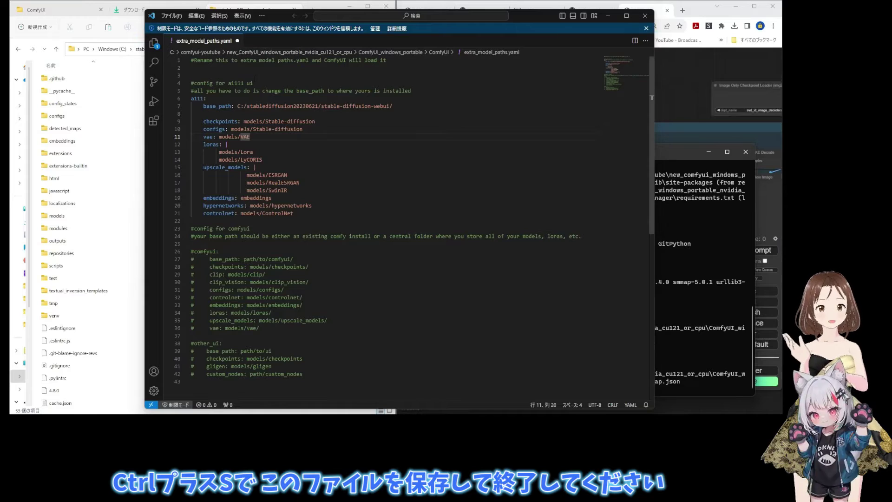
{"action": "left_click", "coordinate": [650, 17]}
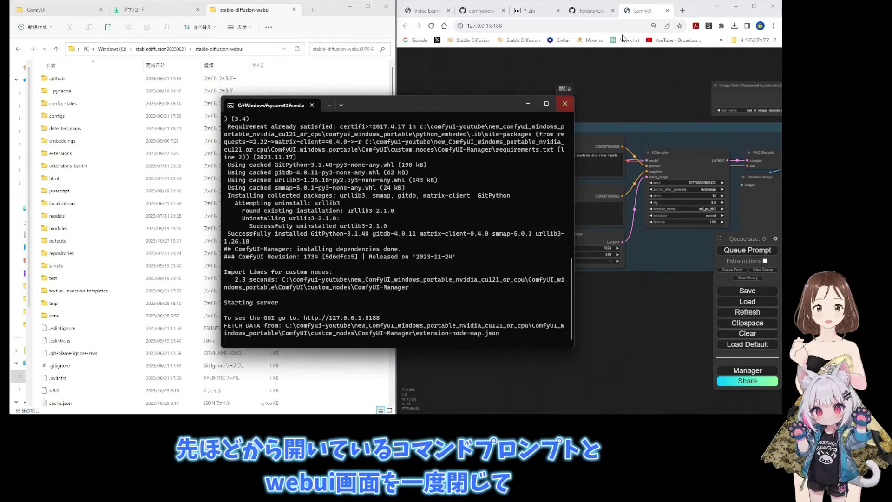
Close the ComfyUI browser page and the command prompt that runs its server
{"action": "left_click", "coordinate": [667, 10]}
{"action": "left_click", "coordinate": [371, 103]}
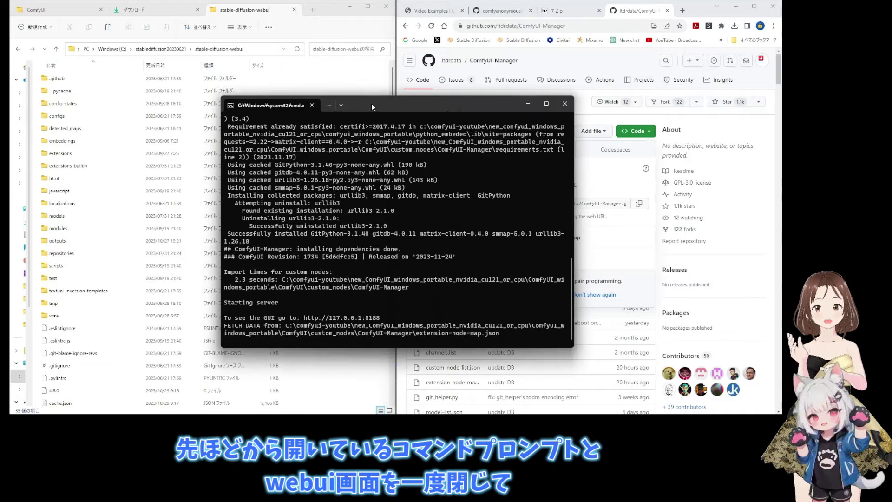
{"action": "left_click", "coordinate": [565, 103]}
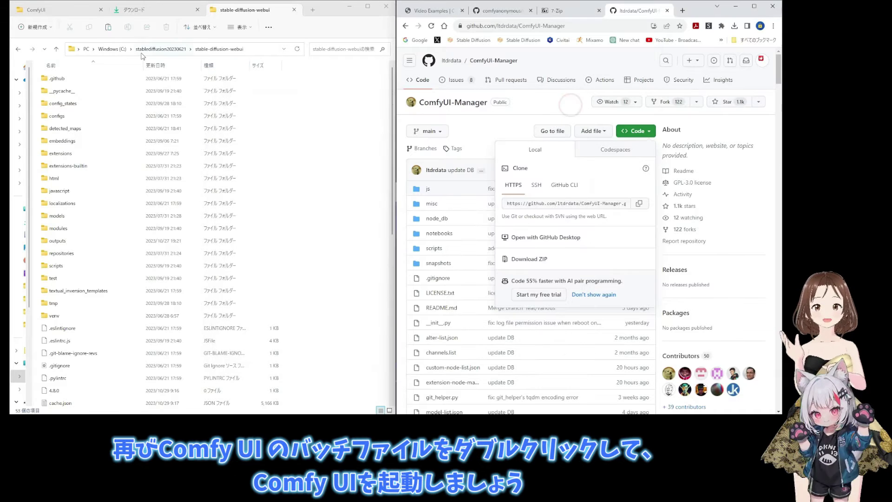
Return to the ComfyUI_windows_portable folder and restart ComfyUI with run_nvidia_gpu.bat
{"action": "left_click", "coordinate": [70, 10]}
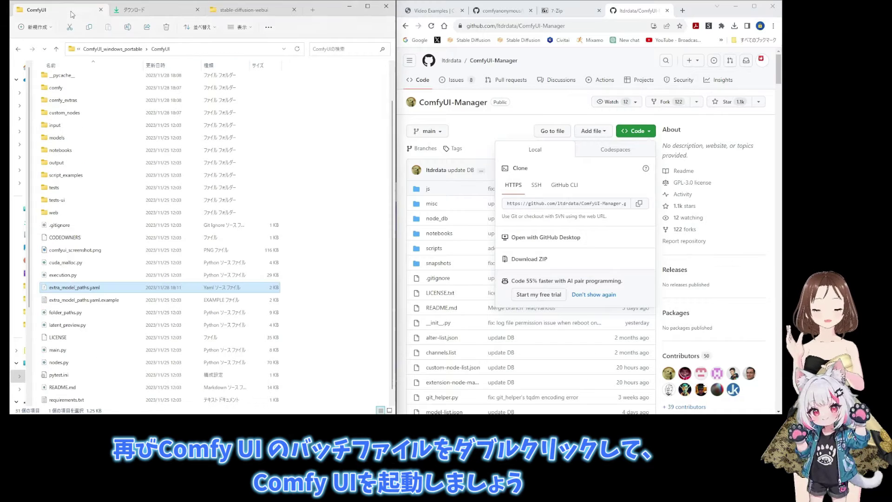
{"action": "left_click", "coordinate": [114, 50]}
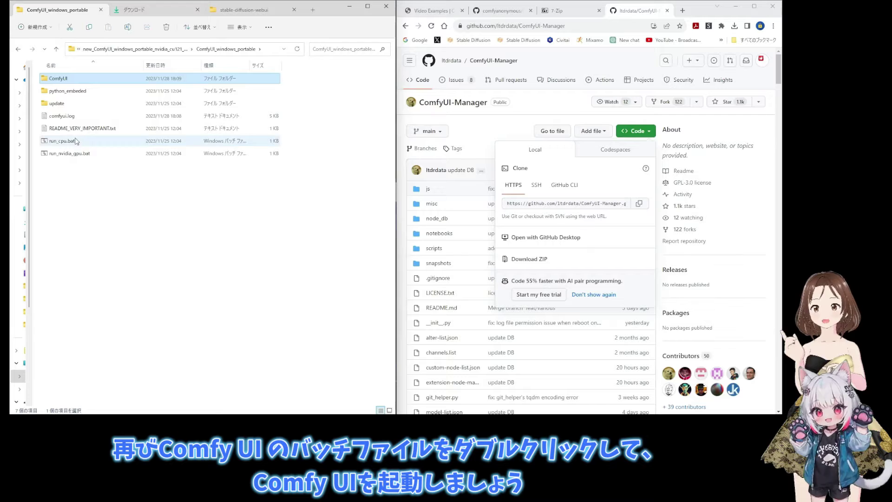
{"action": "left_click", "coordinate": [73, 157]}
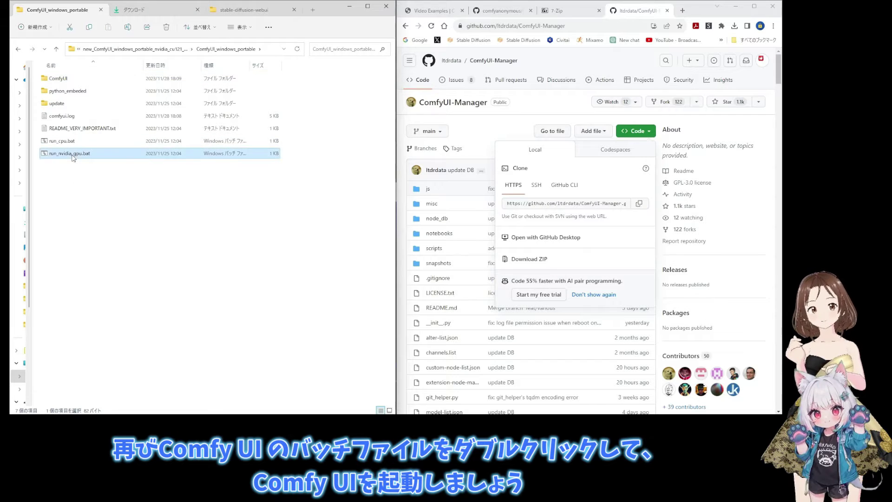
{"action": "double_click", "coordinate": [73, 158]}
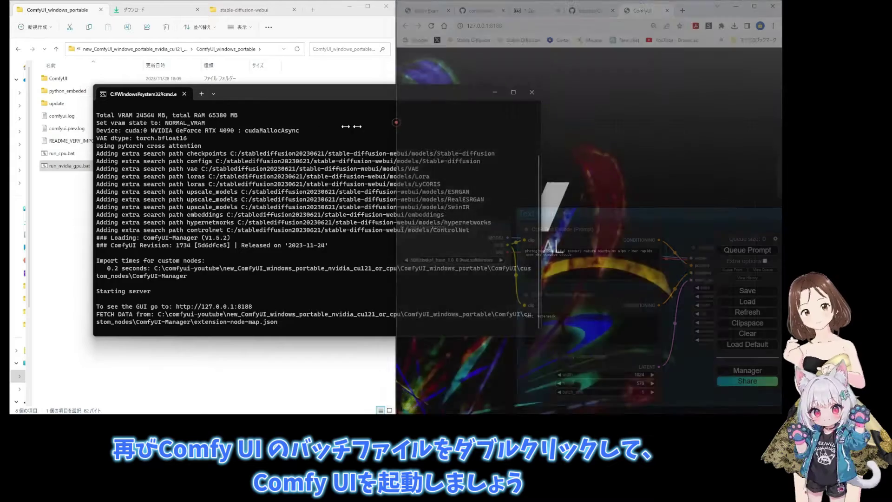
Widen the browser window and check the checkpoint models offered by the Load Checkpoint node, leaving the selection as it is
{"action": "left_click_drag", "start_coordinate": [396, 122], "coordinate": [13, 130]}
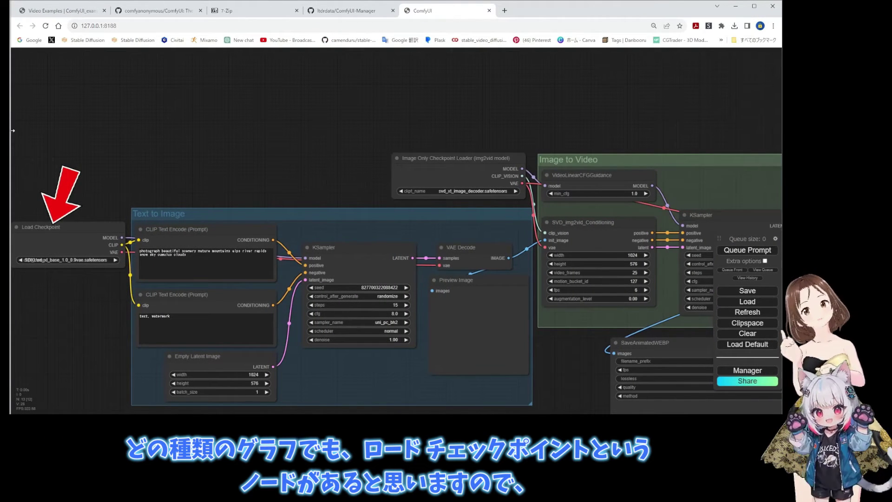
{"action": "left_click", "coordinate": [95, 261]}
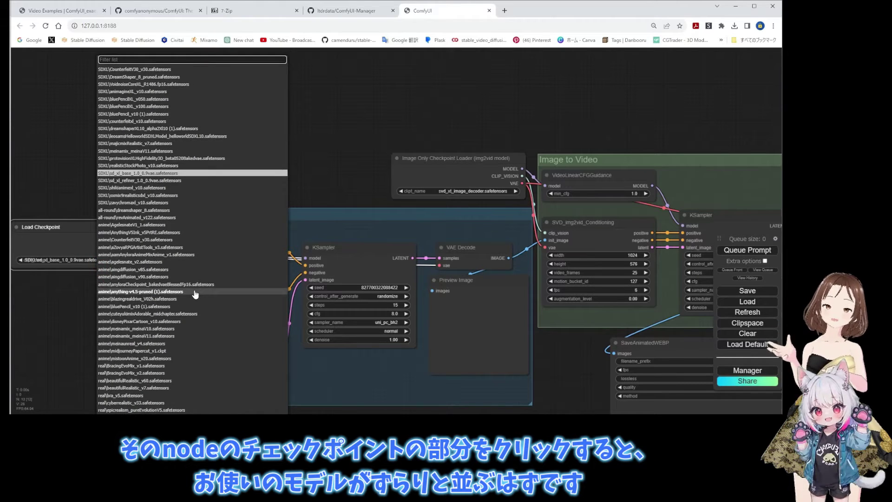
{"action": "scroll", "coordinate": [197, 294], "scroll_direction": "up", "scroll_amount": 1}
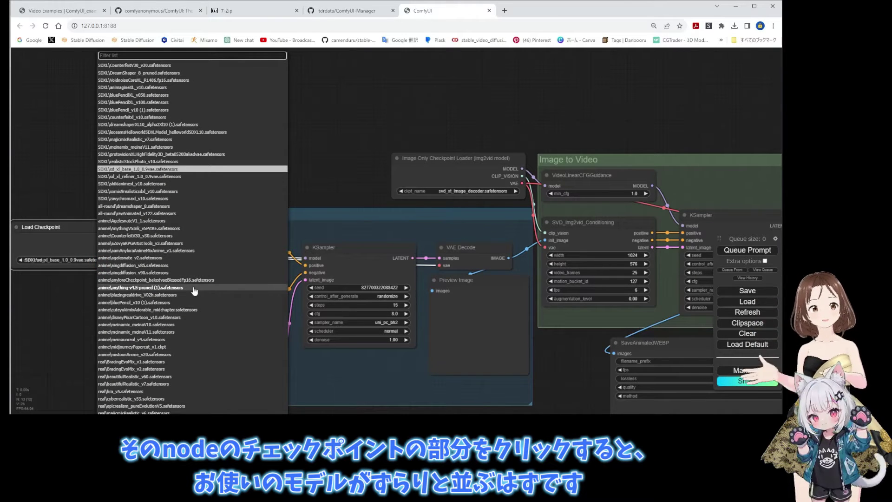
{"action": "left_click", "coordinate": [353, 162]}
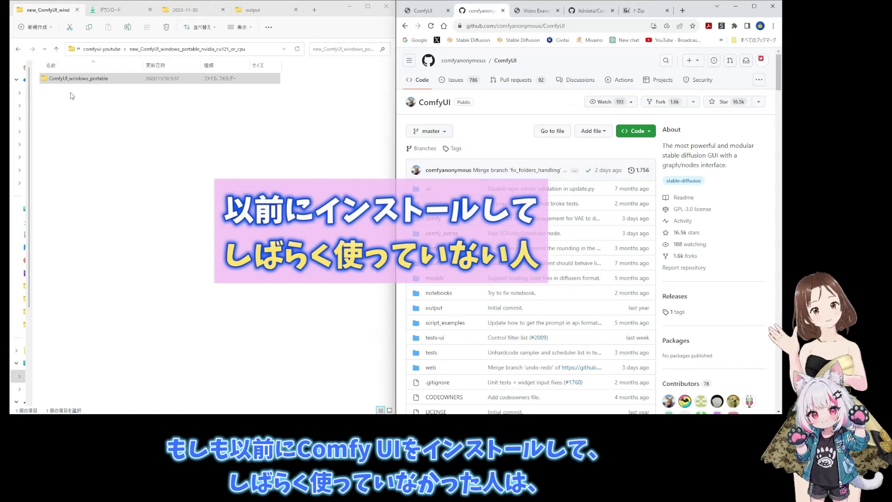
Run update_comfyui.bat from the update folder inside ComfyUI_windows_portable to update ComfyUI
{"action": "double_click", "coordinate": [76, 79]}
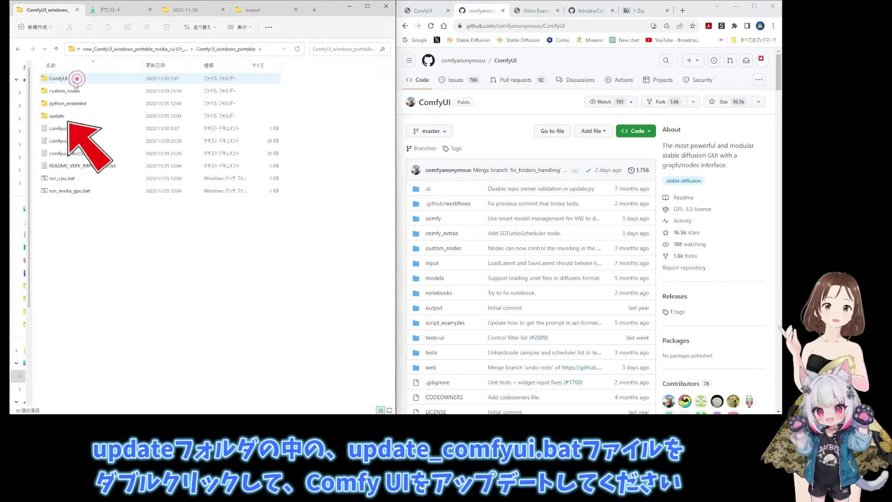
{"action": "double_click", "coordinate": [56, 116]}
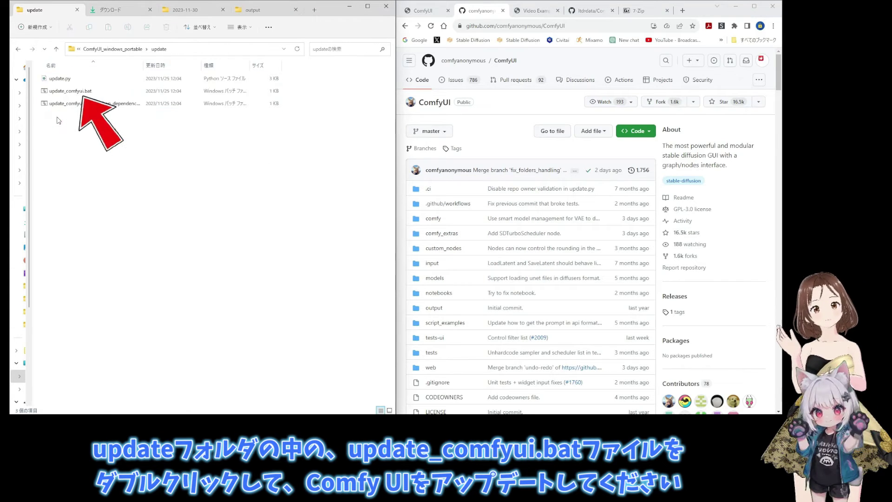
{"action": "double_click", "coordinate": [73, 93]}
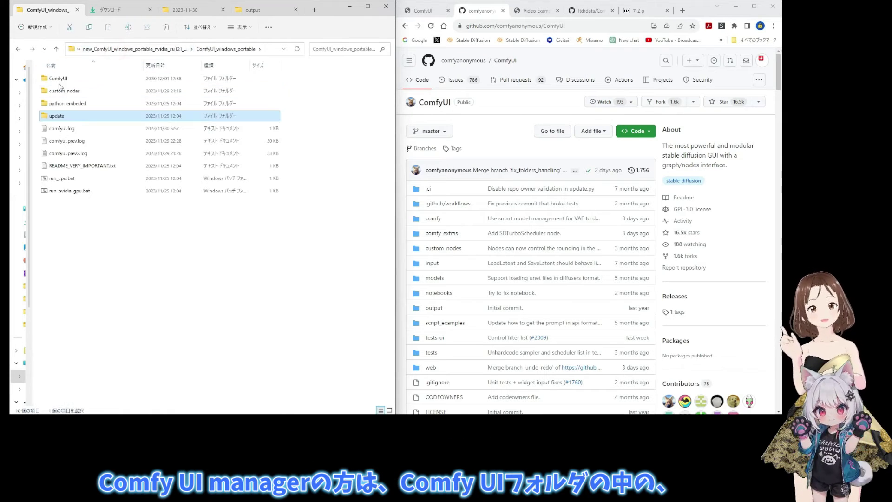
Open a command prompt in the ComfyUI-Manager folder under ComfyUI's custom_nodes
{"action": "double_click", "coordinate": [57, 79]}
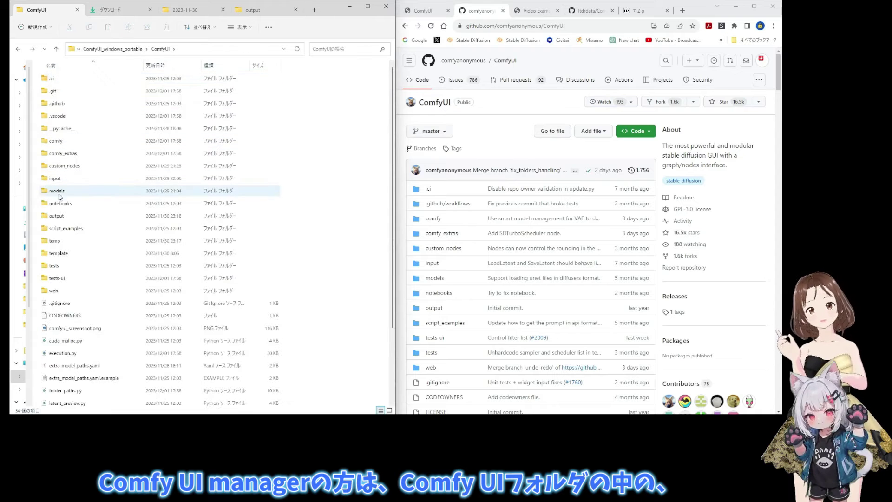
{"action": "double_click", "coordinate": [57, 166]}
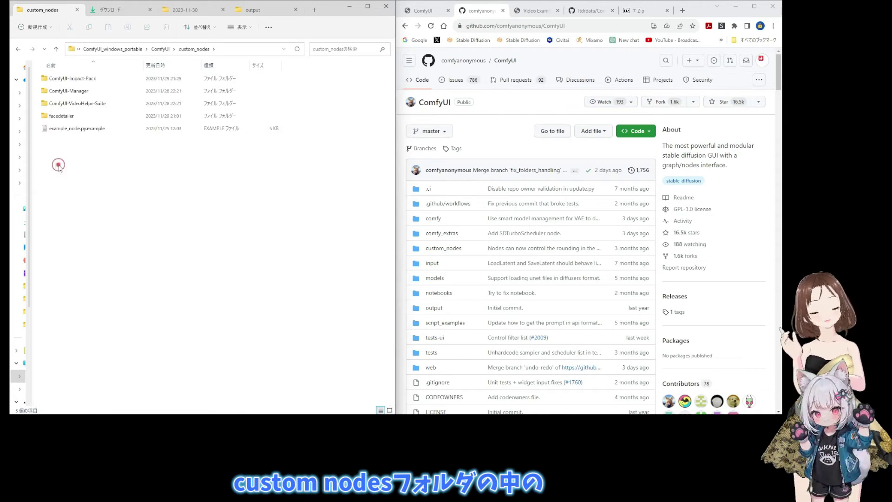
{"action": "double_click", "coordinate": [67, 92]}
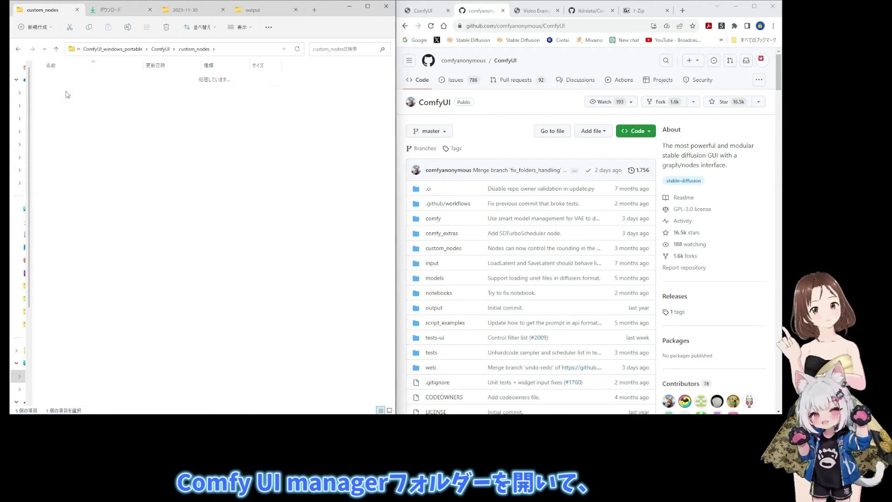
{"action": "left_click", "coordinate": [262, 51]}
{"action": "type", "text": "cmd"}
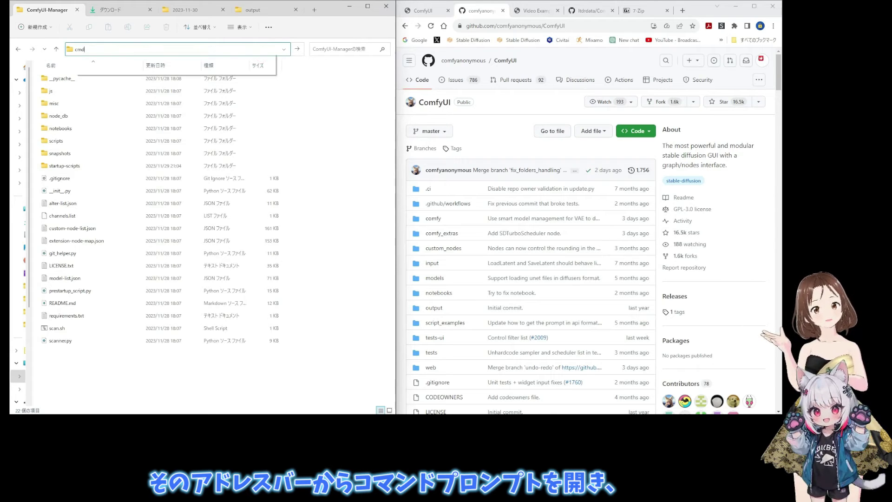
{"action": "key", "text": "Return"}
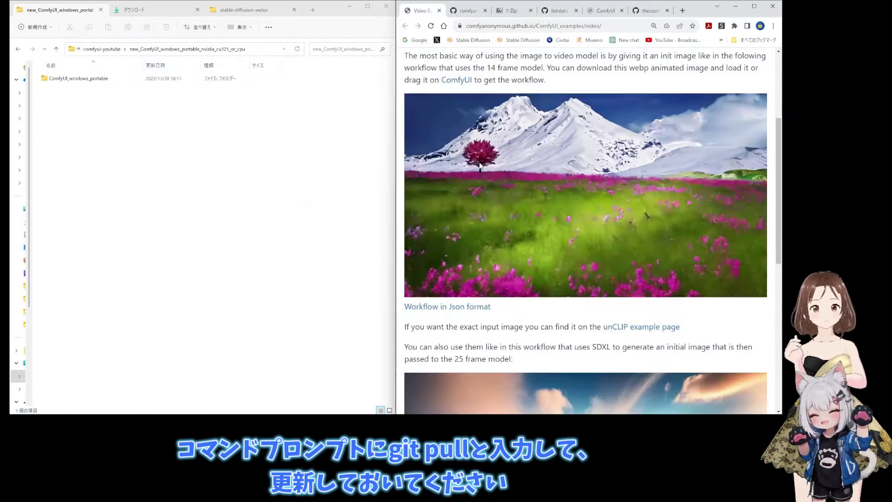
Review the image-to-video and text-to-video sample animations and their workflow notes on the ComfyUI Video Examples page
{"action": "scroll", "coordinate": [480, 166], "scroll_direction": "up", "scroll_amount": 3}
{"action": "scroll", "coordinate": [481, 166], "scroll_direction": "up", "scroll_amount": 1}
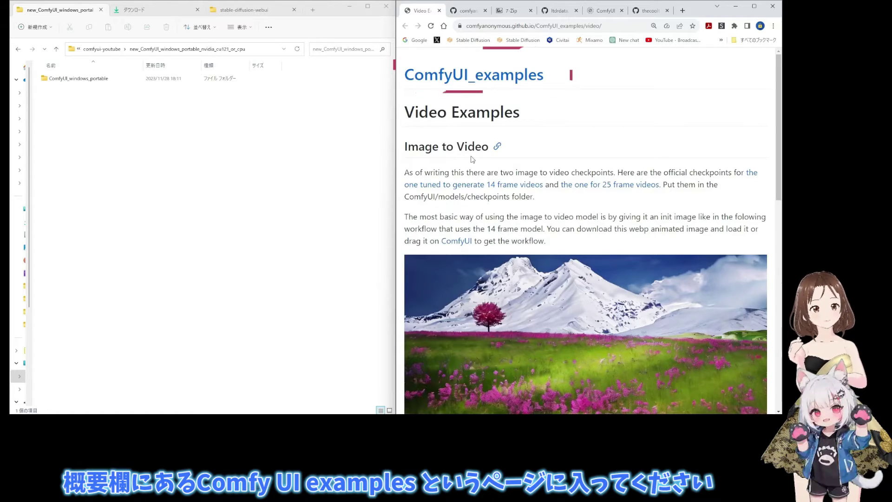
{"action": "scroll", "coordinate": [430, 229], "scroll_direction": "down", "scroll_amount": 10}
{"action": "scroll", "coordinate": [430, 230], "scroll_direction": "up", "scroll_amount": 2}
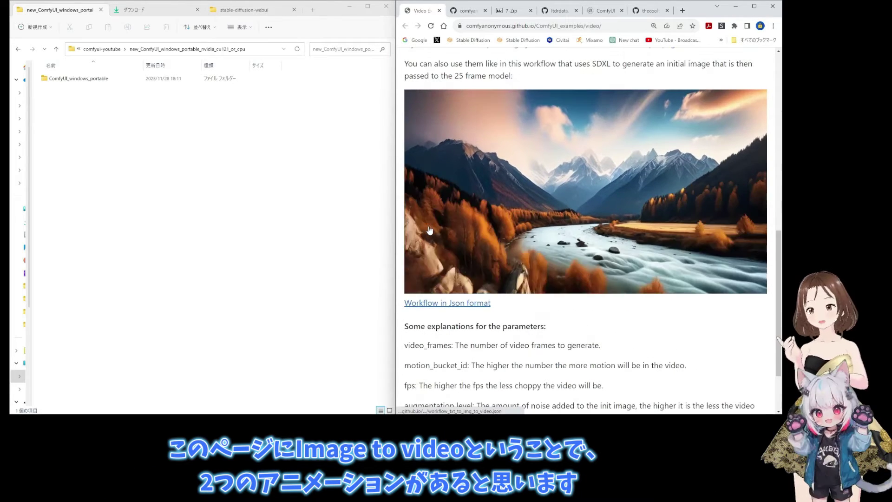
{"action": "scroll", "coordinate": [429, 226], "scroll_direction": "up", "scroll_amount": 4}
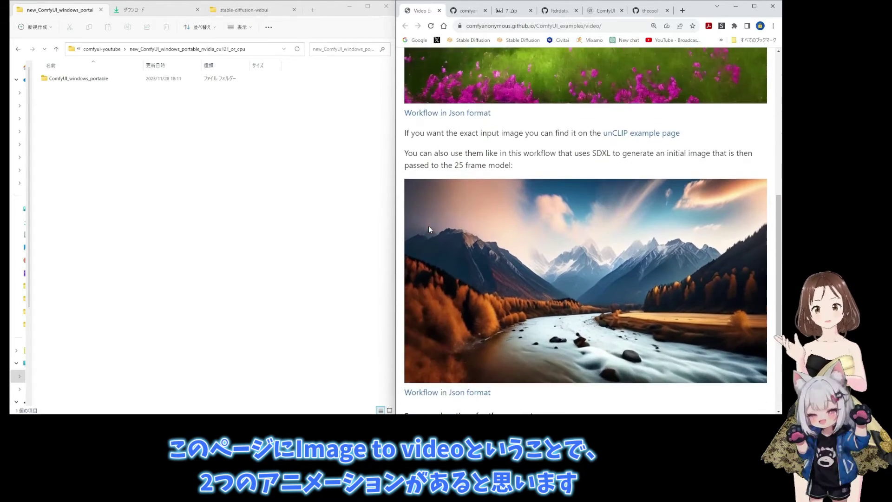
{"action": "scroll", "coordinate": [430, 229], "scroll_direction": "up", "scroll_amount": 1}
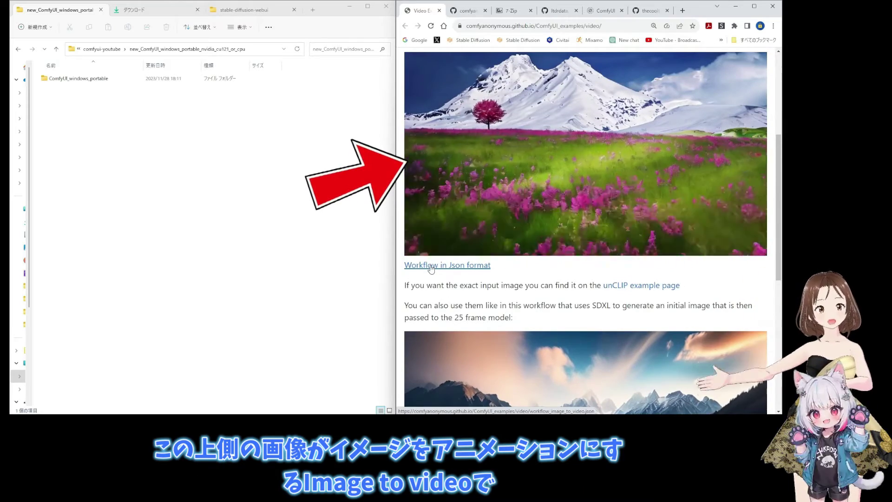
{"action": "scroll", "coordinate": [431, 269], "scroll_direction": "down", "scroll_amount": 7}
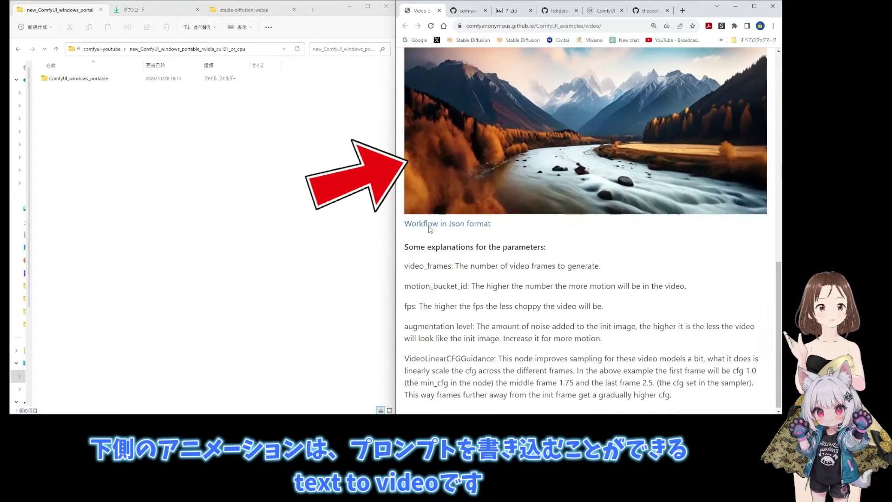
{"action": "scroll", "coordinate": [429, 227], "scroll_direction": "up", "scroll_amount": 2}
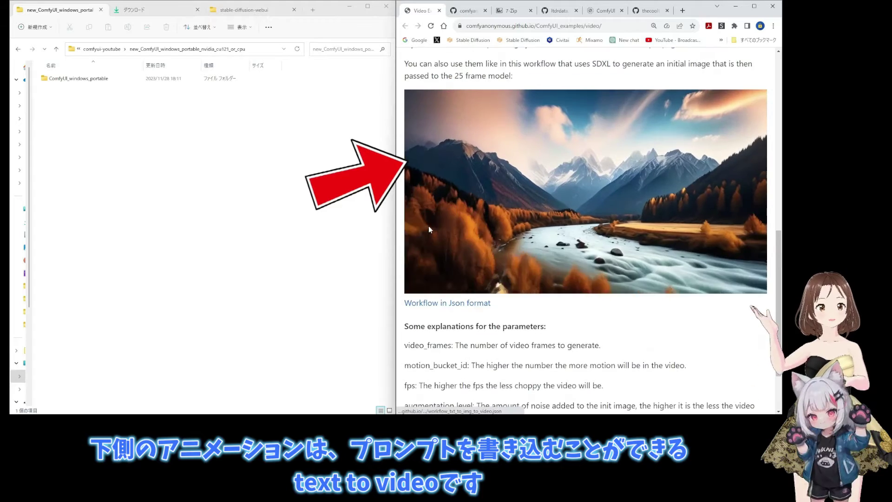
{"action": "scroll", "coordinate": [428, 227], "scroll_direction": "up", "scroll_amount": 5}
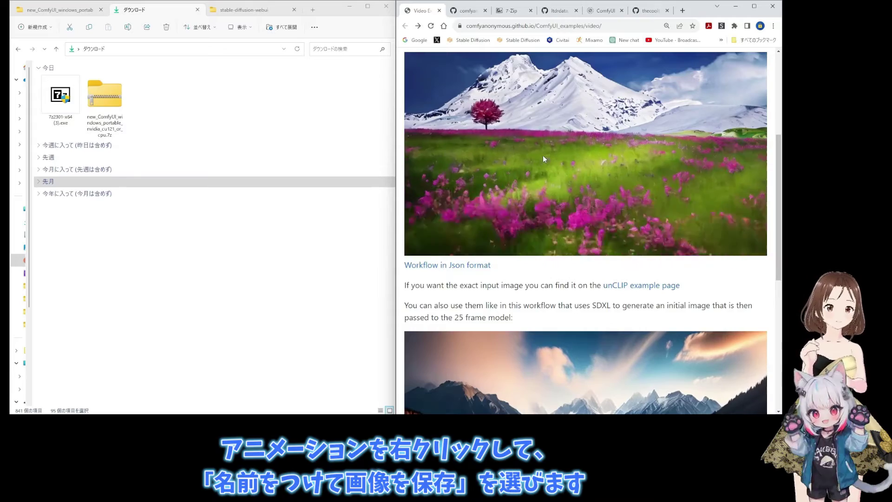
Save the mountain and flower field animation from the Video Examples page to the Downloads folder as image_to_video.webp
{"action": "scroll", "coordinate": [543, 158], "scroll_direction": "up", "scroll_amount": 2}
{"action": "right_click", "coordinate": [531, 204]}
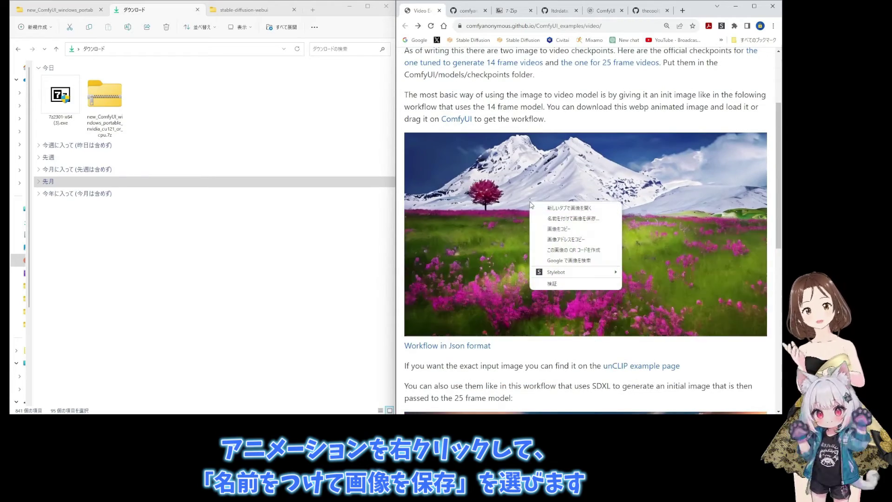
{"action": "left_click", "coordinate": [566, 219]}
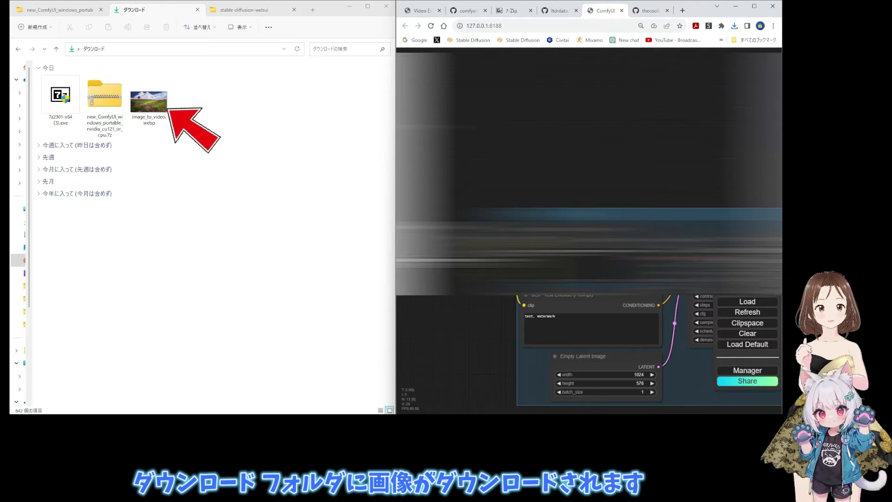
Widen the ComfyUI browser window and load the image-to-video workflow from image_to_video.webp onto the canvas
{"action": "left_click_drag", "start_coordinate": [392, 122], "coordinate": [154, 123]}
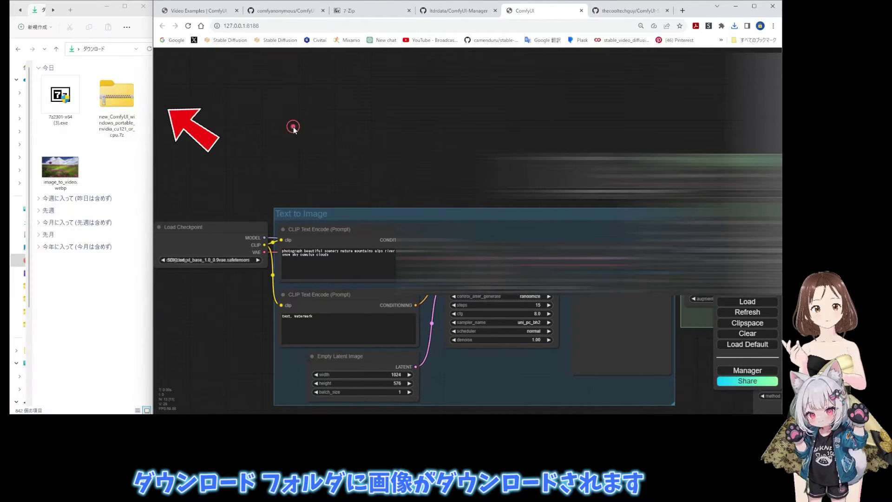
{"action": "left_click", "coordinate": [63, 169]}
{"action": "left_click_drag", "start_coordinate": [208, 146], "coordinate": [372, 150]}
{"action": "scroll", "coordinate": [418, 221], "scroll_direction": "up", "scroll_amount": 4}
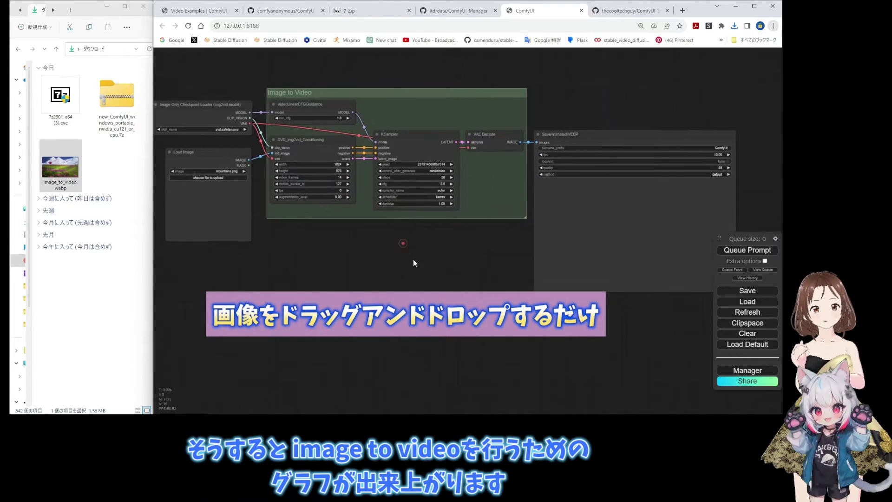
{"action": "left_click_drag", "start_coordinate": [405, 245], "coordinate": [463, 302]}
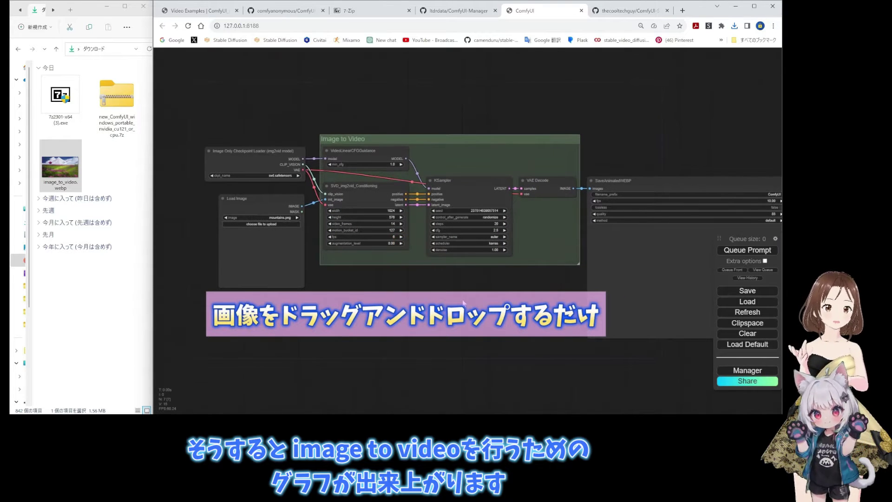
{"action": "scroll", "coordinate": [463, 303], "scroll_direction": "up", "scroll_amount": 2}
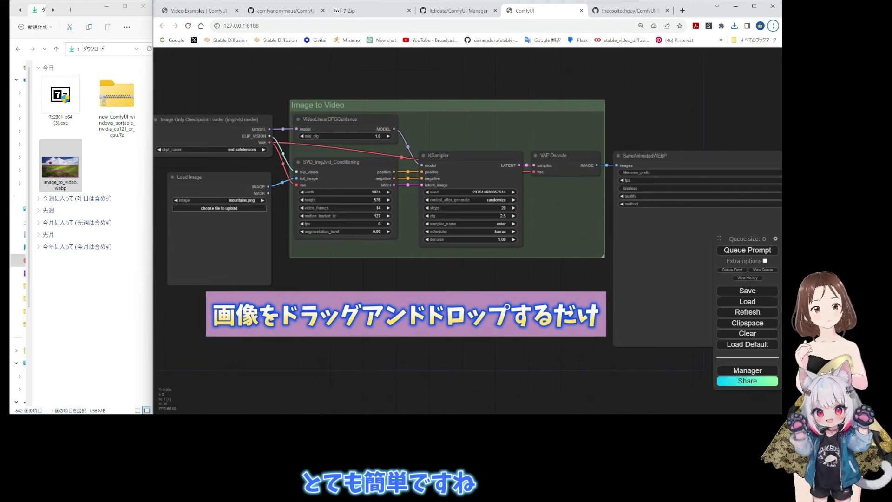
{"action": "left_click_drag", "start_coordinate": [413, 302], "coordinate": [465, 322]}
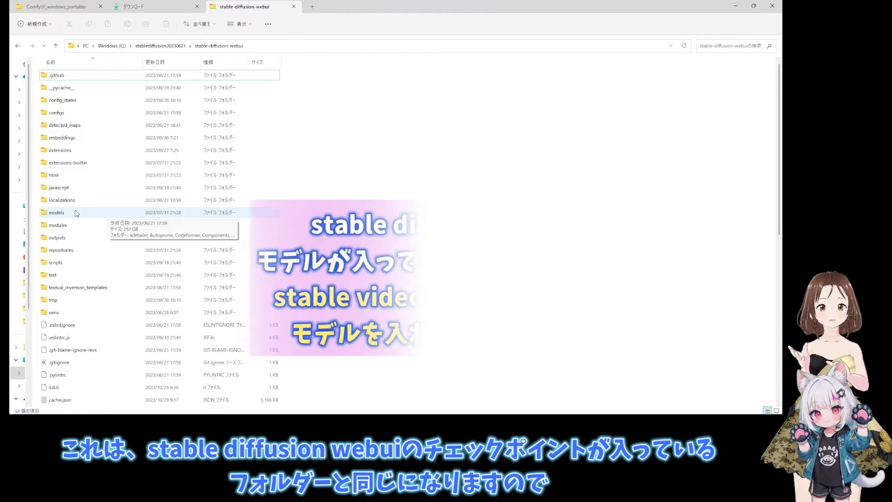
Open the checkpoint folder inside the models folder of stable-diffusion-webui
{"action": "double_click", "coordinate": [70, 213]}
{"action": "left_click", "coordinate": [71, 278]}
{"action": "double_click", "coordinate": [71, 277]}
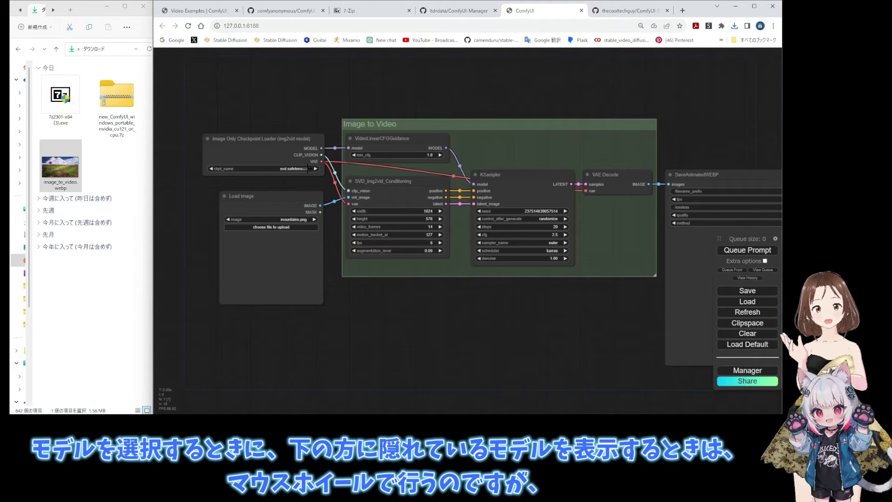
Set ckpt_name in the Image Only Checkpoint Loader node to svd_xt_image_decoder.safetensors
{"action": "left_click", "coordinate": [307, 169]}
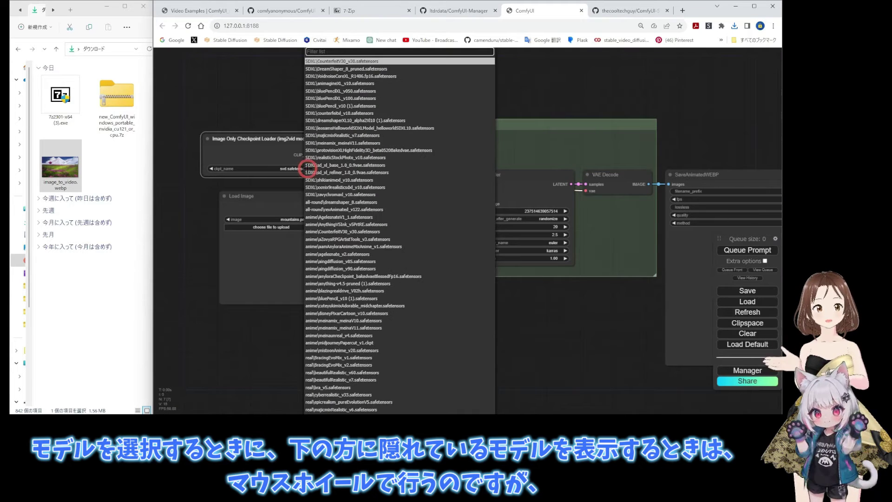
{"action": "scroll", "coordinate": [347, 195], "scroll_direction": "down", "scroll_amount": 2}
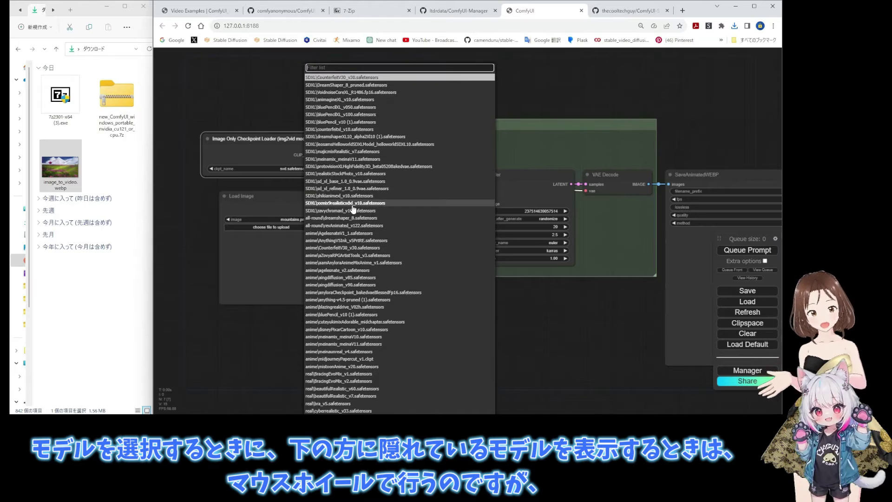
{"action": "scroll", "coordinate": [353, 210], "scroll_direction": "down", "scroll_amount": 20}
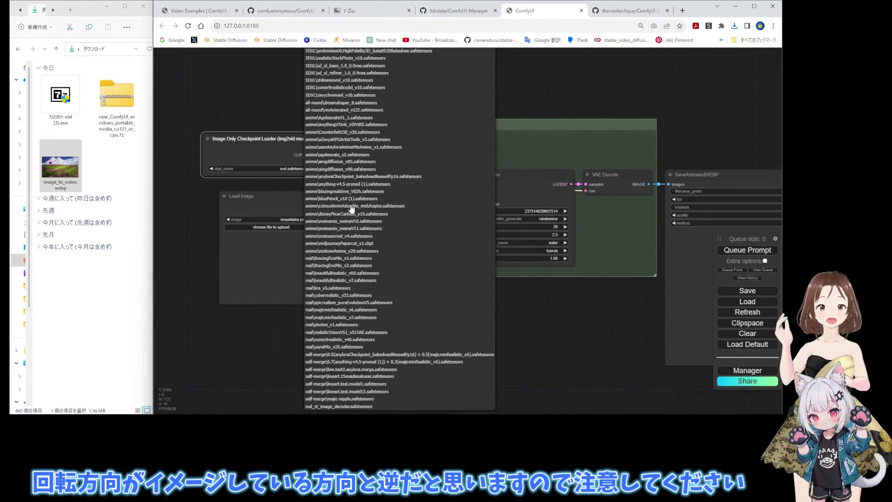
{"action": "scroll", "coordinate": [364, 333], "scroll_direction": "down", "scroll_amount": 2}
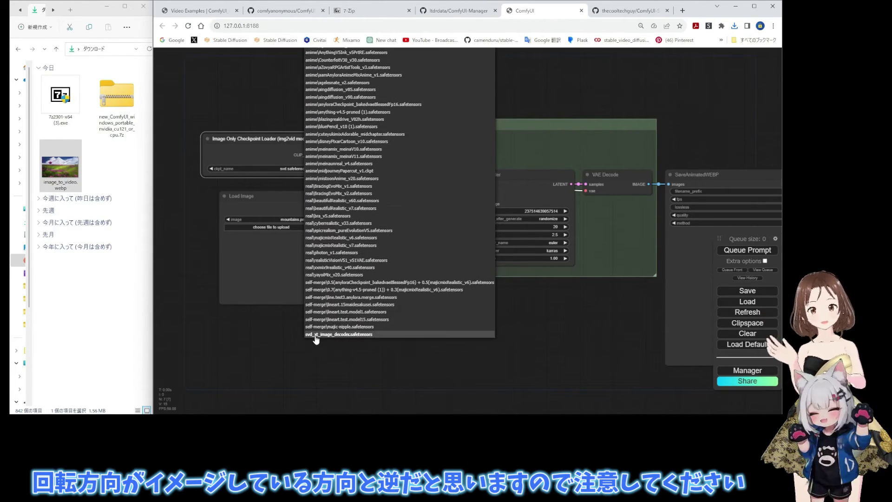
{"action": "left_click", "coordinate": [345, 334]}
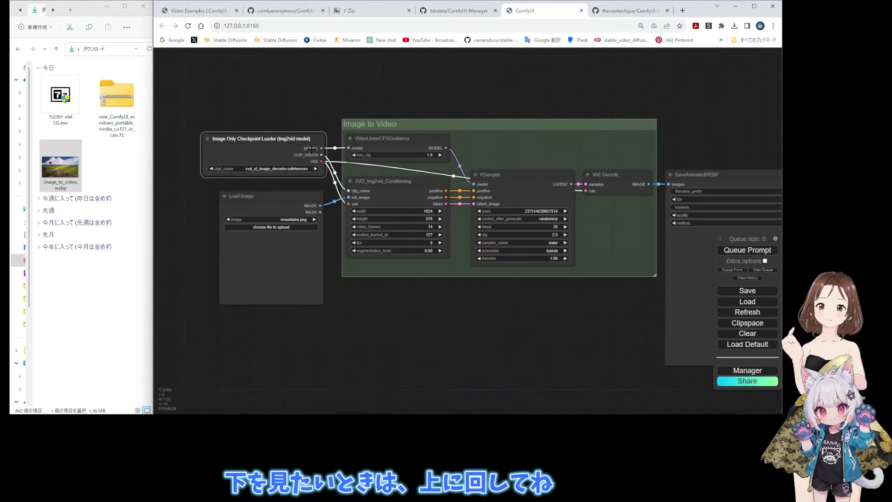
Widen the file window and open the input folder inside ComfyUI_windows_portable's ComfyUI folder
{"action": "scroll", "coordinate": [299, 373], "scroll_direction": "up", "scroll_amount": 2}
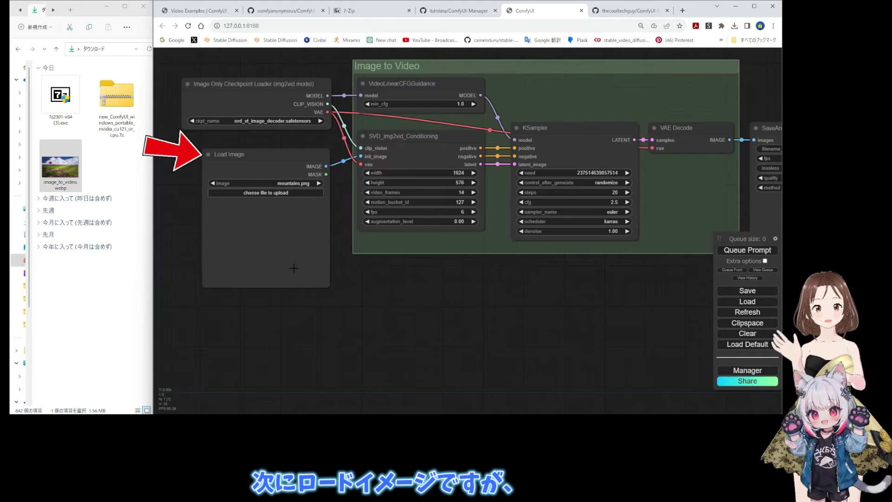
{"action": "left_click", "coordinate": [272, 200]}
{"action": "left_click_drag", "start_coordinate": [154, 209], "coordinate": [450, 210]}
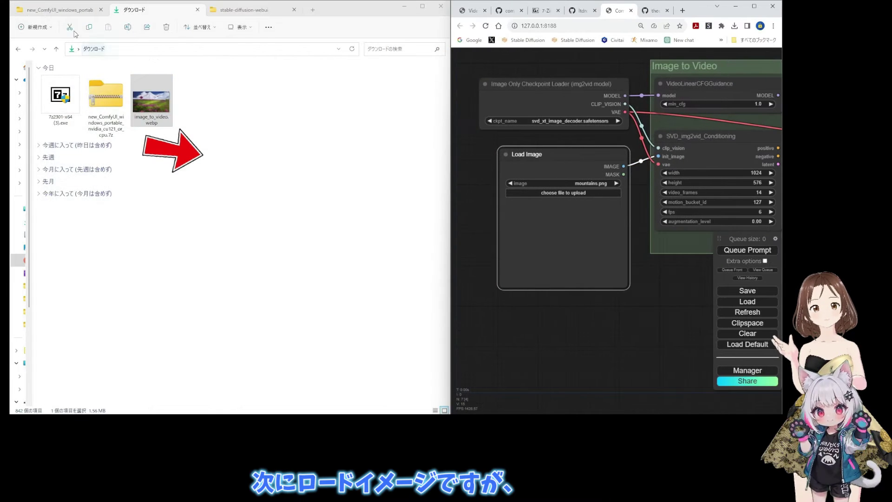
{"action": "left_click", "coordinate": [61, 10]}
{"action": "double_click", "coordinate": [65, 77]}
{"action": "left_click", "coordinate": [63, 79]}
{"action": "double_click", "coordinate": [63, 79]}
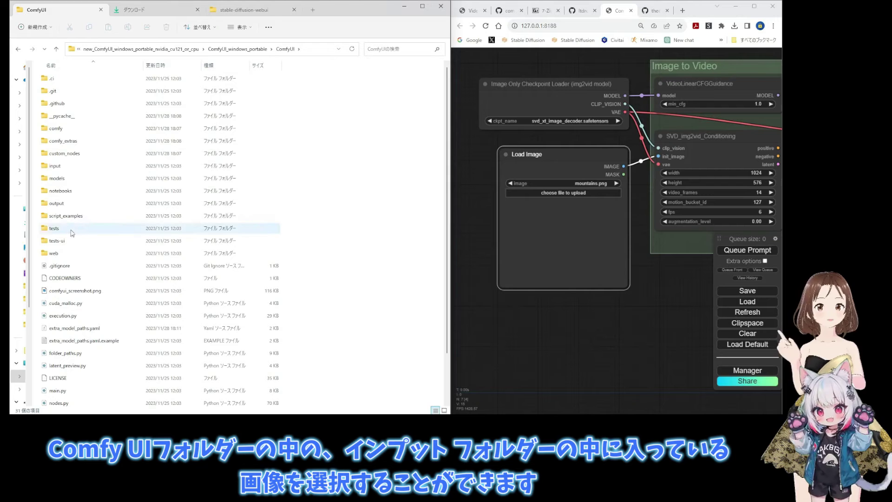
{"action": "double_click", "coordinate": [76, 166]}
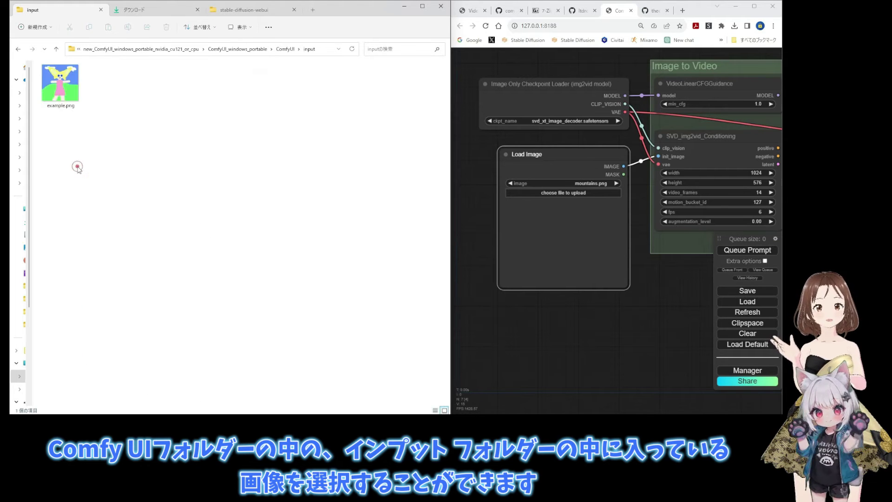
Load example.png into the Load Image node and add car-and-girl.png to the input folder
{"action": "left_click", "coordinate": [72, 95]}
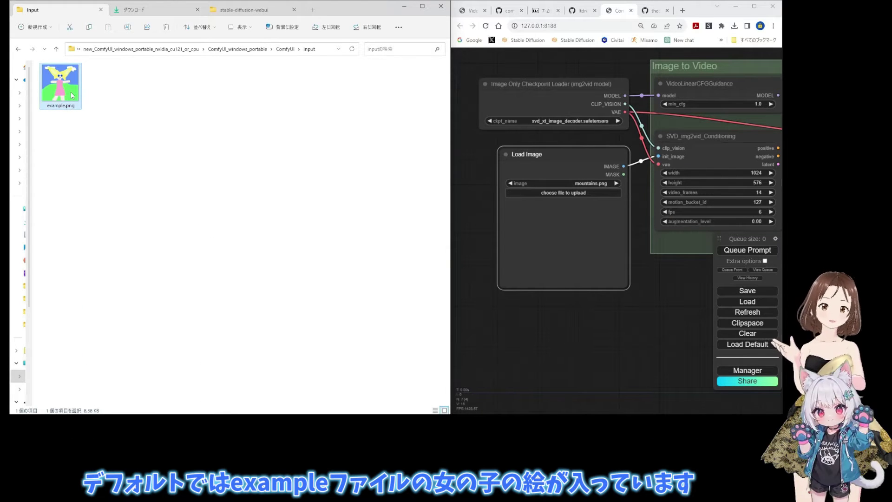
{"action": "left_click_drag", "start_coordinate": [72, 94], "coordinate": [585, 187]}
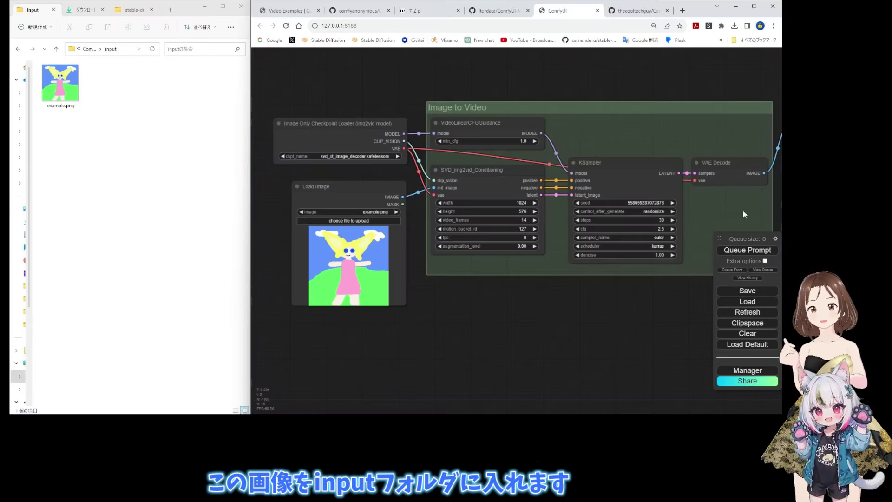
{"action": "left_click_drag", "start_coordinate": [743, 215], "coordinate": [97, 176]}
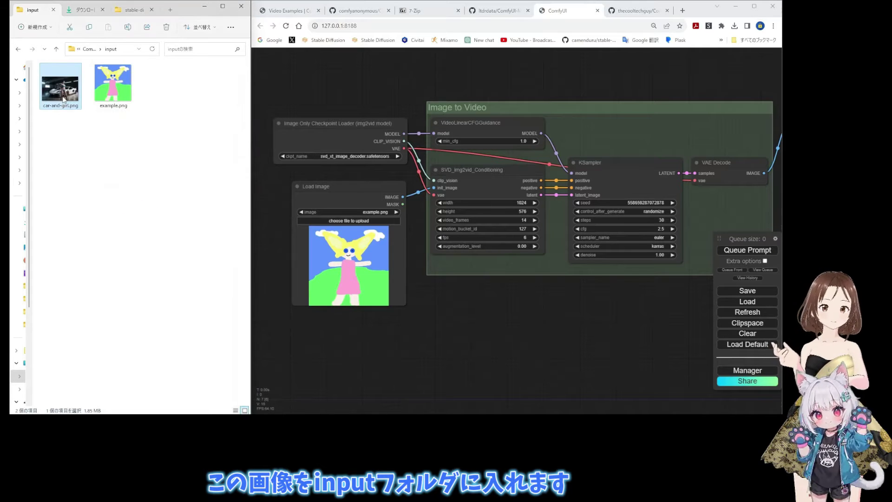
Reload the ComfyUI page and set the Load Image node's image to car-and-girl.png
{"action": "left_click", "coordinate": [371, 212]}
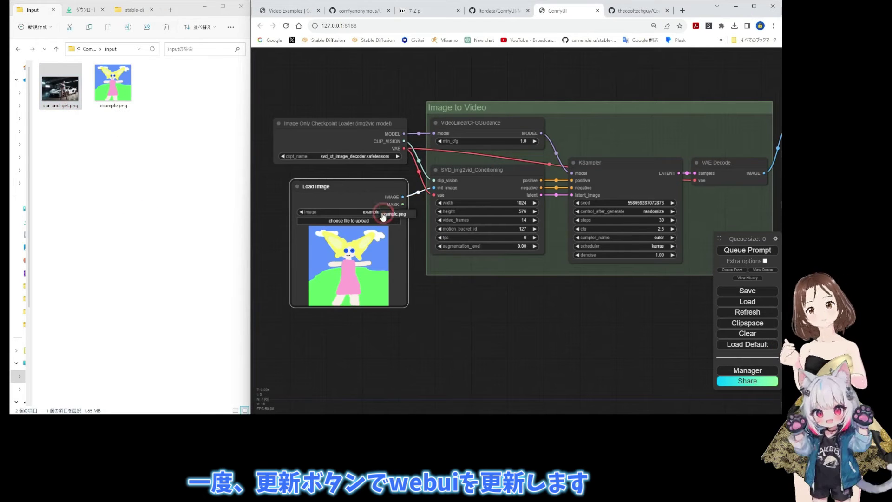
{"action": "left_click", "coordinate": [286, 26]}
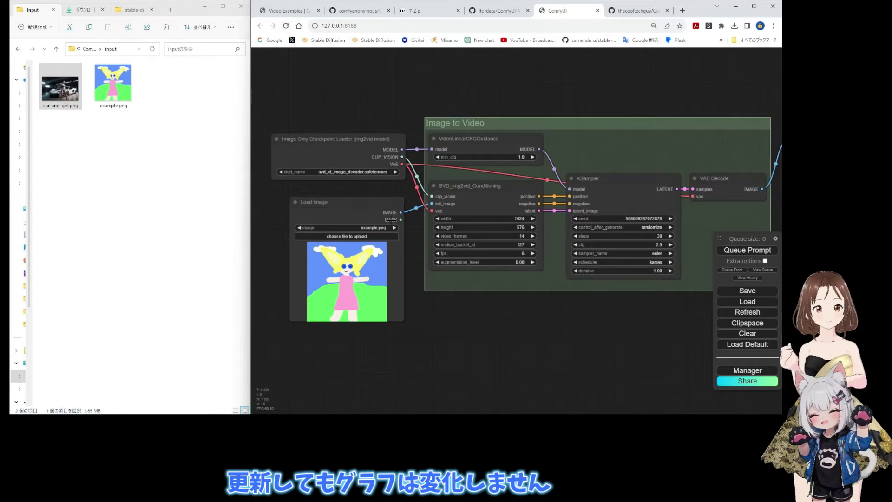
{"action": "left_click", "coordinate": [393, 228]}
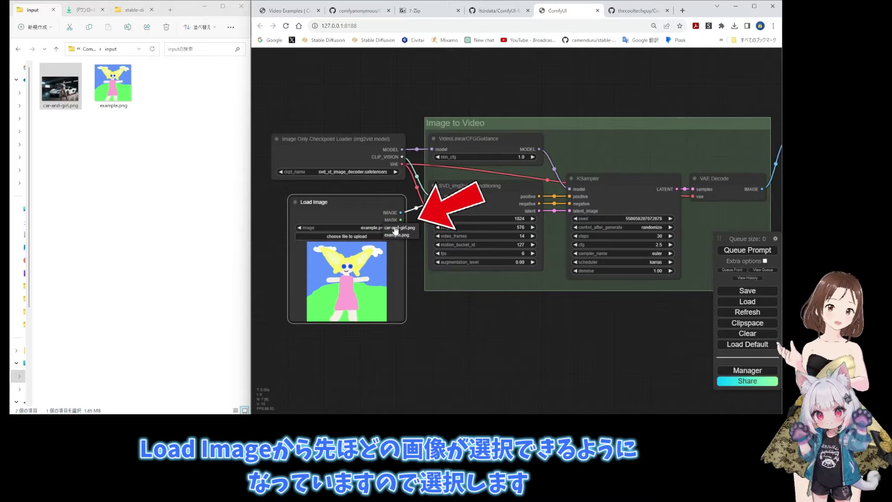
{"action": "left_click", "coordinate": [394, 228]}
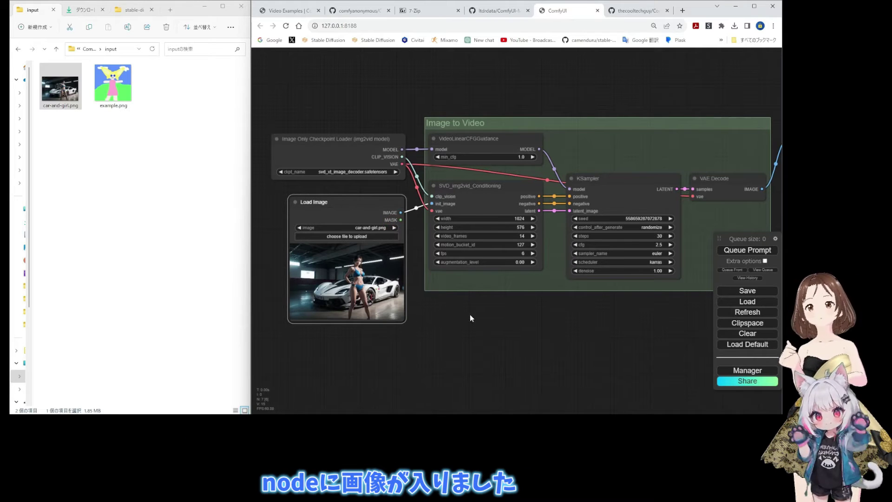
Set video_frames to 25 in the SVD_img2vid_Conditioning node and queue the prompt
{"action": "left_click_drag", "start_coordinate": [552, 352], "coordinate": [501, 325]}
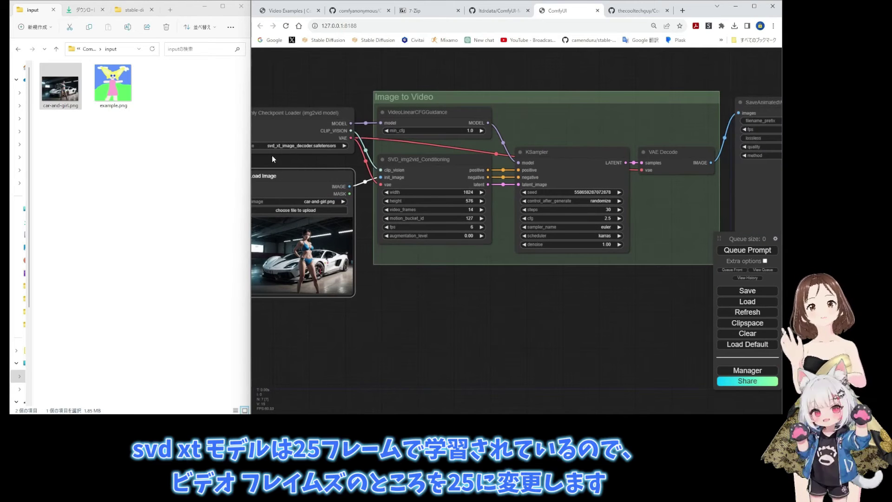
{"action": "left_click", "coordinate": [469, 210]}
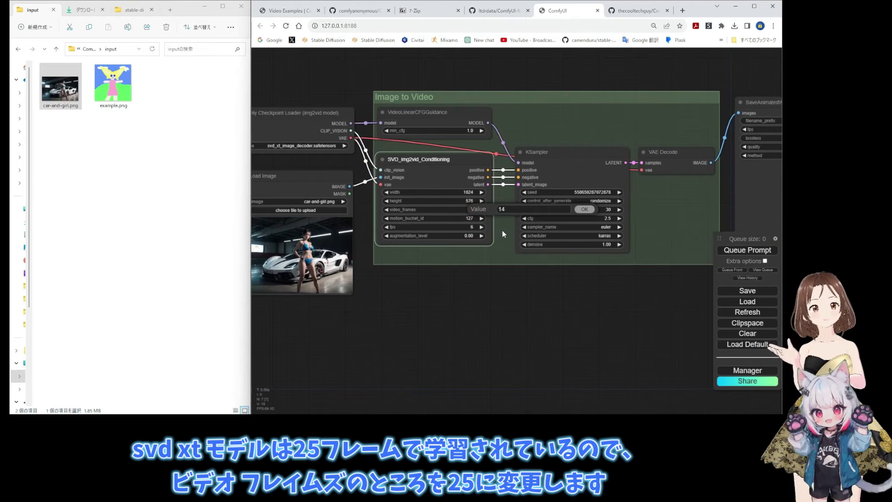
{"action": "type", "text": "25"}
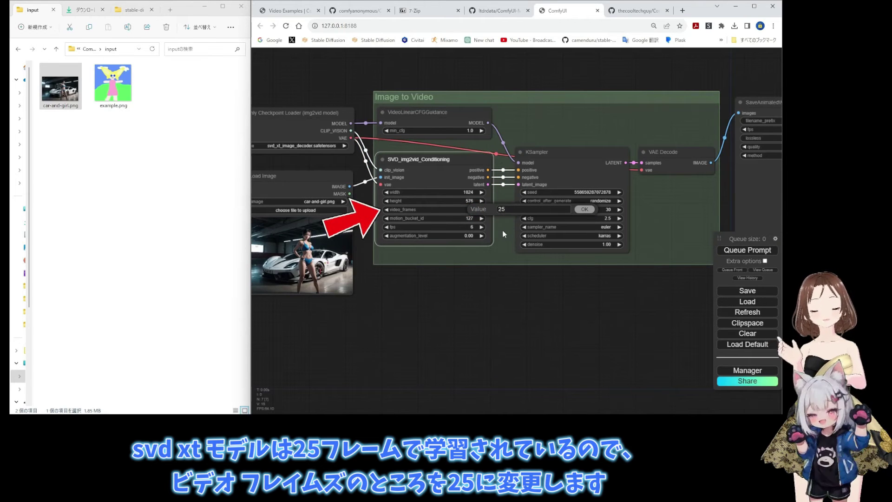
{"action": "left_click", "coordinate": [580, 209]}
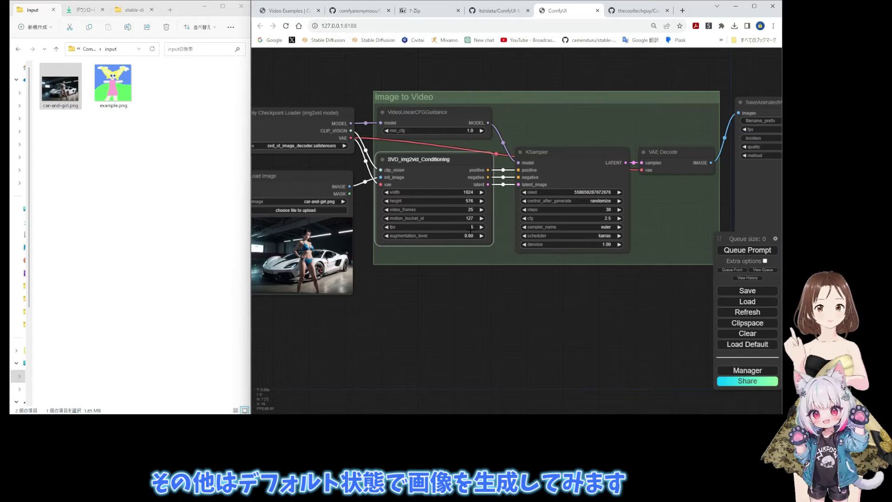
{"action": "scroll", "coordinate": [478, 238], "scroll_direction": "down", "scroll_amount": 5}
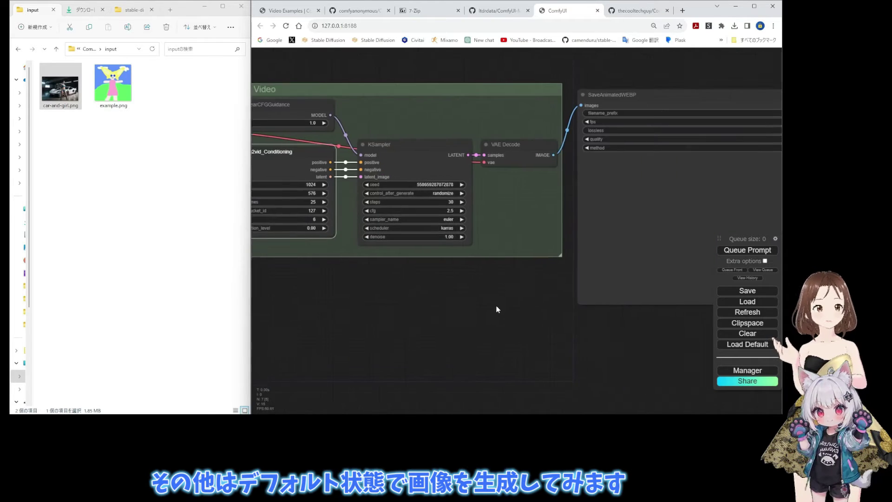
{"action": "left_click", "coordinate": [745, 251]}
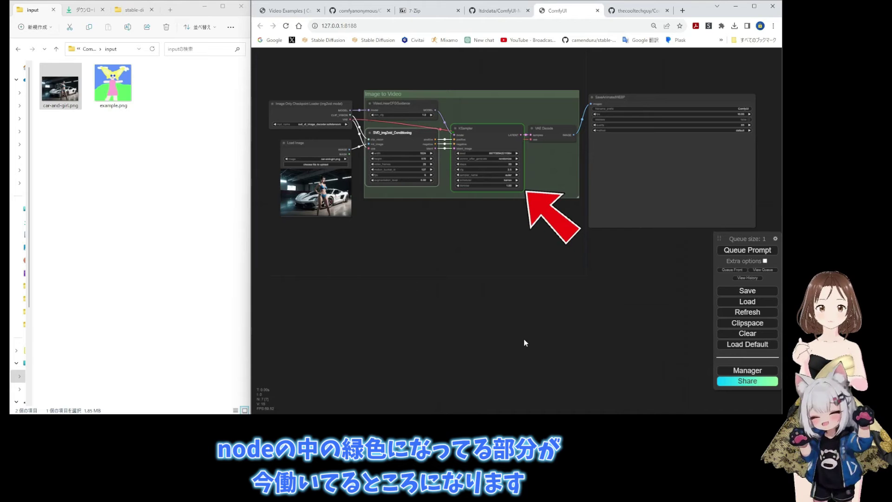
Bring up Task Manager and the ComfyUI console window to monitor GPU memory use and generation progress
{"action": "mouse_move", "coordinate": [512, 422]}
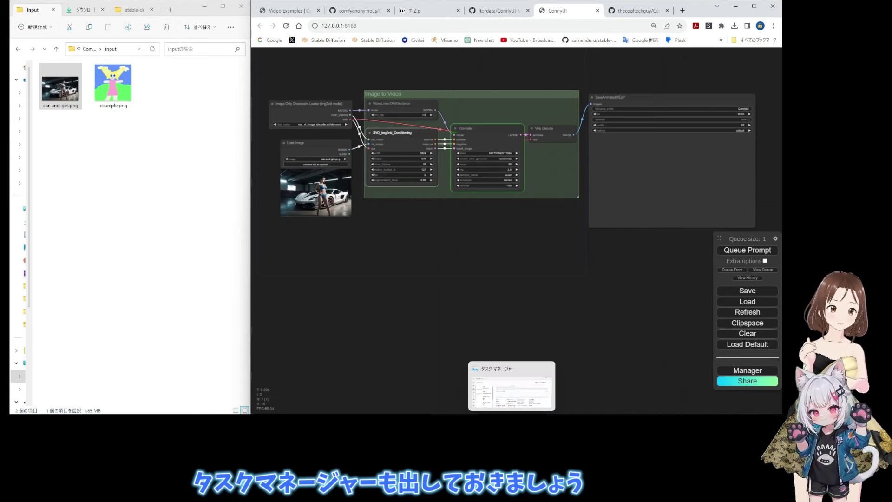
{"action": "left_click", "coordinate": [512, 386]}
{"action": "left_click_drag", "start_coordinate": [566, 344], "coordinate": [538, 269]}
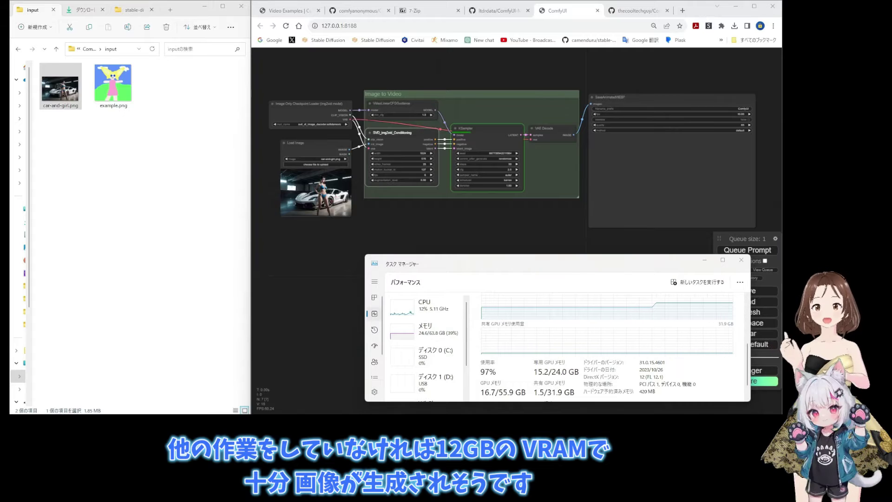
{"action": "left_click", "coordinate": [494, 395]}
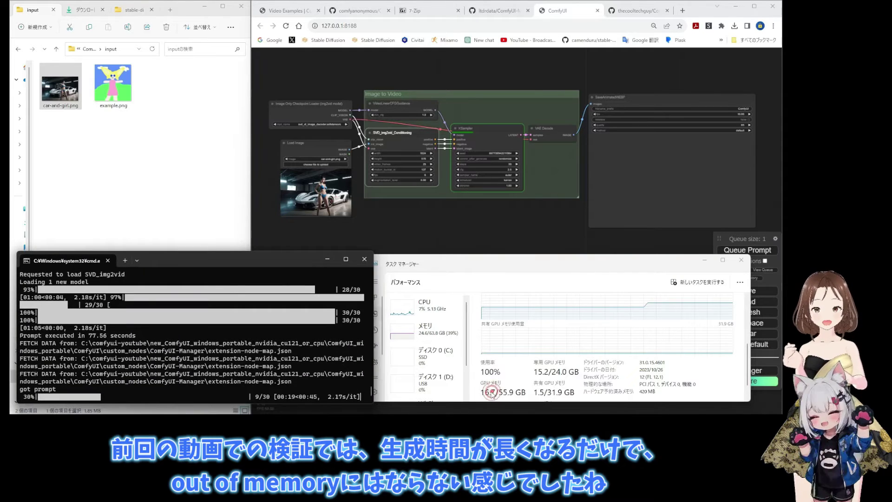
{"action": "left_click_drag", "start_coordinate": [375, 289], "coordinate": [282, 289]}
{"action": "left_click_drag", "start_coordinate": [213, 260], "coordinate": [213, 199]}
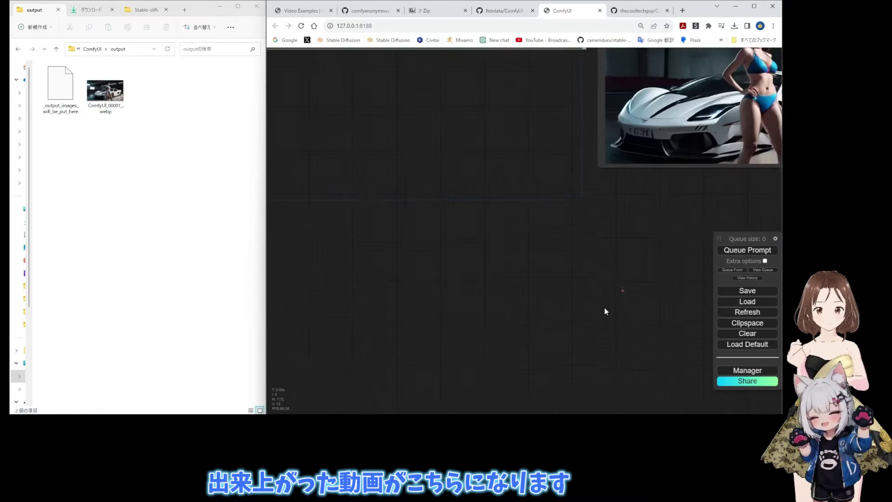
Examine the generated animation in the SaveAnimatedWEBP node and view the saved ComfyUI_00001_.webp from the output folder
{"action": "left_click_drag", "start_coordinate": [606, 309], "coordinate": [623, 291]}
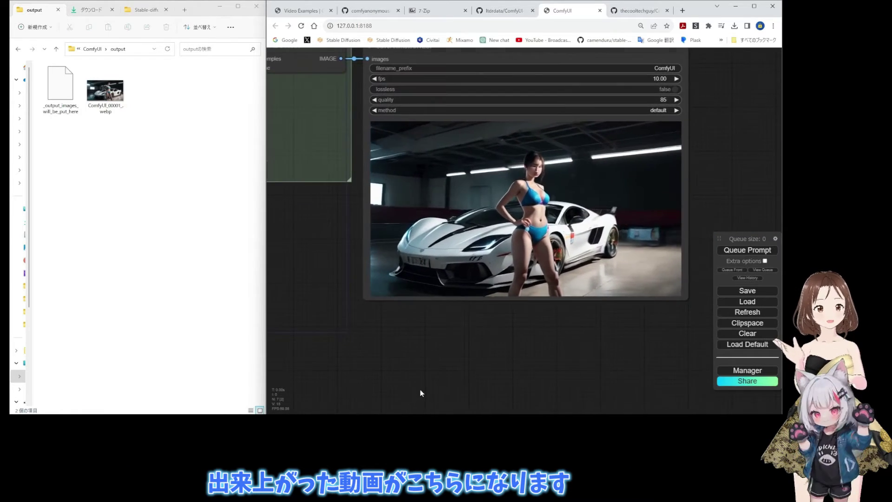
{"action": "scroll", "coordinate": [463, 364], "scroll_direction": "up", "scroll_amount": 2}
{"action": "left_click_drag", "start_coordinate": [495, 377], "coordinate": [467, 420]}
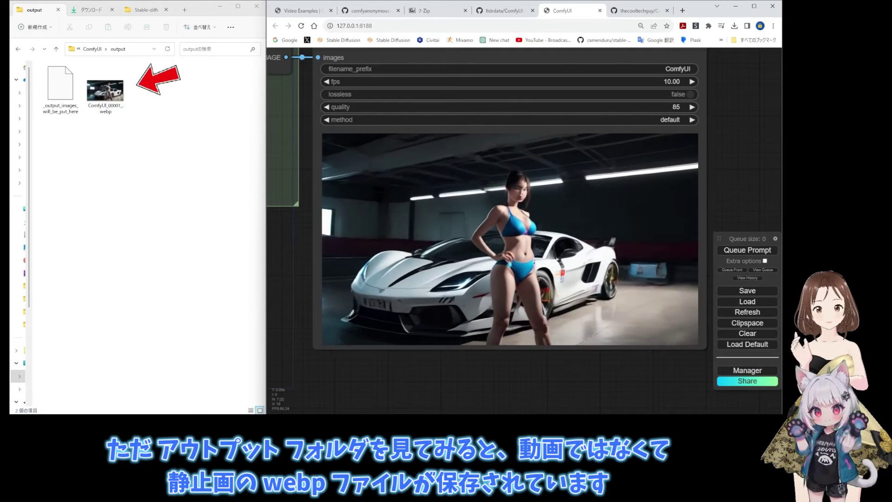
{"action": "left_click", "coordinate": [107, 99]}
{"action": "double_click", "coordinate": [107, 99]}
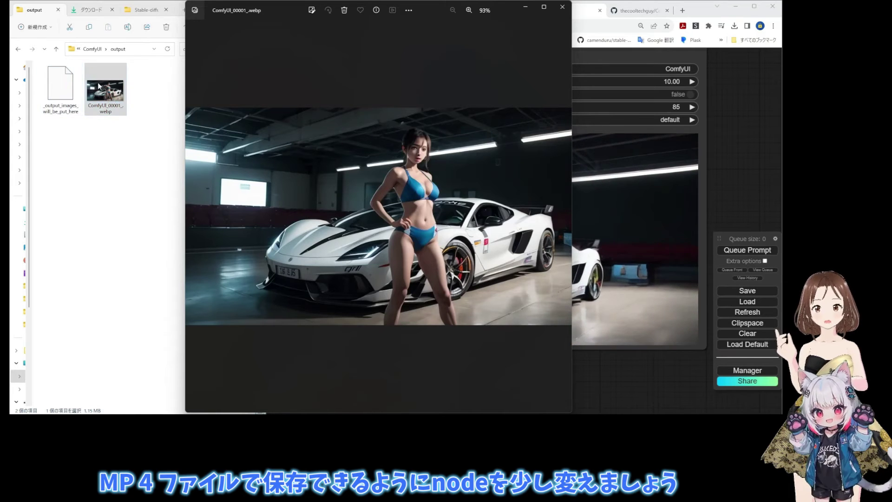
{"action": "left_click", "coordinate": [563, 6]}
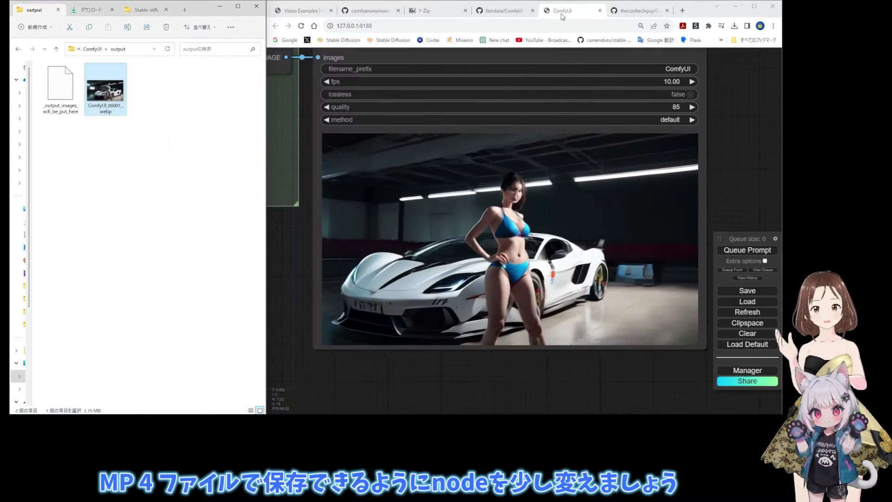
Search ComfyUI Manager's custom nodes for "vhs" and install ComfyUI-VideoHelperSuite
{"action": "scroll", "coordinate": [444, 317], "scroll_direction": "down", "scroll_amount": 5}
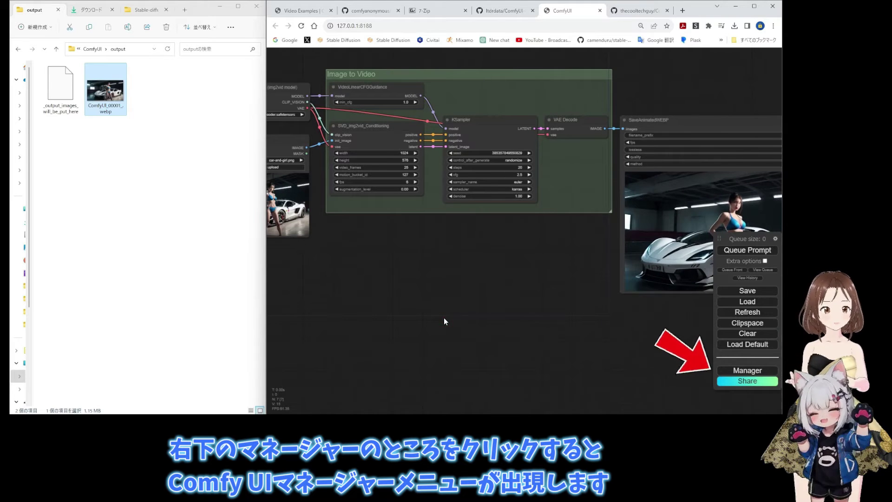
{"action": "left_click", "coordinate": [745, 371]}
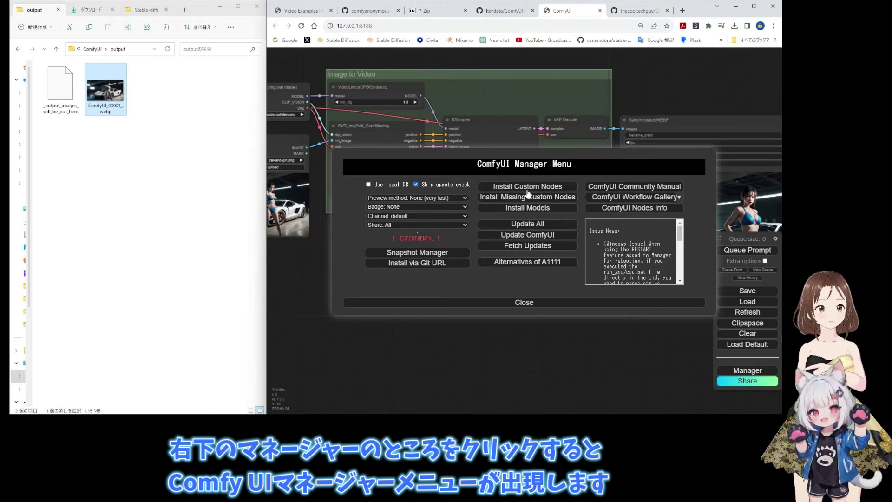
{"action": "left_click", "coordinate": [528, 187]}
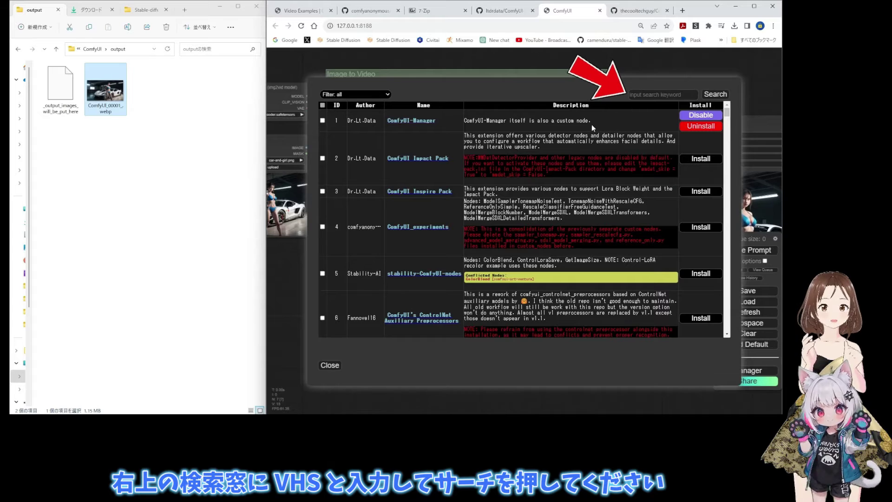
{"action": "left_click", "coordinate": [665, 95]}
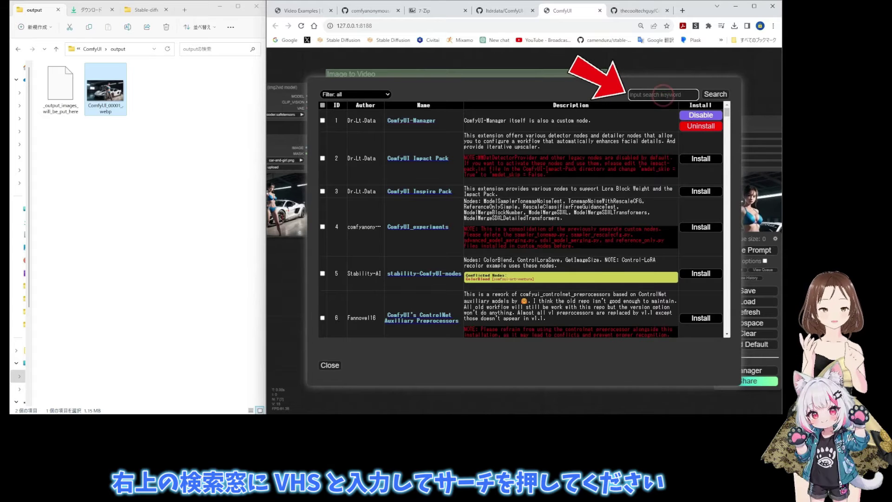
{"action": "type", "text": "vhs"}
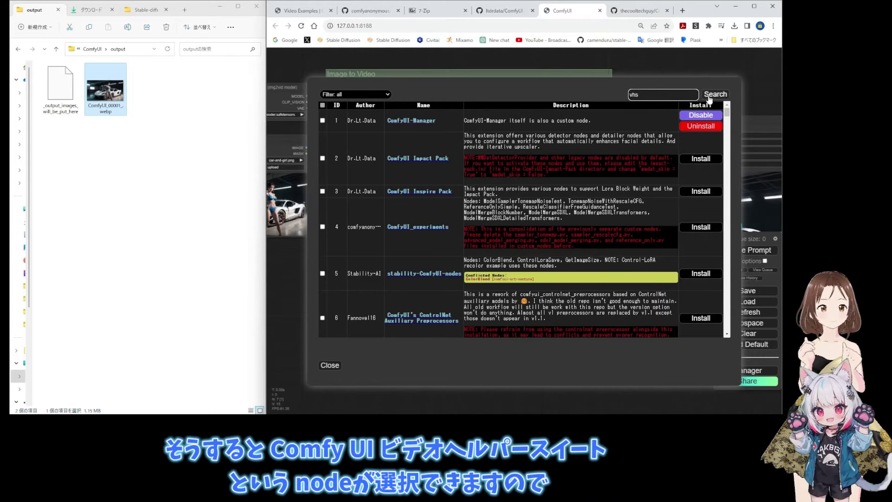
{"action": "left_click", "coordinate": [716, 94]}
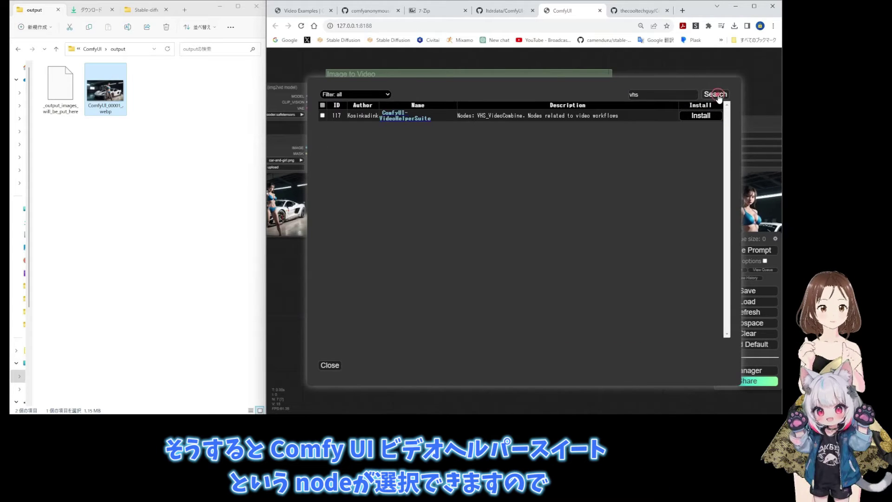
{"action": "left_click", "coordinate": [692, 116]}
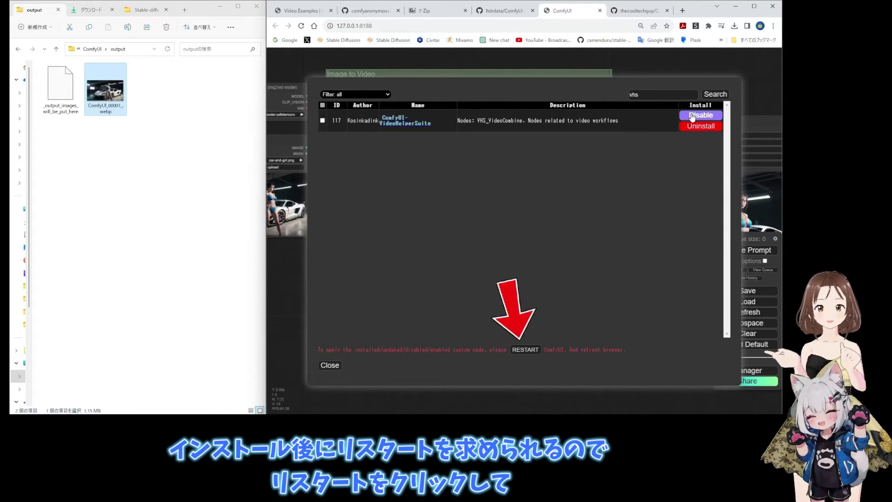
Restart the ComfyUI server to apply the installed custom node and dismiss the reconnecting message
{"action": "left_click", "coordinate": [526, 350]}
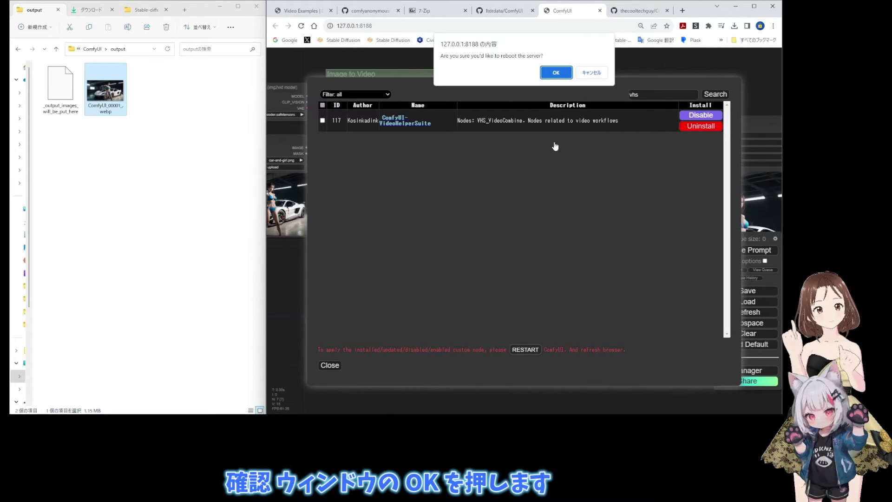
{"action": "left_click", "coordinate": [546, 75]}
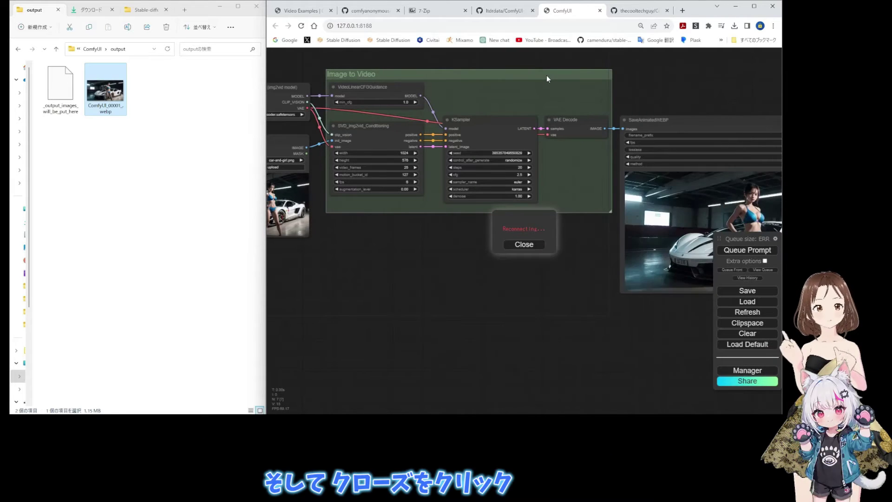
{"action": "left_click", "coordinate": [523, 244]}
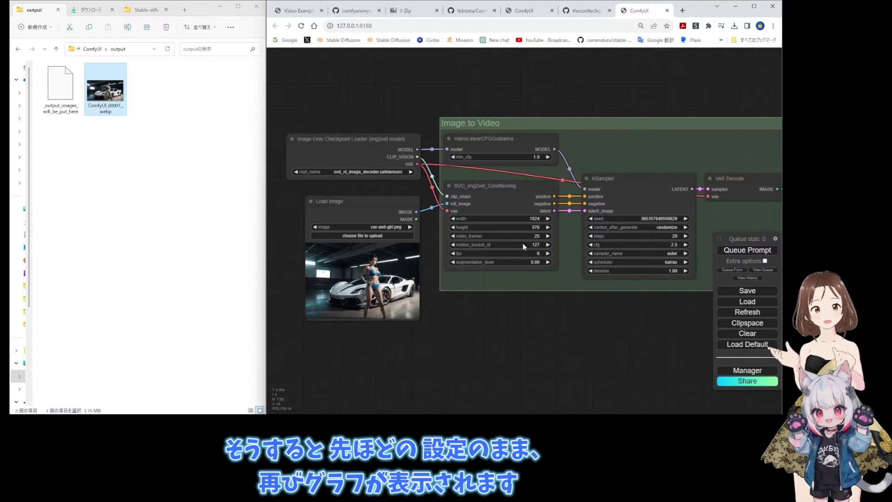
Add a VHS_VideoCombine node below the Image to Video group and connect VAE Decode's IMAGE output to its images input
{"action": "scroll", "coordinate": [537, 322], "scroll_direction": "down", "scroll_amount": 2}
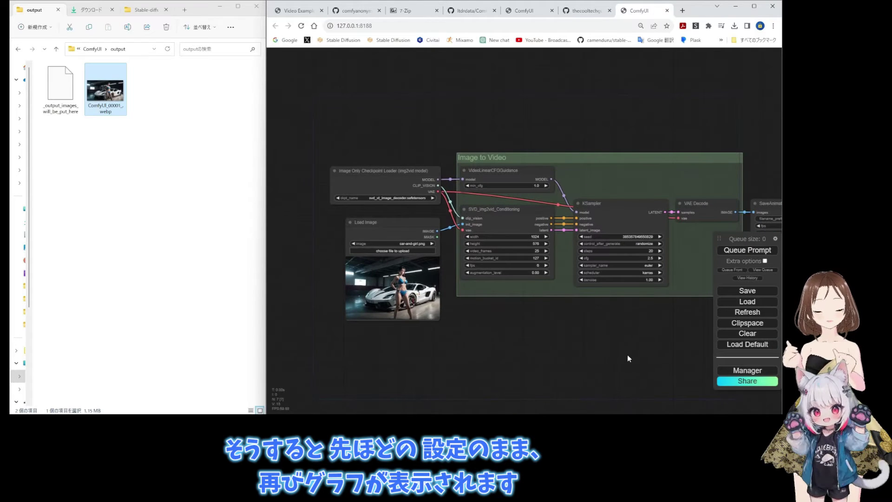
{"action": "left_click_drag", "start_coordinate": [628, 356], "coordinate": [514, 288]}
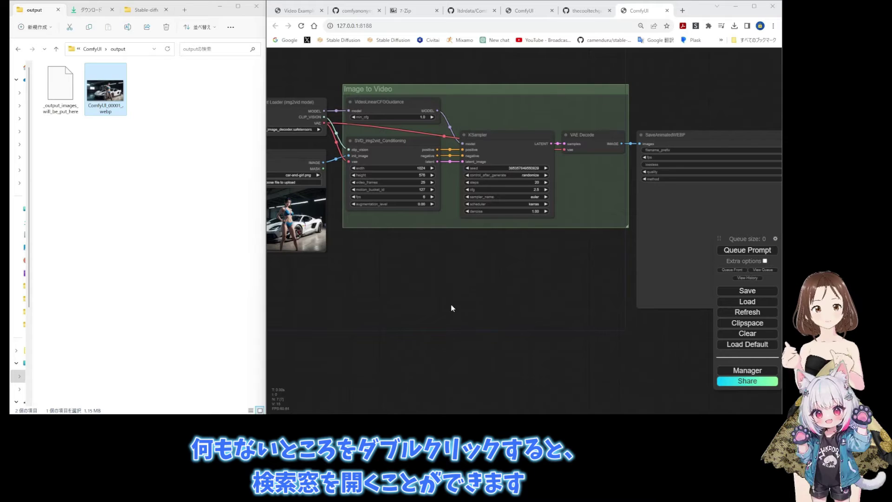
{"action": "double_click", "coordinate": [447, 297]}
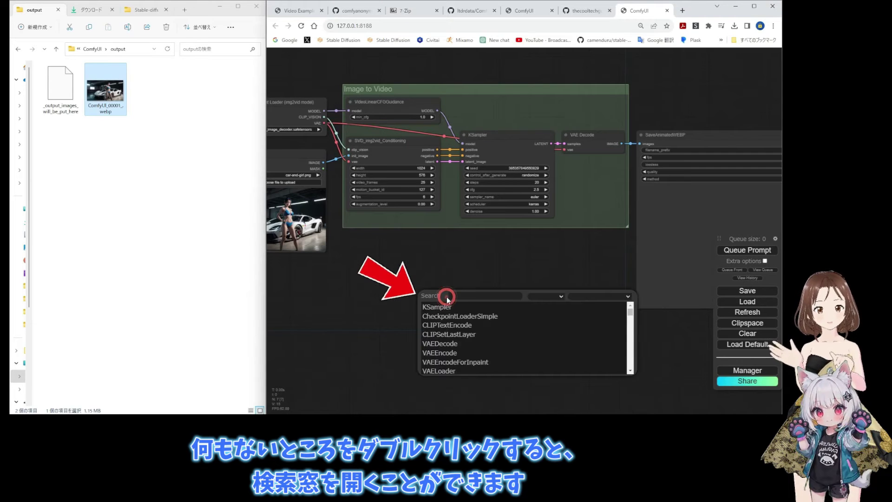
{"action": "type", "text": "vhs"}
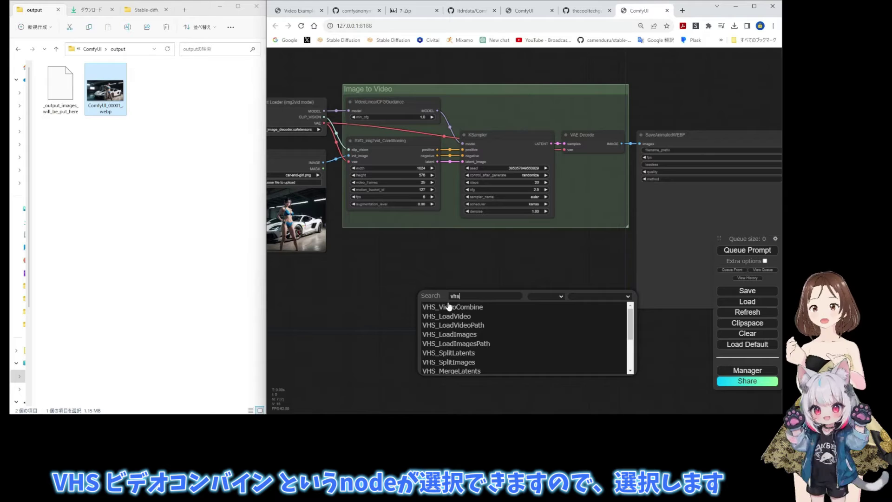
{"action": "left_click", "coordinate": [450, 307]}
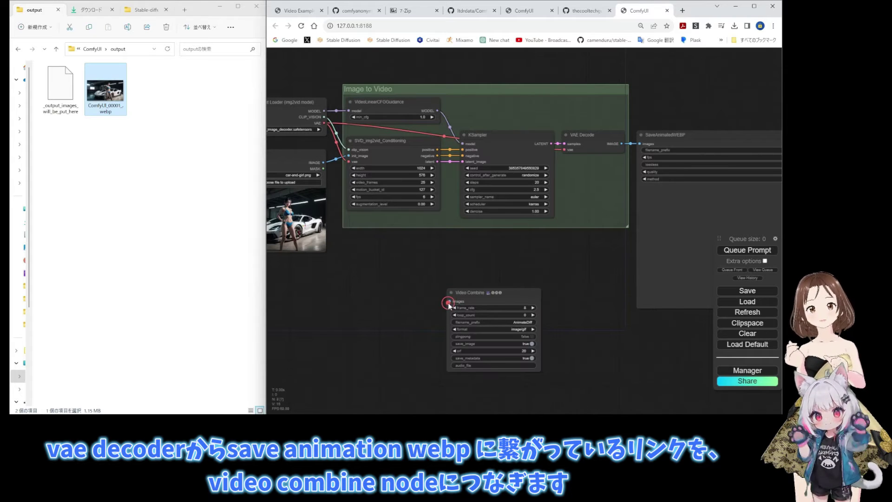
{"action": "left_click_drag", "start_coordinate": [519, 295], "coordinate": [531, 276]}
{"action": "left_click_drag", "start_coordinate": [640, 142], "coordinate": [460, 283]}
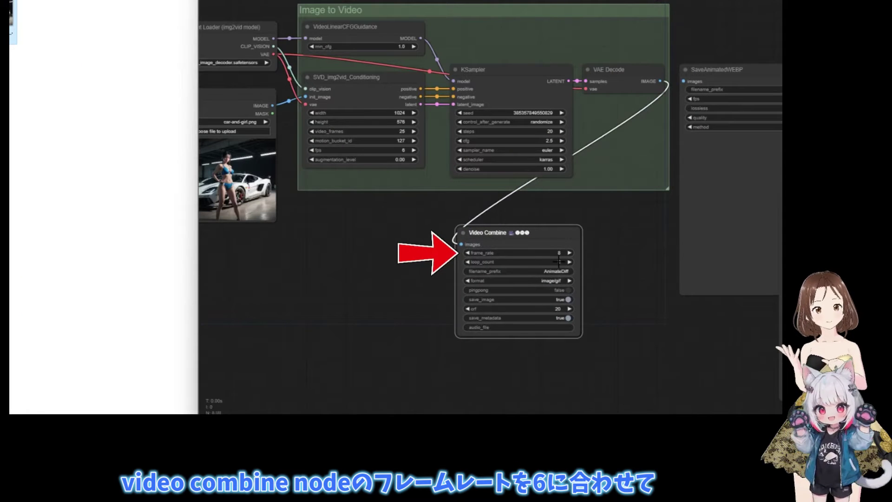
Set the Video Combine node's frame_rate to 6 and its filename_prefix to SVD-XT
{"action": "left_click", "coordinate": [561, 252]}
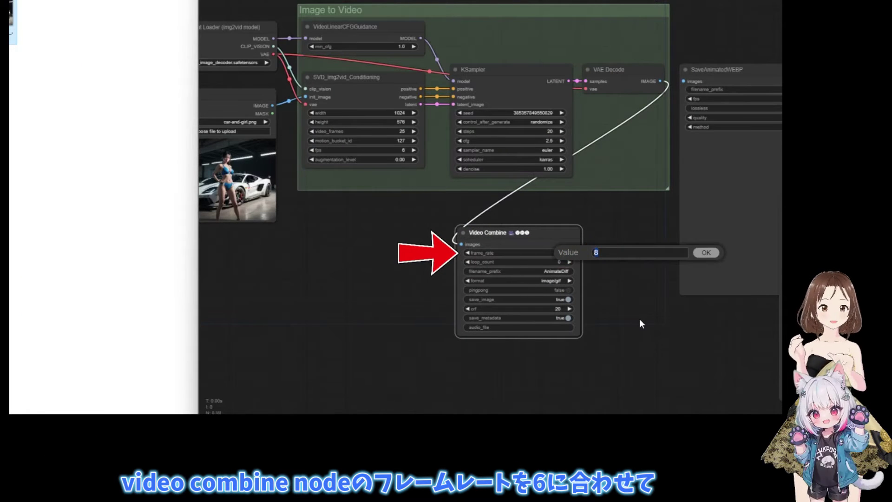
{"action": "type", "text": "6"}
{"action": "left_click", "coordinate": [702, 255]}
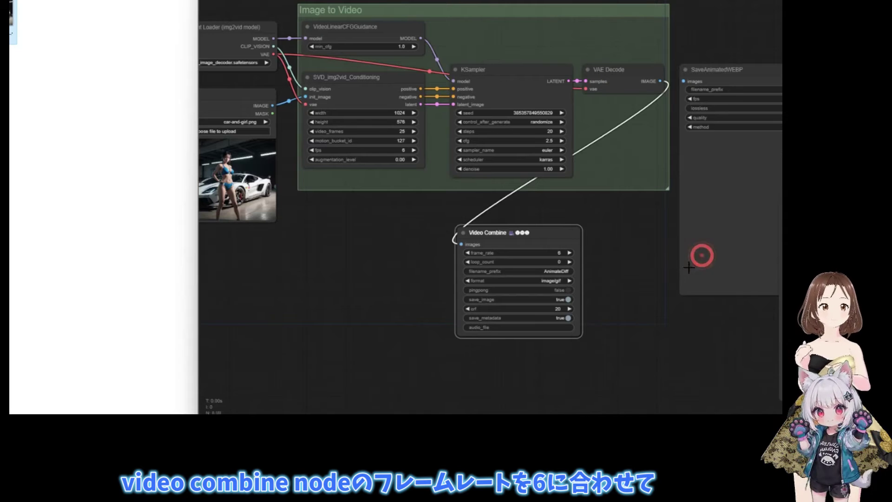
{"action": "left_click", "coordinate": [557, 272]}
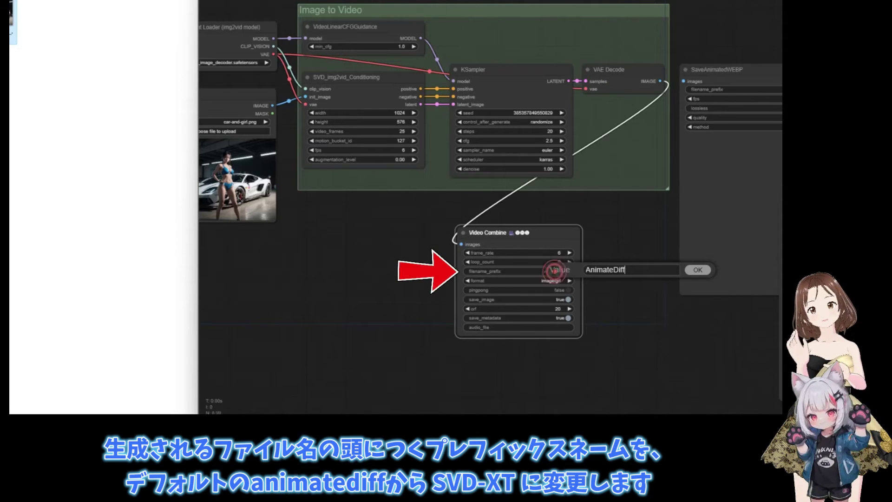
{"action": "type", "text": "SVD"}
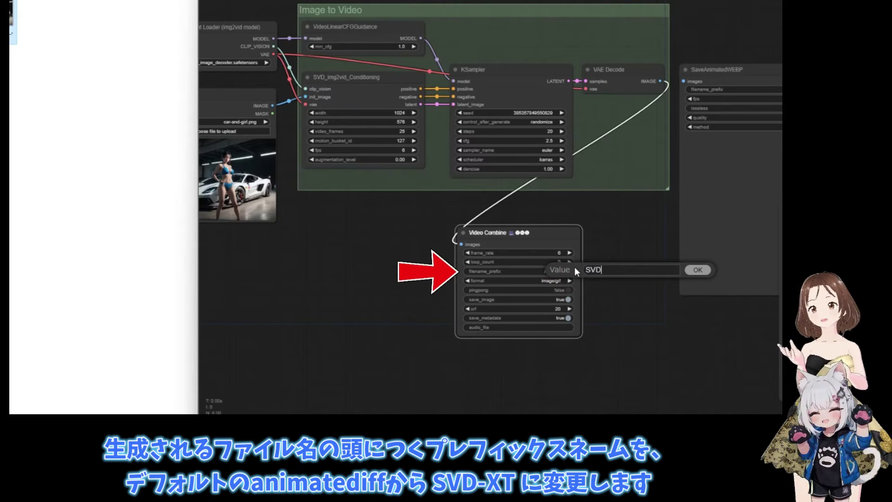
{"action": "type", "text": "-XT"}
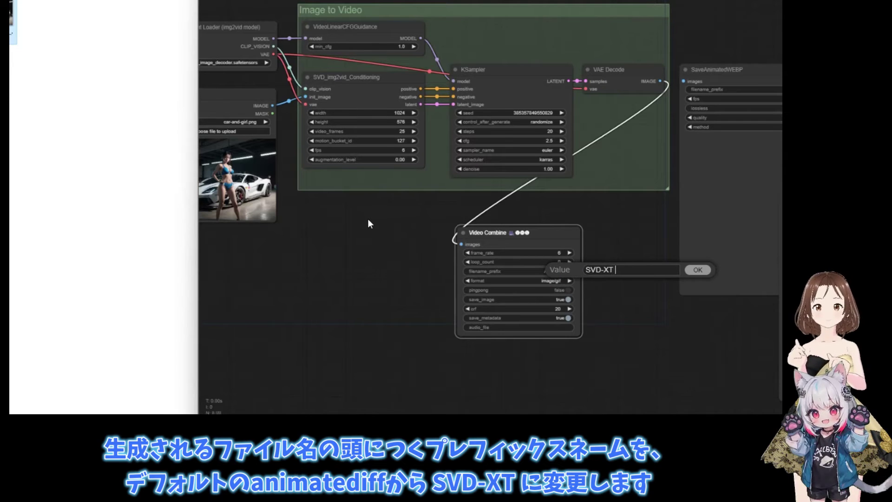
{"action": "left_click_drag", "start_coordinate": [368, 223], "coordinate": [317, 199]}
{"action": "left_click", "coordinate": [698, 270]}
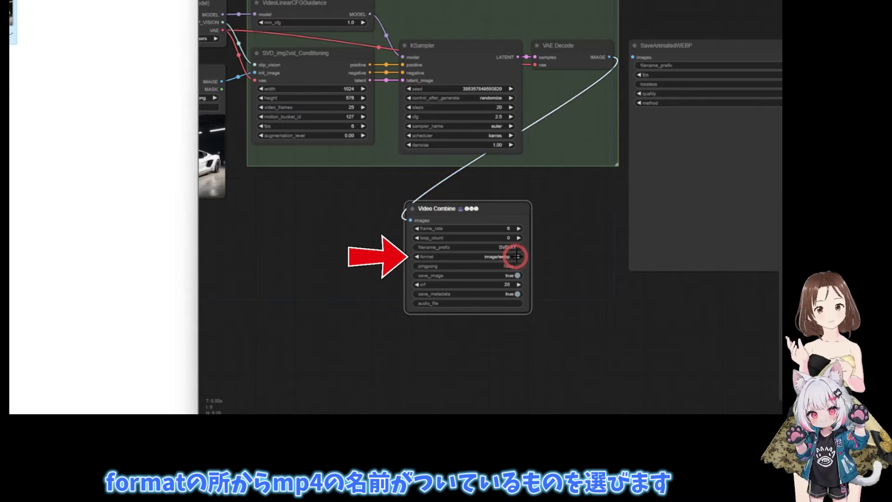
Set the Video Combine format to video/h264-mp4 and queue the prompt to generate the video
{"action": "left_click", "coordinate": [502, 254]}
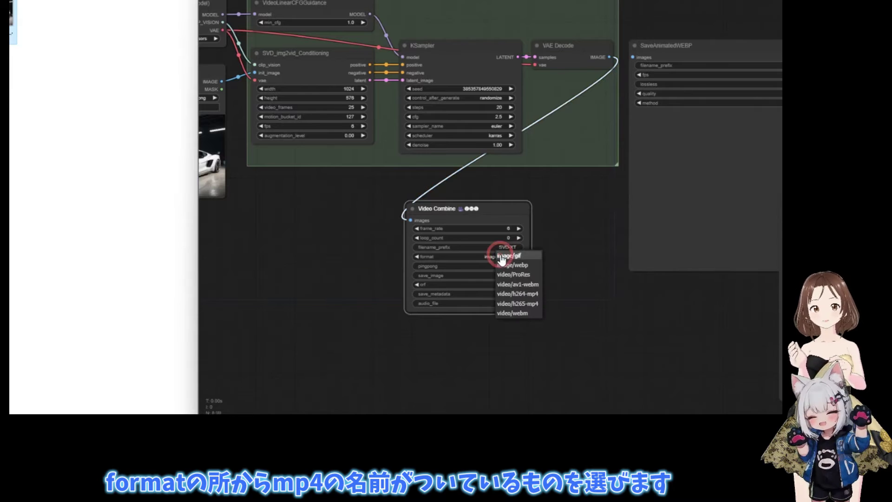
{"action": "left_click", "coordinate": [514, 294]}
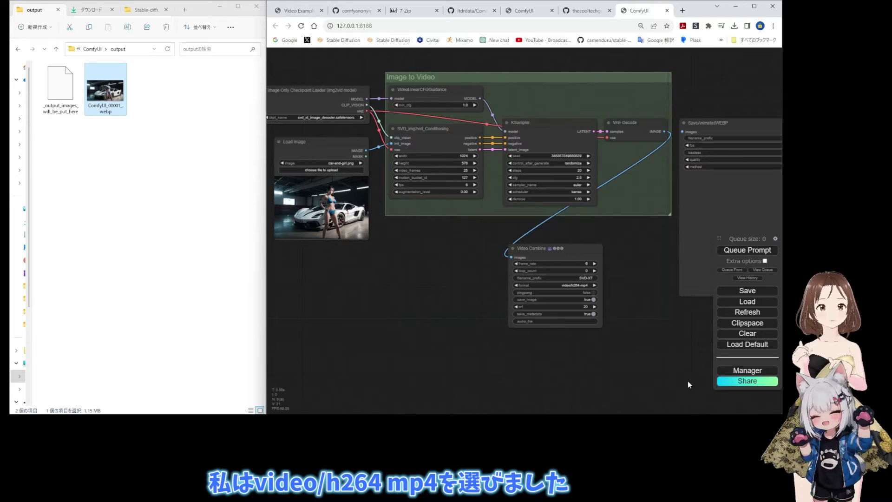
{"action": "left_click", "coordinate": [750, 250]}
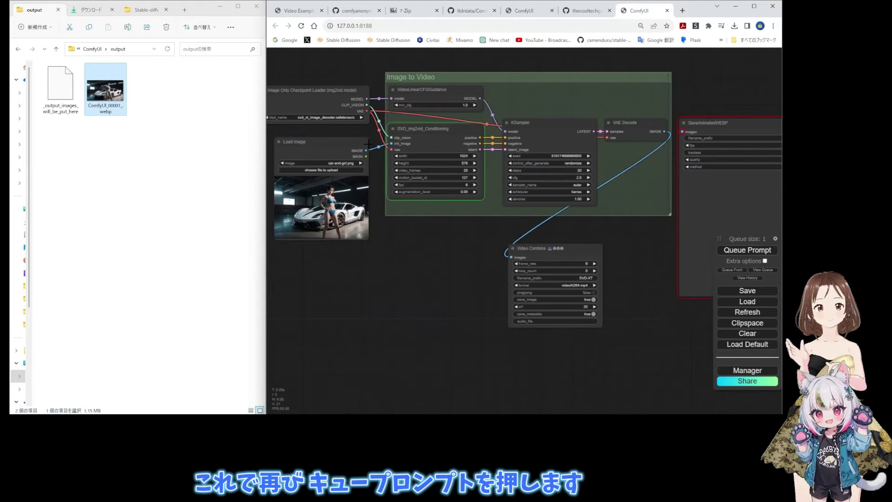
{"action": "left_click", "coordinate": [512, 388]}
{"action": "left_click_drag", "start_coordinate": [562, 270], "coordinate": [266, 273]}
{"action": "left_click_drag", "start_coordinate": [200, 207], "coordinate": [361, 68]}
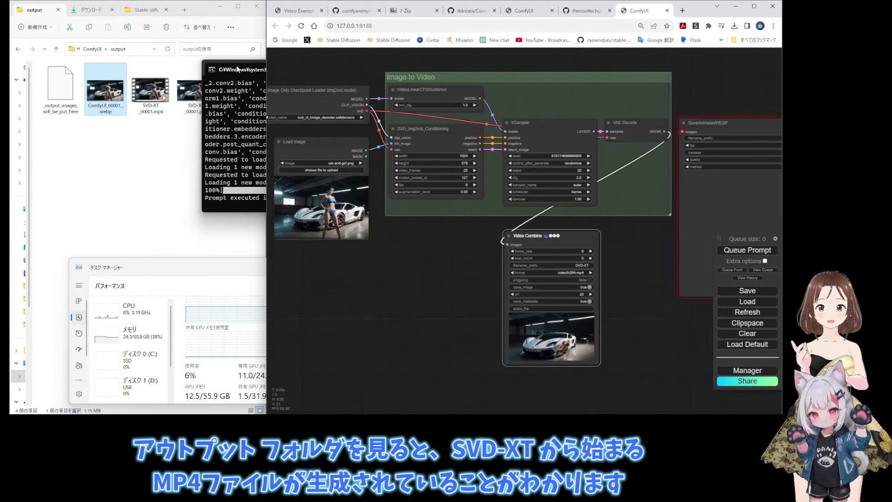
Bring up the output folder, widen its window and view the generated SVD-XT_00001.mp4
{"action": "left_click", "coordinate": [239, 189]}
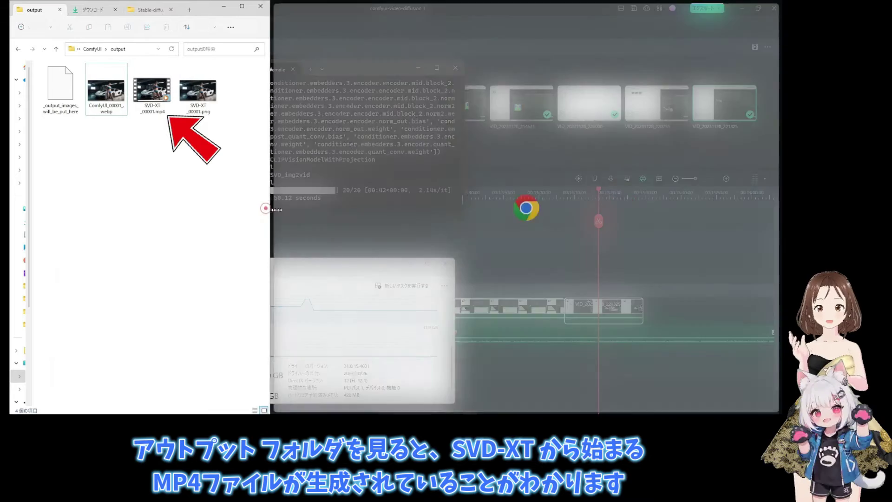
{"action": "left_click_drag", "start_coordinate": [277, 210], "coordinate": [536, 210]}
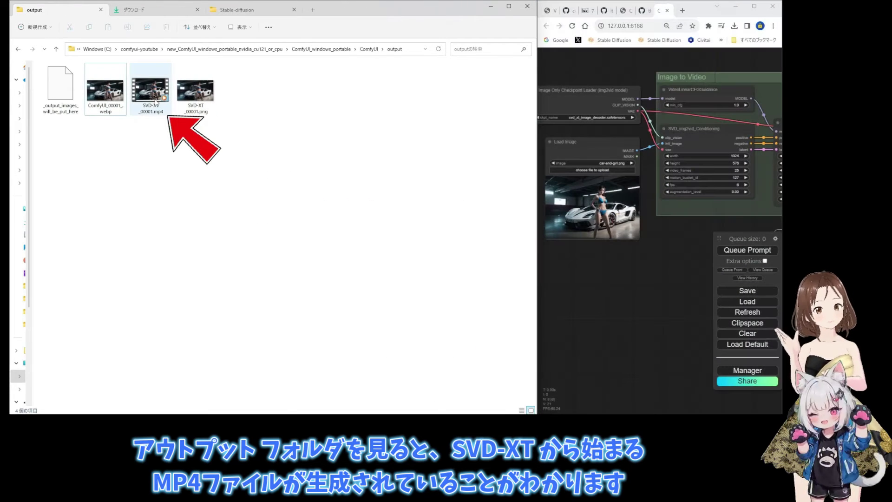
{"action": "left_click", "coordinate": [144, 94]}
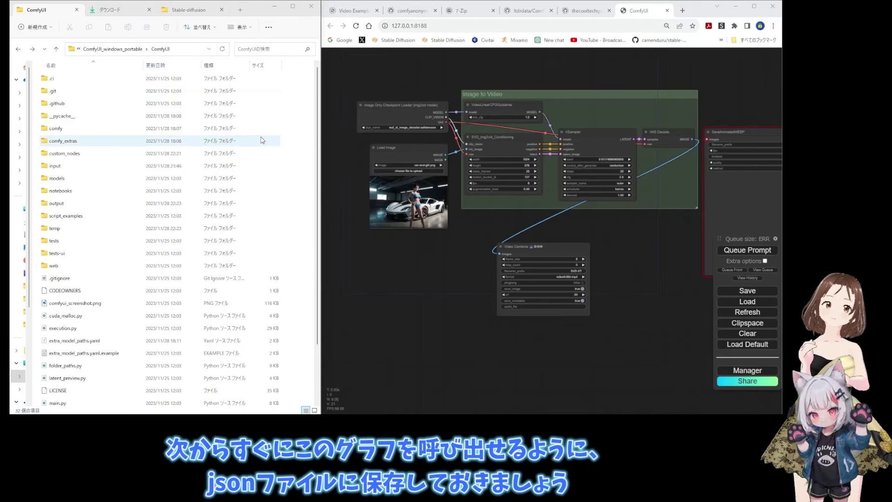
Create a new folder named template inside the ComfyUI folder
{"action": "right_click", "coordinate": [262, 140]}
{"action": "left_click", "coordinate": [297, 200]}
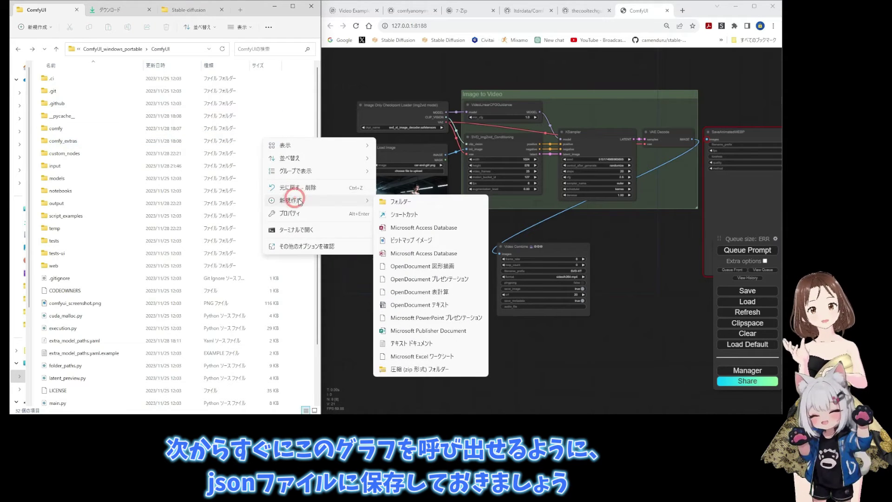
{"action": "left_click", "coordinate": [389, 204]}
{"action": "type", "text": "t"}
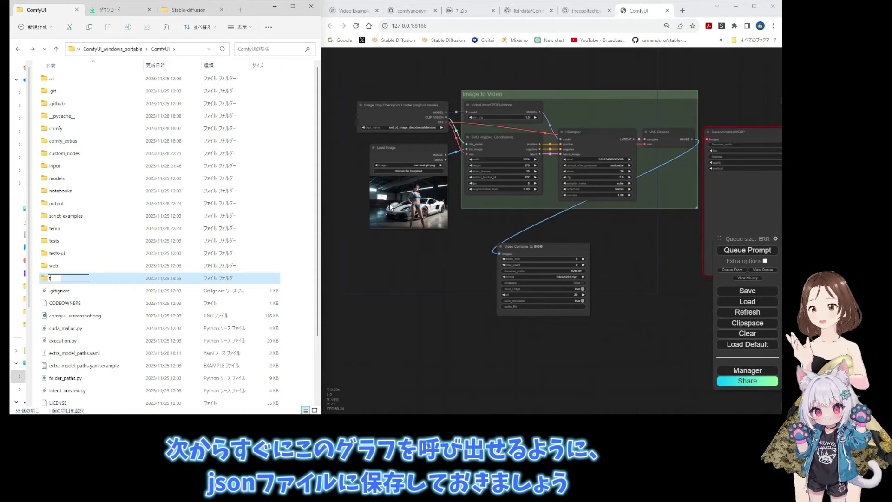
{"action": "type", "text": "empl"}
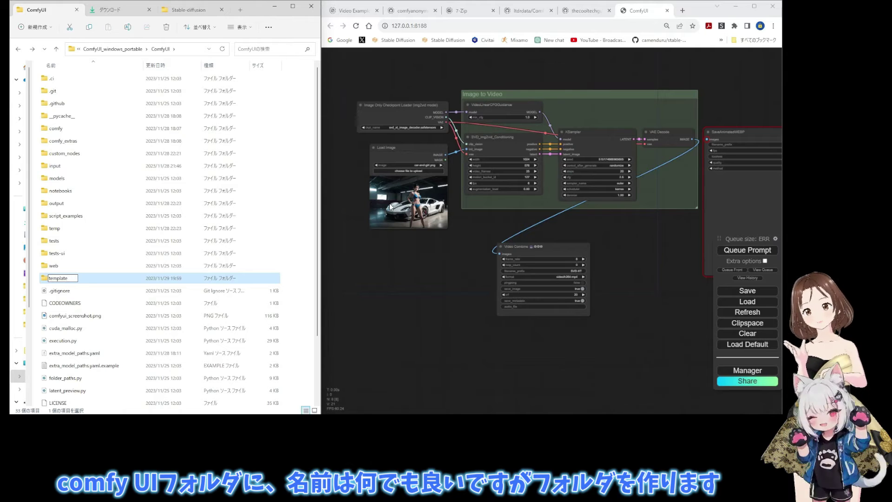
{"action": "type", "text": "ate"}
{"action": "left_click", "coordinate": [299, 278]}
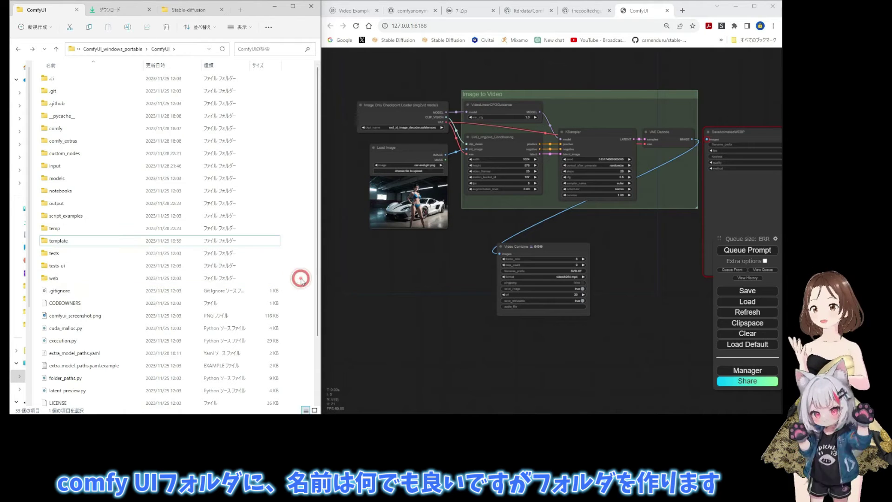
Save the current workflow as video-diffusion-img2img.json
{"action": "left_click", "coordinate": [746, 291]}
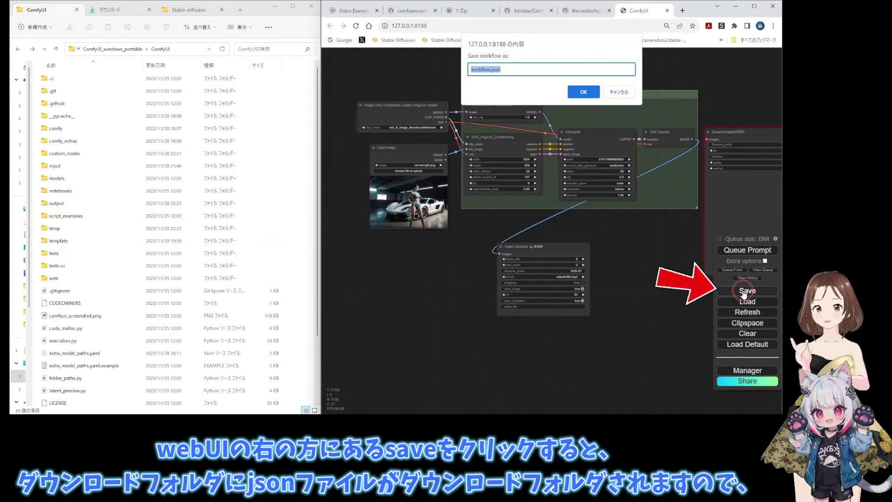
{"action": "double_click", "coordinate": [486, 70]}
{"action": "type", "text": "video-diffusion-img2img"}
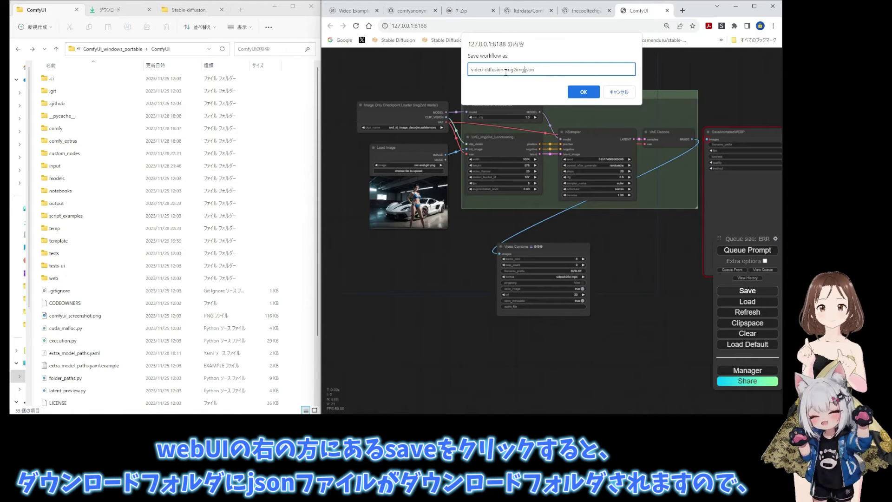
{"action": "key", "text": "Return"}
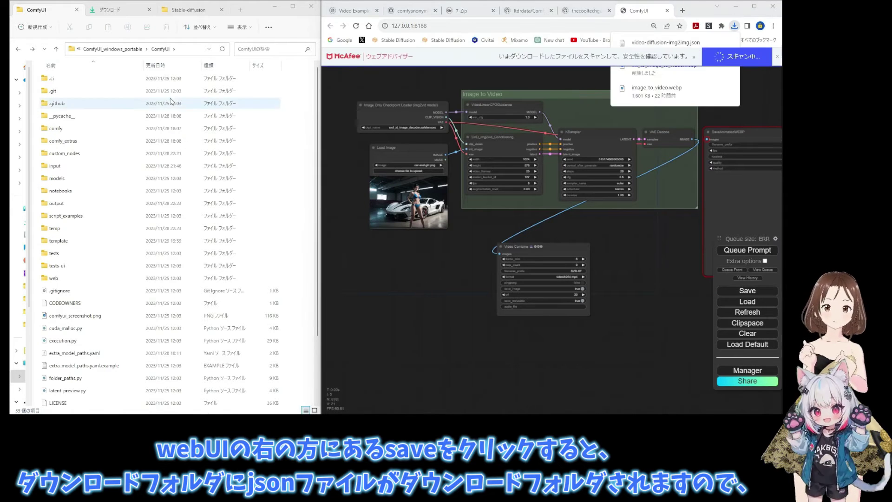
Transfer video-diffusion-img2img.json from the downloads folder into the template folder
{"action": "left_click", "coordinate": [134, 13]}
{"action": "left_click", "coordinate": [72, 102]}
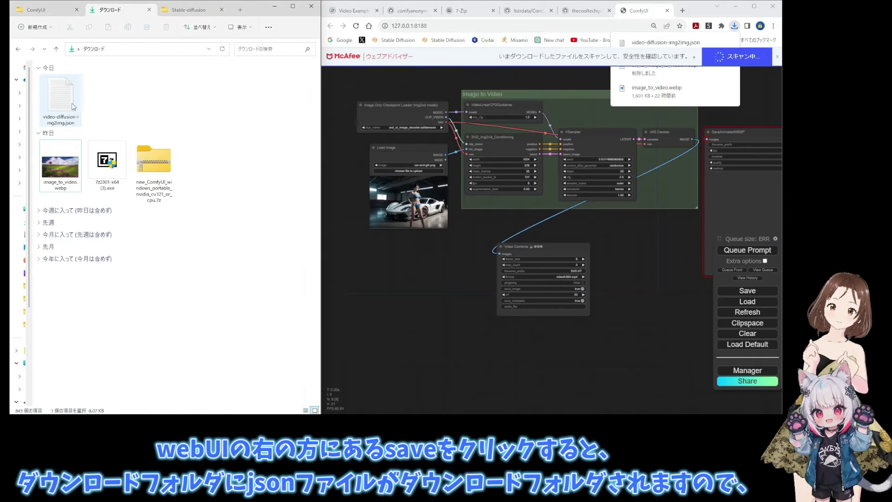
{"action": "left_click", "coordinate": [59, 13]}
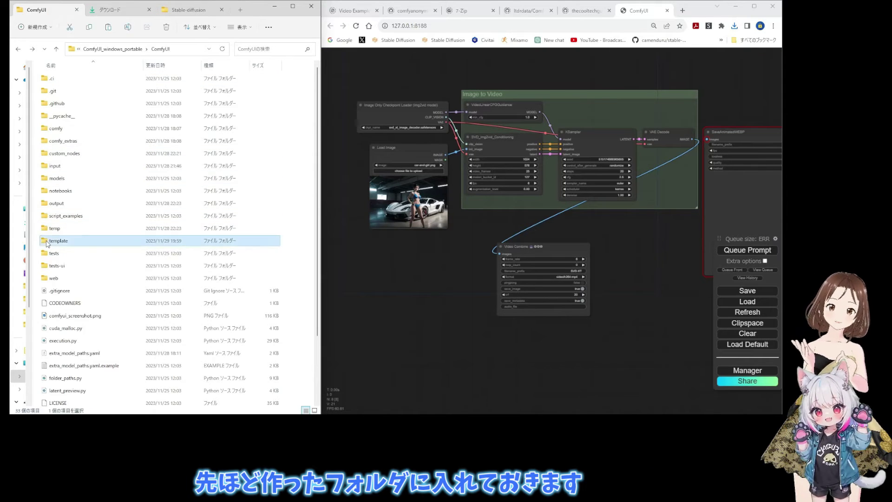
{"action": "double_click", "coordinate": [120, 241]}
{"action": "left_click", "coordinate": [128, 184]}
{"action": "key", "text": "ctrl+v"}
{"action": "left_click", "coordinate": [159, 186]}
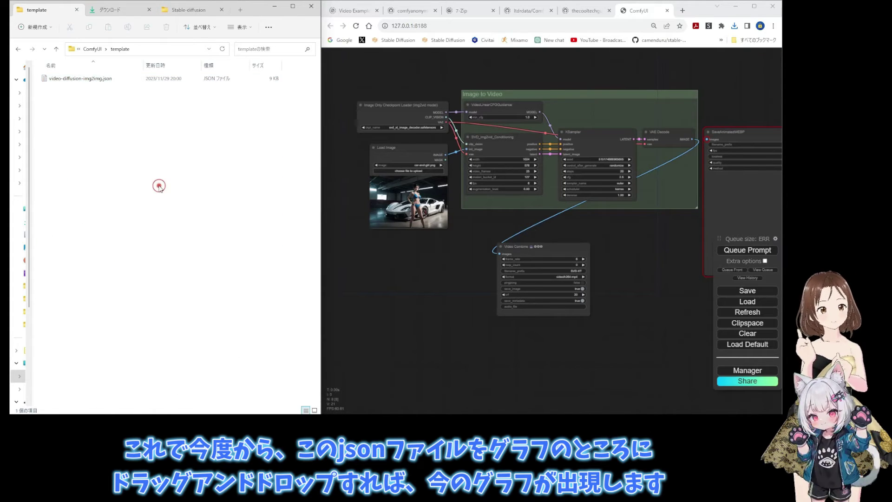
Load video-diffusion-img2img.json from the template folder onto the ComfyUI graph
{"action": "left_click", "coordinate": [432, 283]}
{"action": "left_click_drag", "start_coordinate": [86, 76], "coordinate": [470, 248]}
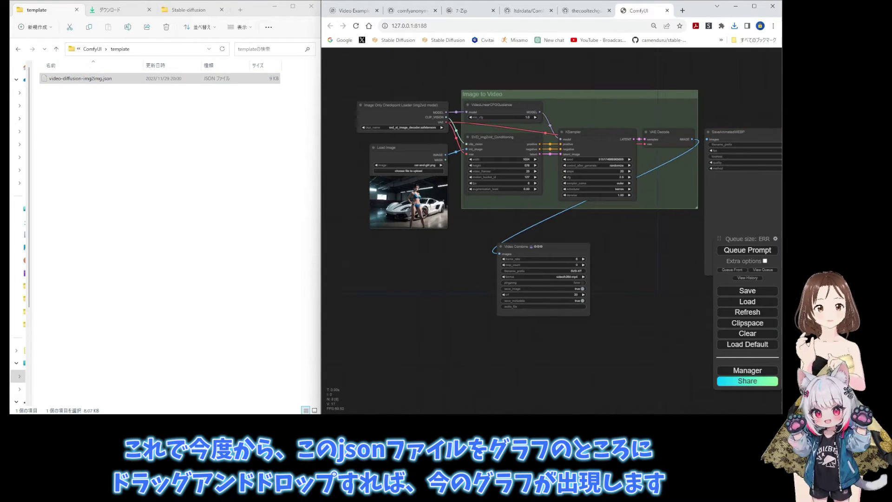
{"action": "left_click", "coordinate": [195, 185]}
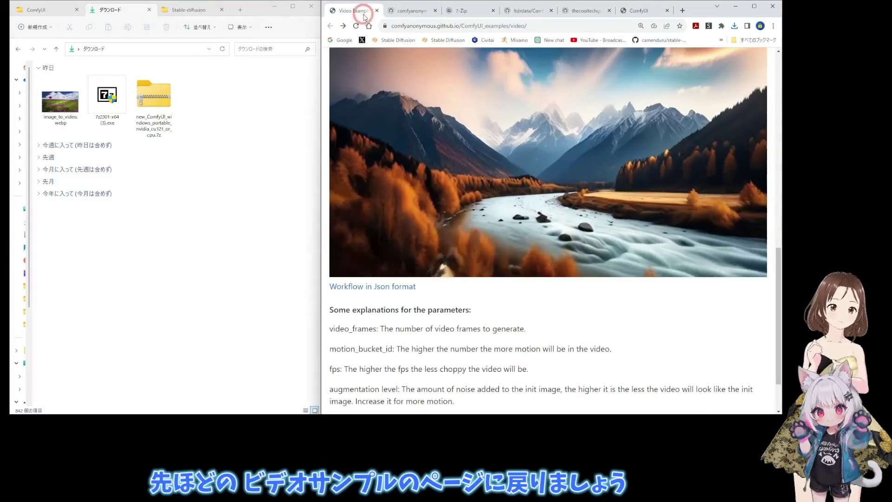
Save the mountain river animation from the Video Examples page to the downloads folder as txt_to_image_to_video.webp
{"action": "scroll", "coordinate": [425, 188], "scroll_direction": "up", "scroll_amount": 9}
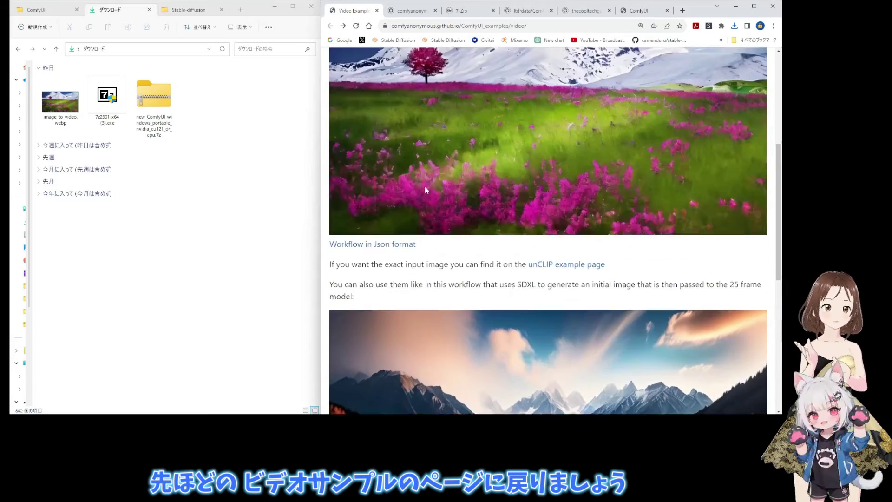
{"action": "scroll", "coordinate": [531, 257], "scroll_direction": "down", "scroll_amount": 6}
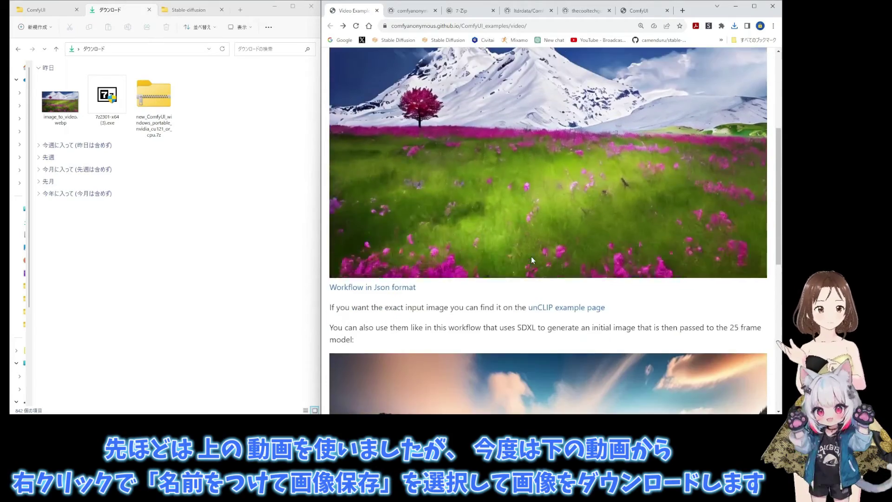
{"action": "scroll", "coordinate": [531, 255], "scroll_direction": "down", "scroll_amount": 1}
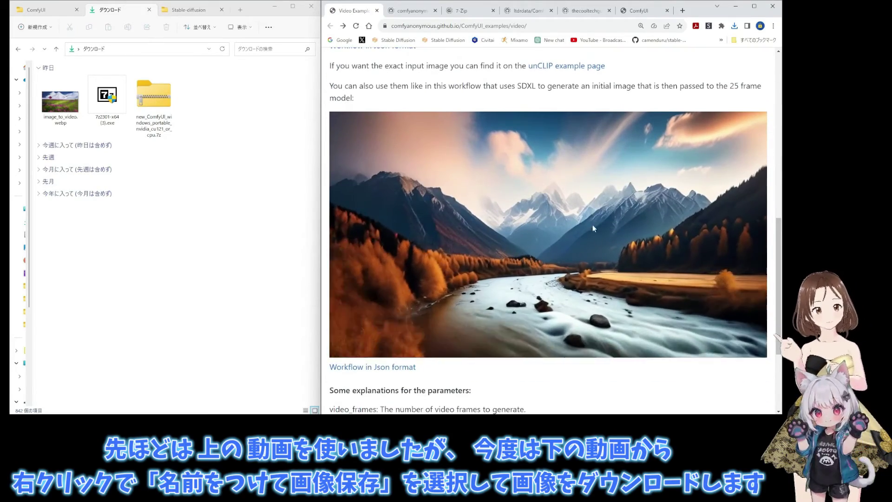
{"action": "right_click", "coordinate": [404, 173]}
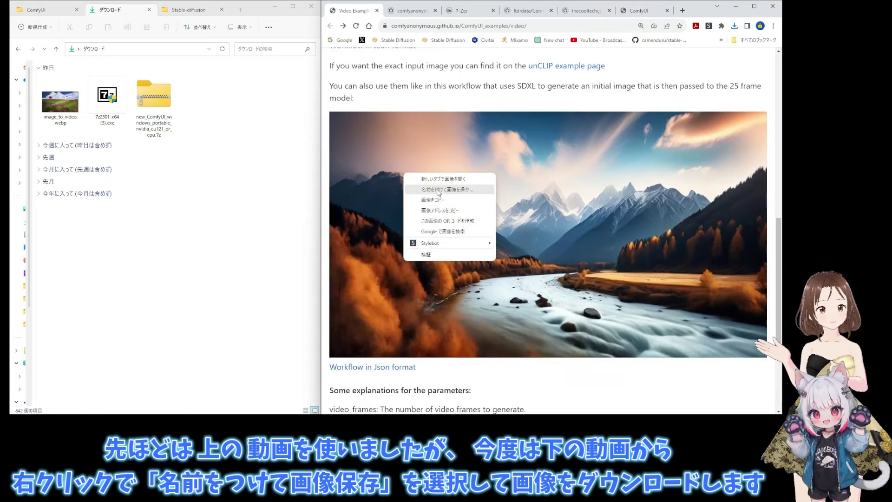
{"action": "left_click", "coordinate": [438, 190]}
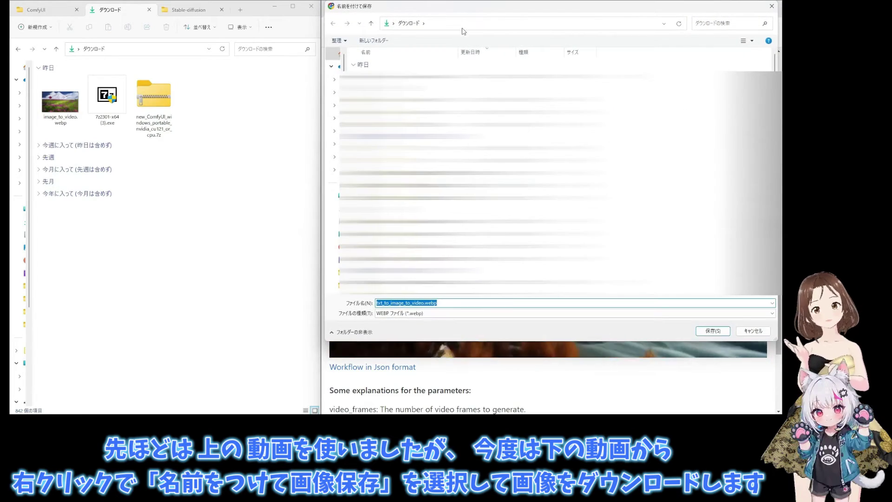
{"action": "key", "text": "Return"}
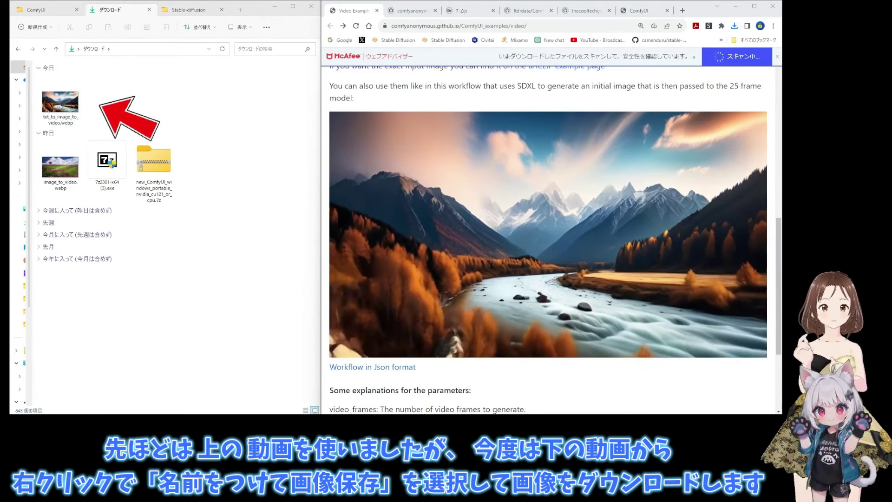
Load txt_to_image_to_video.webp onto the ComfyUI graph as a workflow and widen the browser window
{"action": "left_click", "coordinate": [660, 11]}
{"action": "left_click_drag", "start_coordinate": [61, 105], "coordinate": [428, 250]}
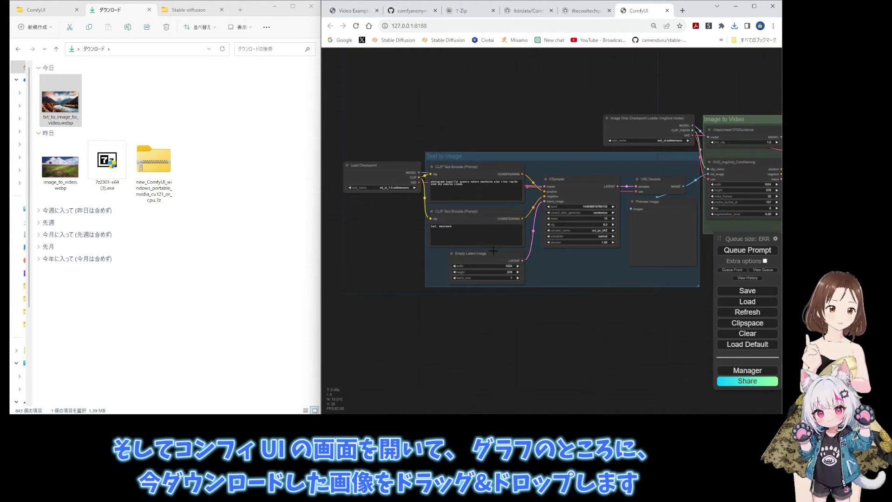
{"action": "left_click_drag", "start_coordinate": [323, 253], "coordinate": [110, 249]}
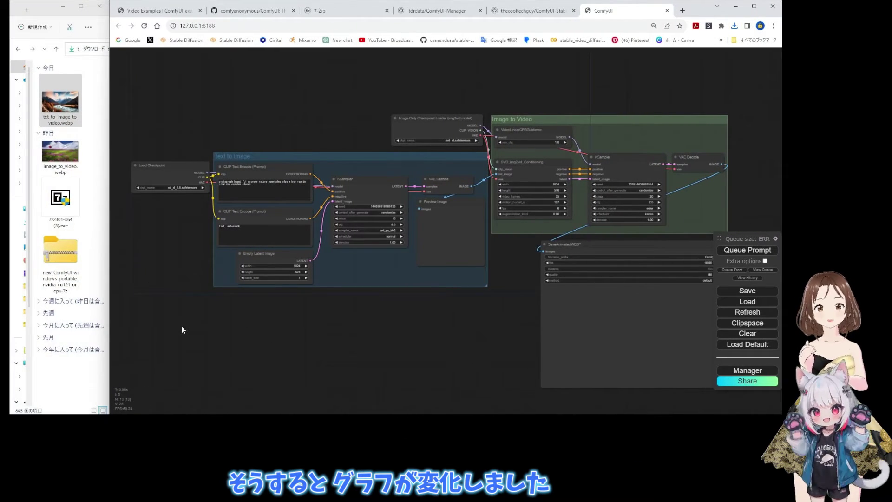
Set the Load Checkpoint node's model to the SDXL base checkpoint sd_xl_base_1.0_0.9vae.safetensors
{"action": "scroll", "coordinate": [182, 326], "scroll_direction": "up", "scroll_amount": 3}
{"action": "left_click_drag", "start_coordinate": [182, 326], "coordinate": [258, 364]}
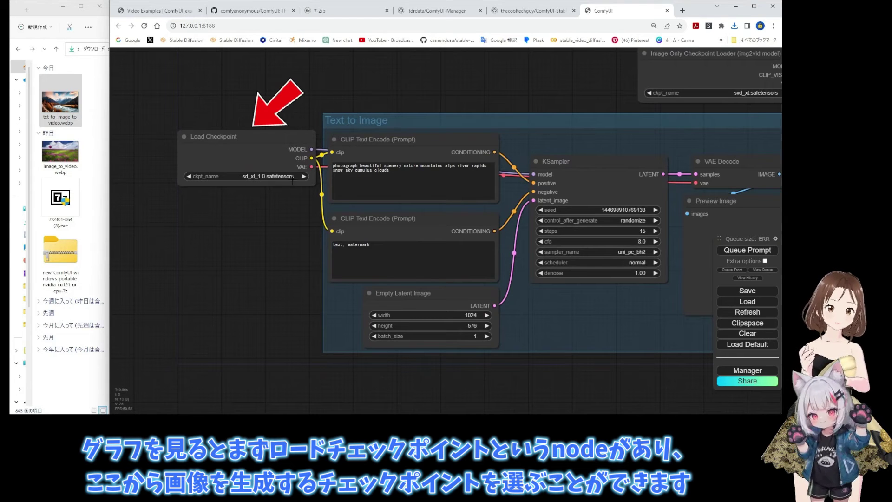
{"action": "left_click", "coordinate": [292, 179]}
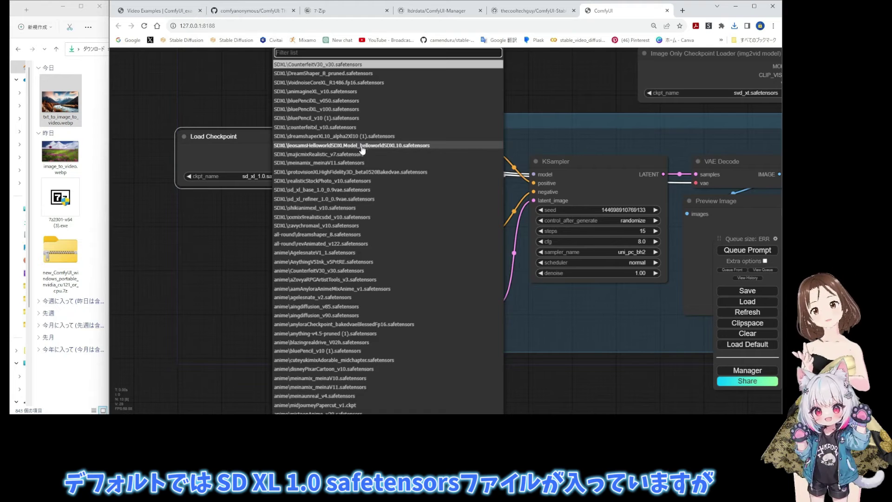
{"action": "left_click", "coordinate": [353, 191]}
{"action": "left_click", "coordinate": [279, 193]}
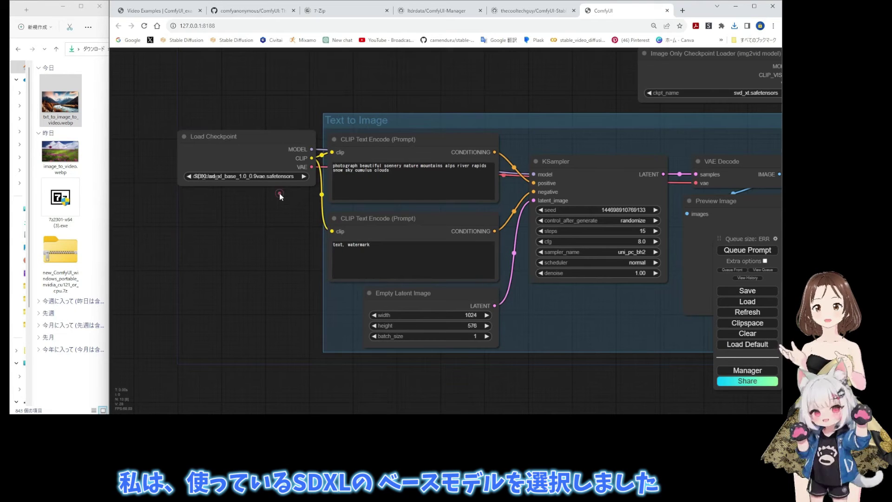
{"action": "left_click", "coordinate": [251, 179]}
{"action": "left_click", "coordinate": [221, 205]}
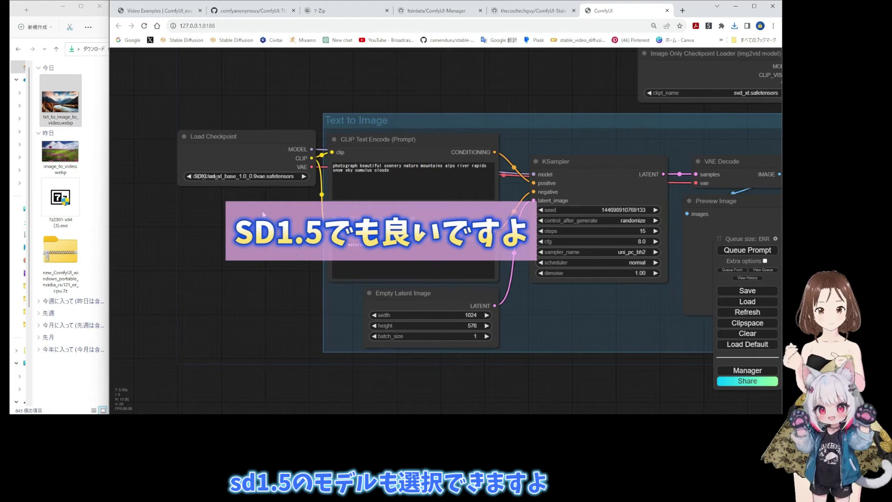
Set the Image Only Checkpoint Loader's model to svd_xt_image_decoder.safetensors
{"action": "left_click_drag", "start_coordinate": [262, 211], "coordinate": [154, 214]}
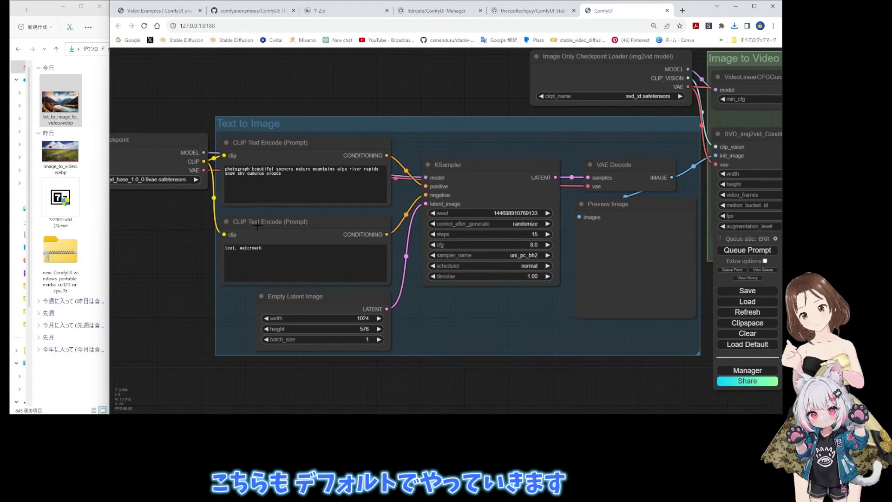
{"action": "left_click_drag", "start_coordinate": [205, 269], "coordinate": [155, 236]}
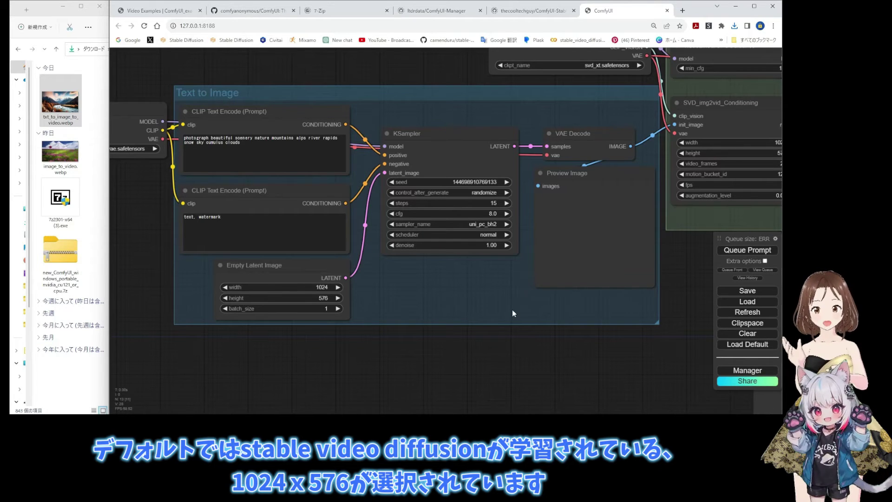
{"action": "left_click_drag", "start_coordinate": [512, 309], "coordinate": [414, 350]}
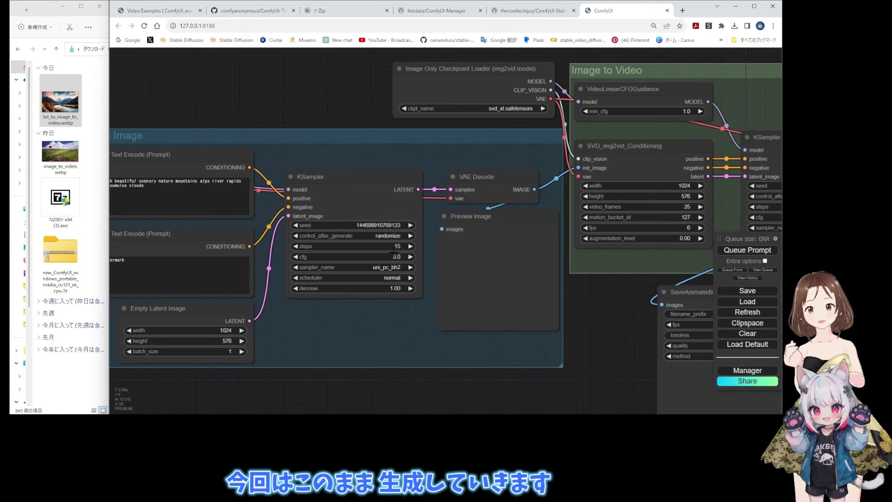
{"action": "left_click_drag", "start_coordinate": [339, 87], "coordinate": [113, 107]}
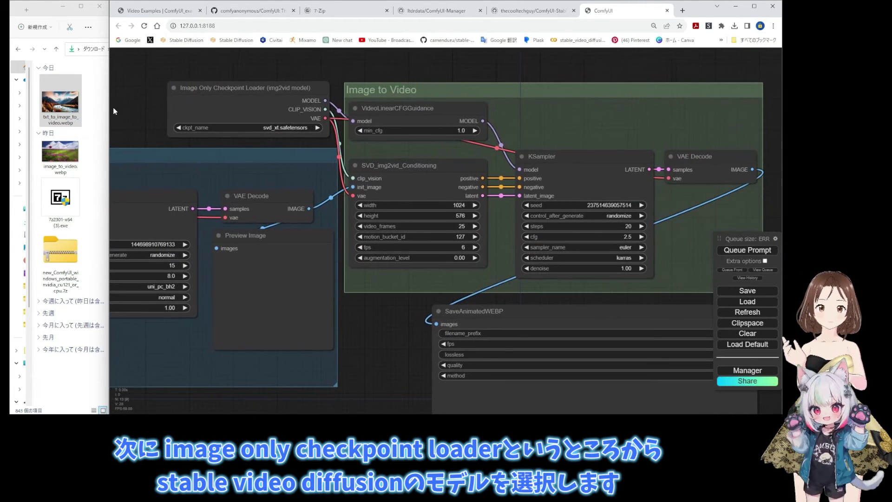
{"action": "left_click", "coordinate": [267, 130]}
{"action": "scroll", "coordinate": [288, 320], "scroll_direction": "down", "scroll_amount": 10}
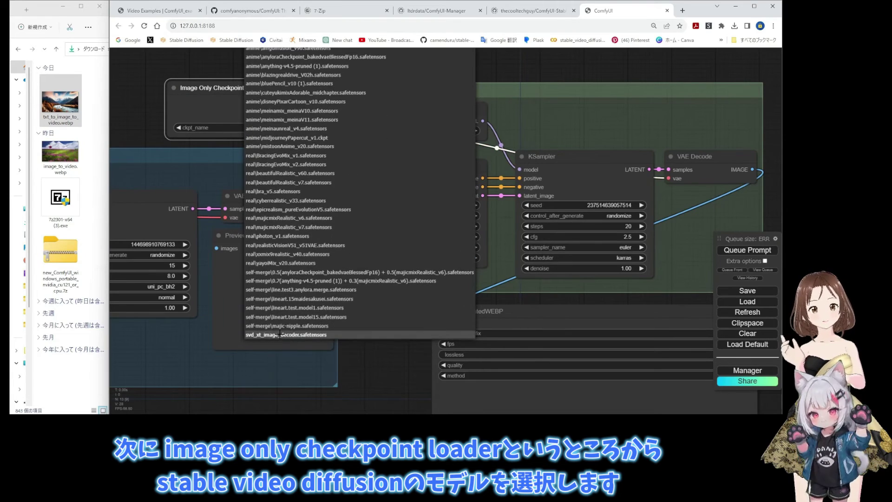
{"action": "left_click", "coordinate": [279, 335]}
{"action": "left_click", "coordinate": [156, 140]}
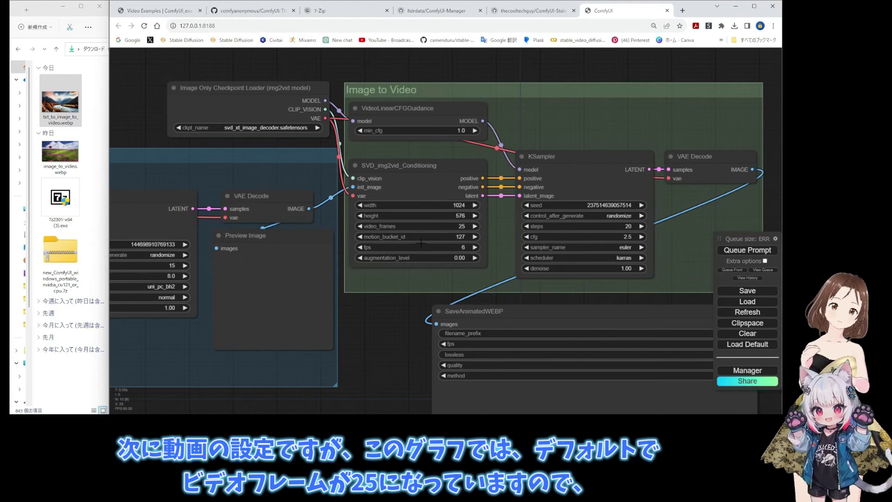
Move the SaveAnimatedWEBP node aside to free the space beneath the Image to Video group
{"action": "left_click_drag", "start_coordinate": [606, 67], "coordinate": [526, 47]}
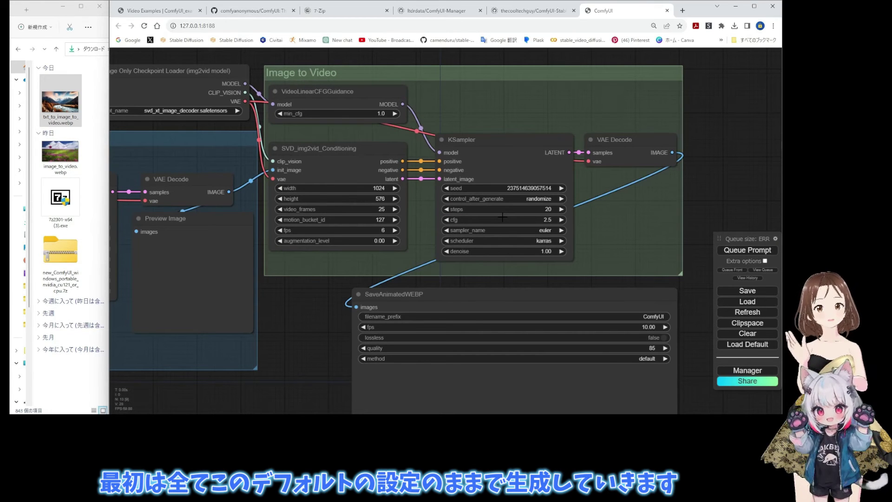
{"action": "scroll", "coordinate": [503, 217], "scroll_direction": "down", "scroll_amount": 4}
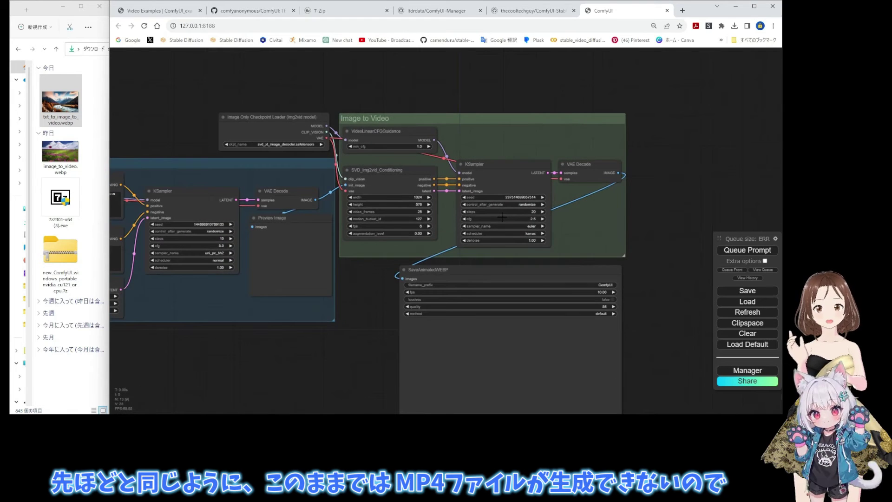
{"action": "left_click_drag", "start_coordinate": [353, 333], "coordinate": [357, 287]}
{"action": "left_click_drag", "start_coordinate": [476, 231], "coordinate": [665, 226]}
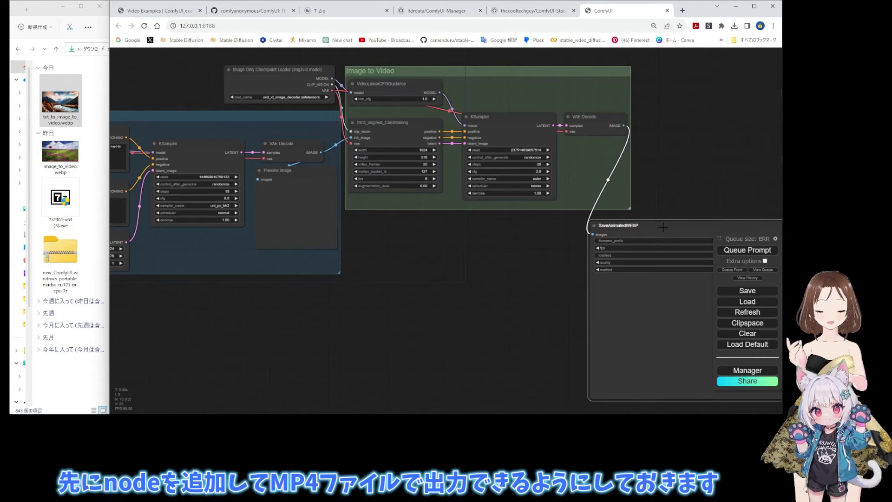
Find VHS_VideoCombine by searching for vhs and add it to the empty area below the Image to Video group
{"action": "left_click_drag", "start_coordinate": [409, 306], "coordinate": [382, 302]}
{"action": "left_click", "coordinate": [382, 257]}
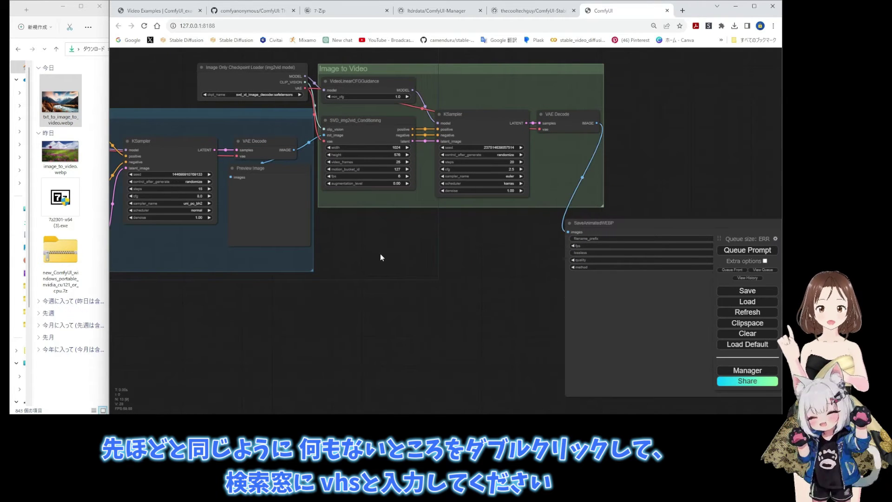
{"action": "double_click", "coordinate": [382, 257]}
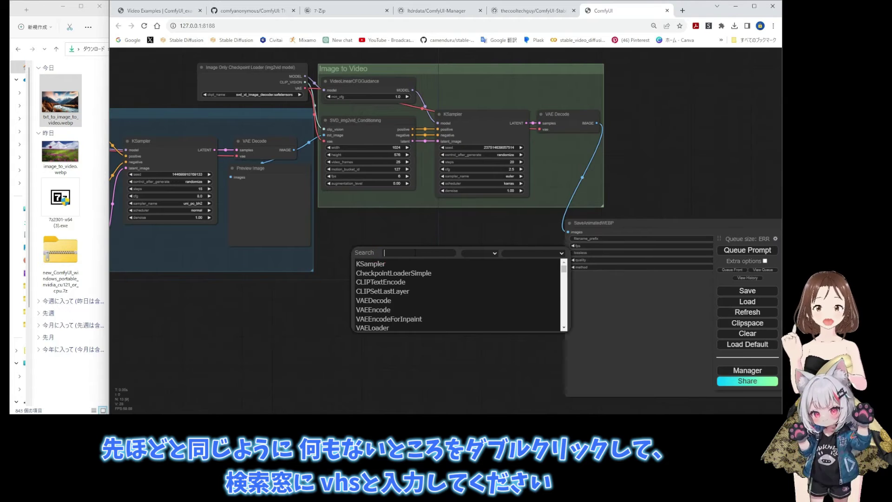
{"action": "type", "text": "vhs"}
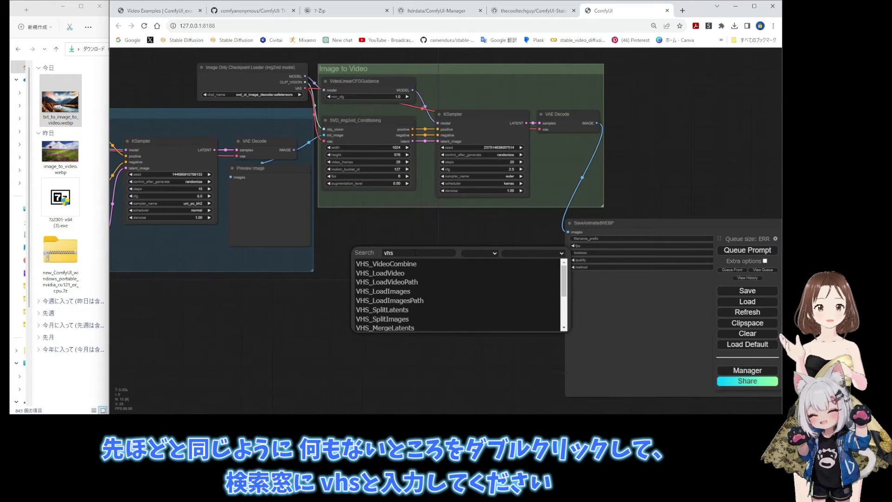
{"action": "left_click", "coordinate": [408, 263]}
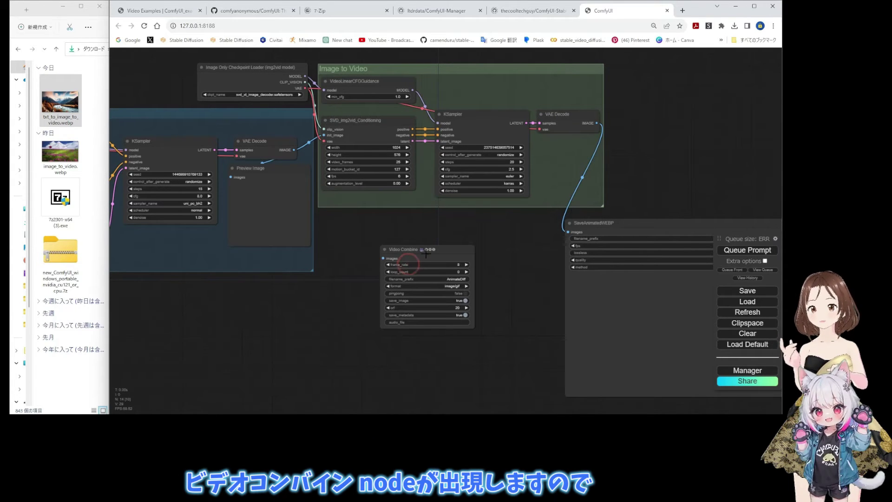
{"action": "left_click_drag", "start_coordinate": [444, 250], "coordinate": [444, 258]}
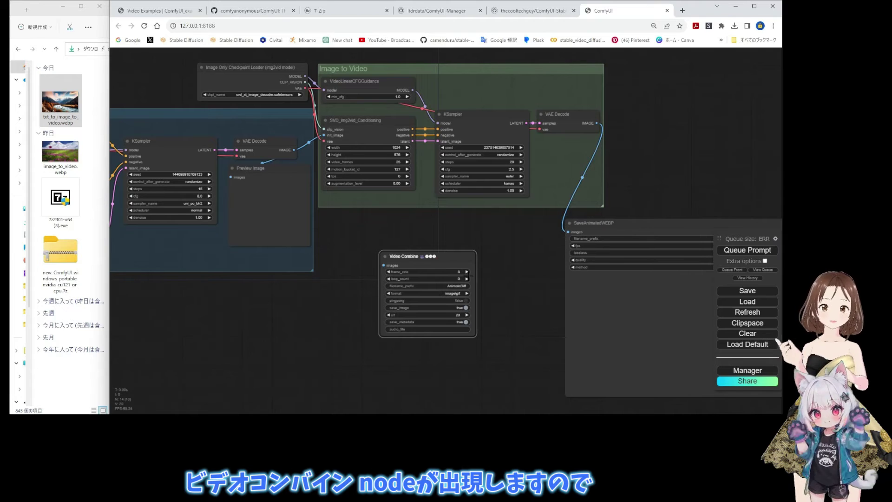
Set the Video Combine node's frame rate to 6, its filename prefix to SVD-xt and its format to video/h264-mp4
{"action": "left_click", "coordinate": [459, 272]}
{"action": "left_click", "coordinate": [571, 272]}
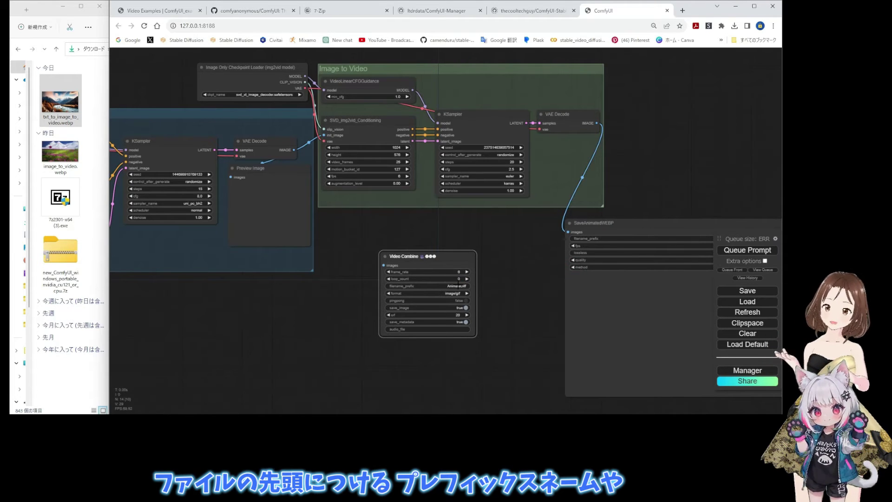
{"action": "left_click", "coordinate": [458, 286]}
{"action": "type", "text": "sVD-xt"}
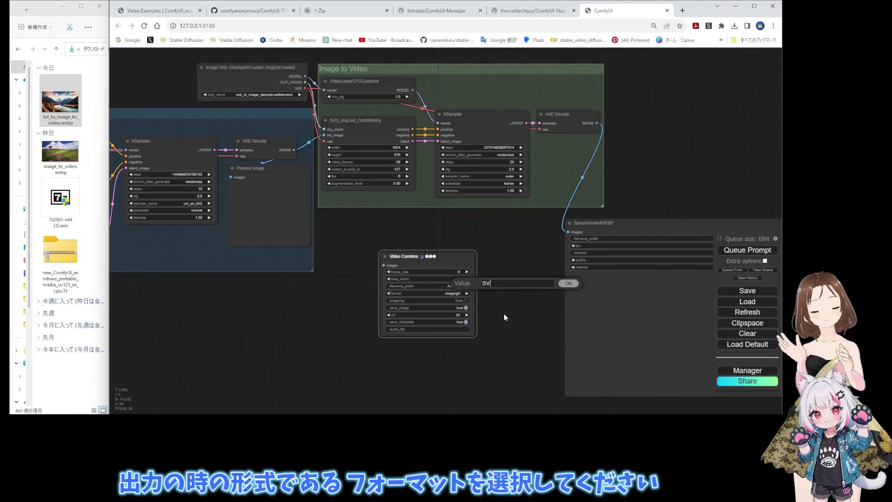
{"action": "left_click", "coordinate": [568, 283]}
{"action": "left_click", "coordinate": [457, 294]}
{"action": "left_click", "coordinate": [471, 321]}
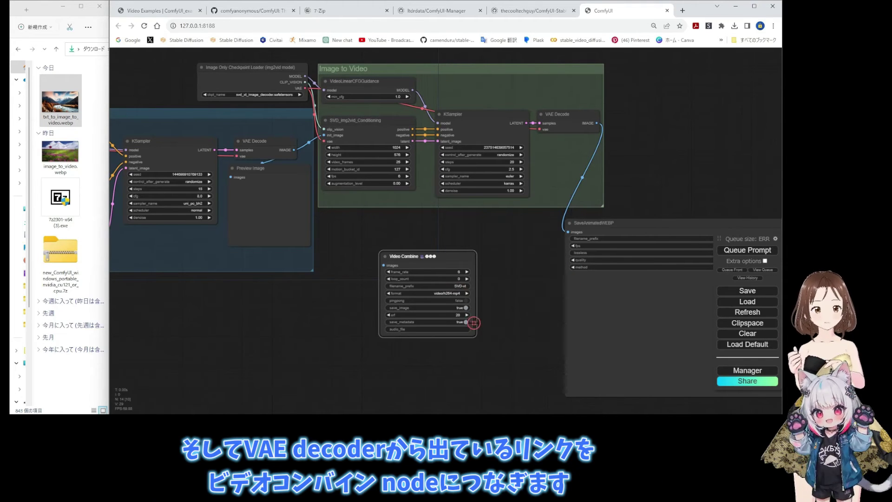
Reroute the image link from SaveAnimatedWEBP to the Video Combine node's images input and place that node nearer the VAE Decode
{"action": "left_click_drag", "start_coordinate": [569, 232], "coordinate": [384, 265]}
{"action": "left_click_drag", "start_coordinate": [452, 261], "coordinate": [518, 258]}
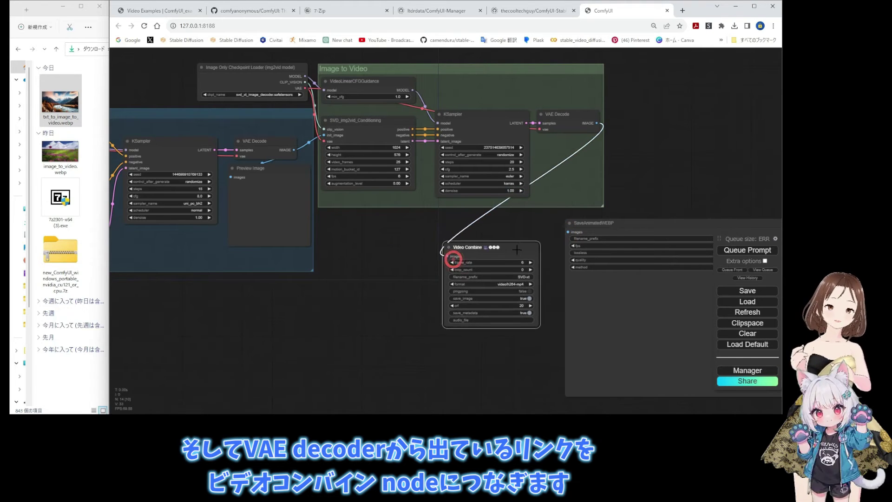
{"action": "left_click_drag", "start_coordinate": [347, 318], "coordinate": [369, 319]}
{"action": "scroll", "coordinate": [328, 237], "scroll_direction": "down", "scroll_amount": 4}
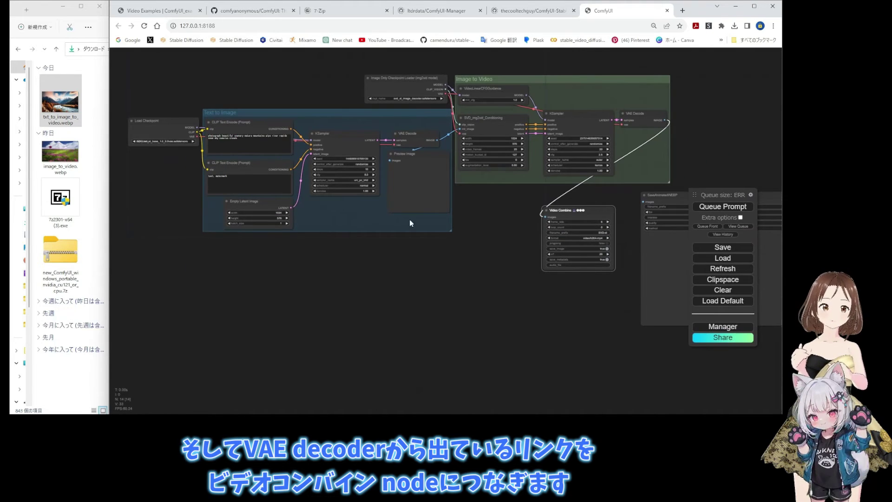
{"action": "left_click_drag", "start_coordinate": [411, 223], "coordinate": [407, 230]}
Shift the two checkpoint loader nodes slightly up and try to queue the prompt for generation
{"action": "left_click_drag", "start_coordinate": [414, 93], "coordinate": [408, 83]}
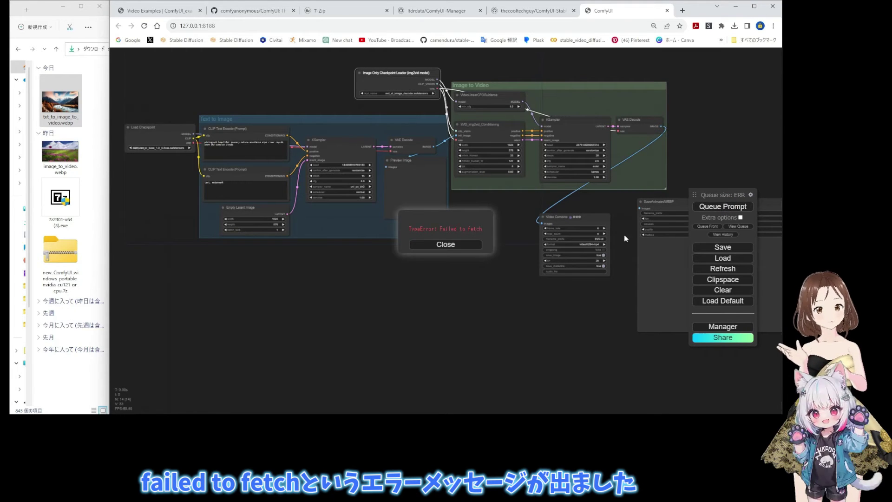
{"action": "left_click", "coordinate": [447, 246]}
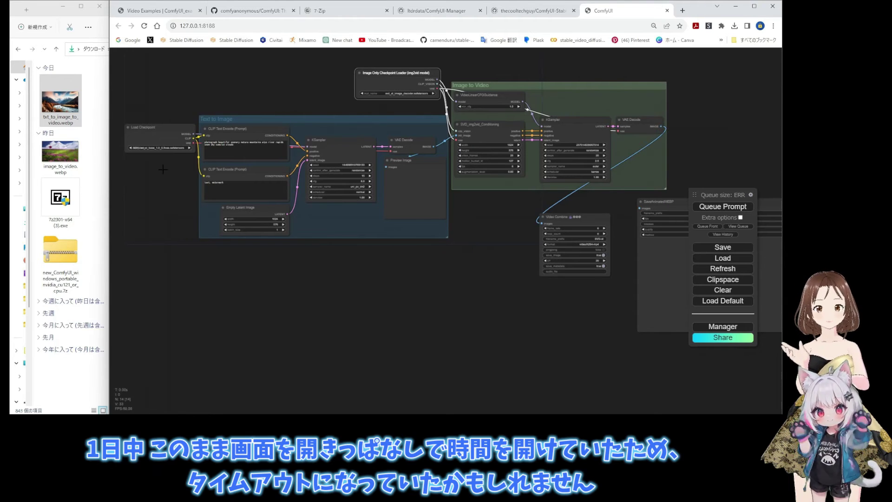
{"action": "left_click_drag", "start_coordinate": [154, 132], "coordinate": [149, 120]}
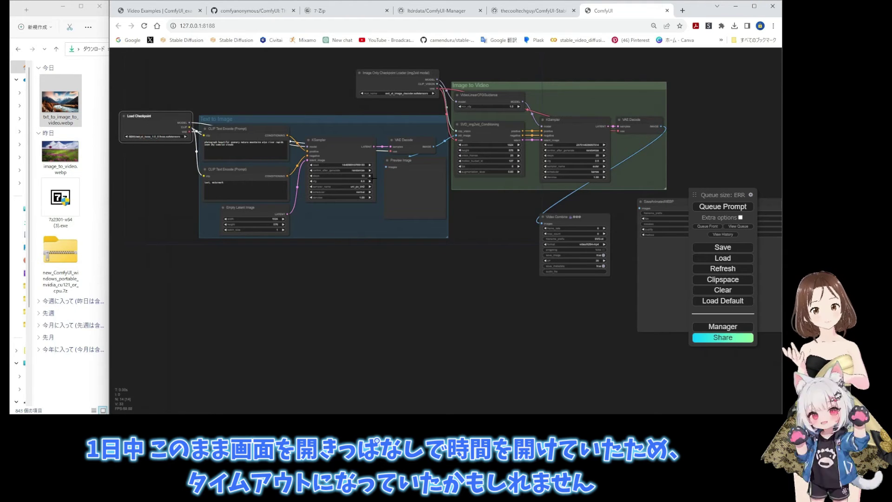
{"action": "left_click", "coordinate": [720, 206]}
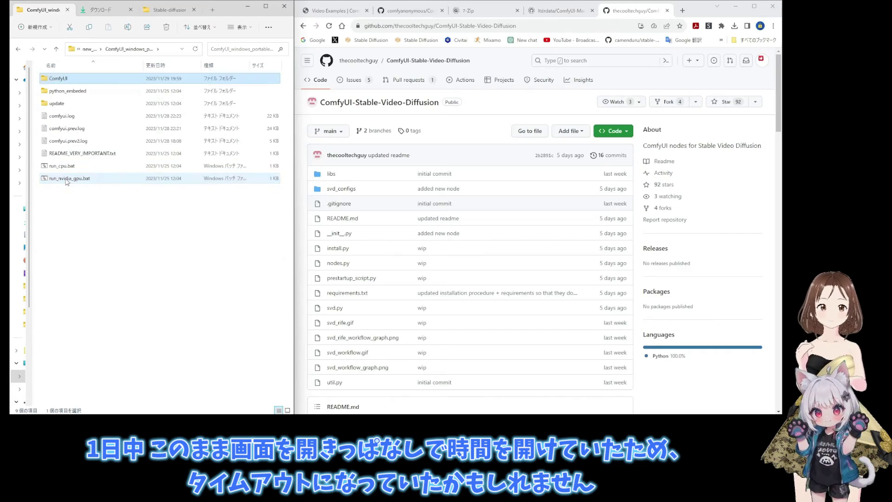
Restart the ComfyUI server with run_nvidia_gpu.bat and minimize its console window
{"action": "double_click", "coordinate": [65, 180]}
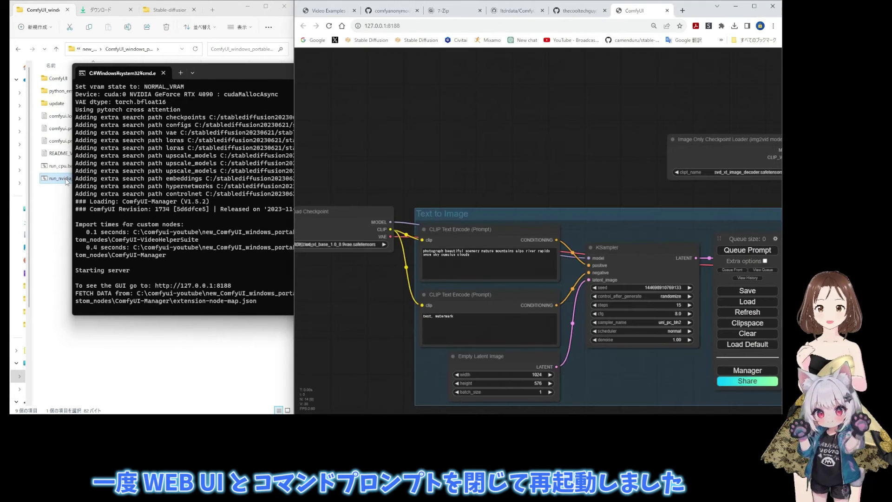
{"action": "left_click", "coordinate": [229, 73]}
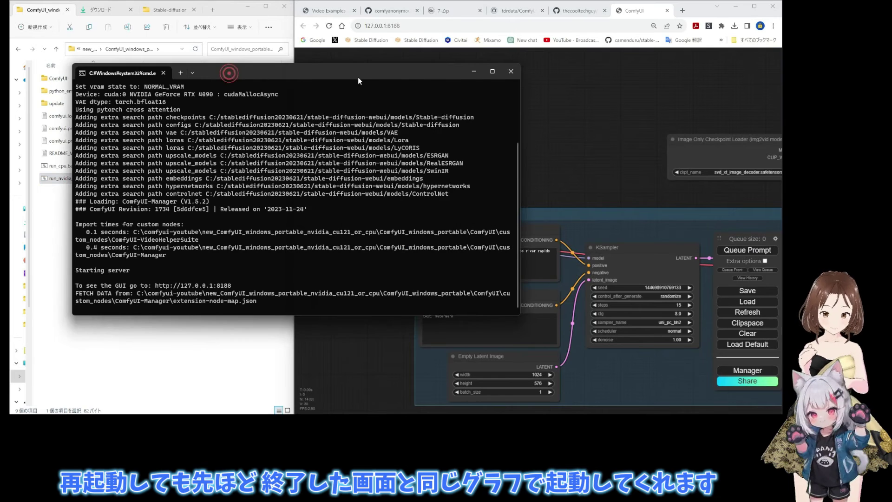
{"action": "left_click", "coordinate": [472, 72]}
Queue the text-to-image-to-video workflow for generation with the whole graph in view
{"action": "scroll", "coordinate": [486, 153], "scroll_direction": "down", "scroll_amount": 4}
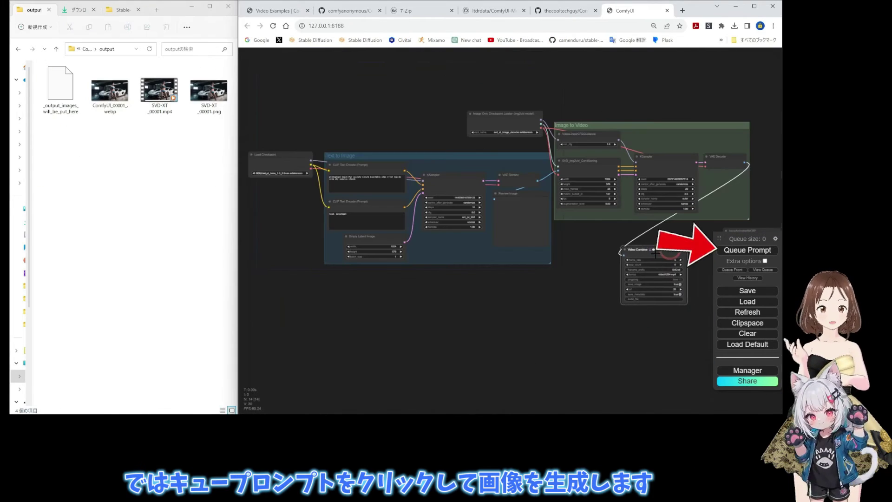
{"action": "left_click", "coordinate": [746, 251]}
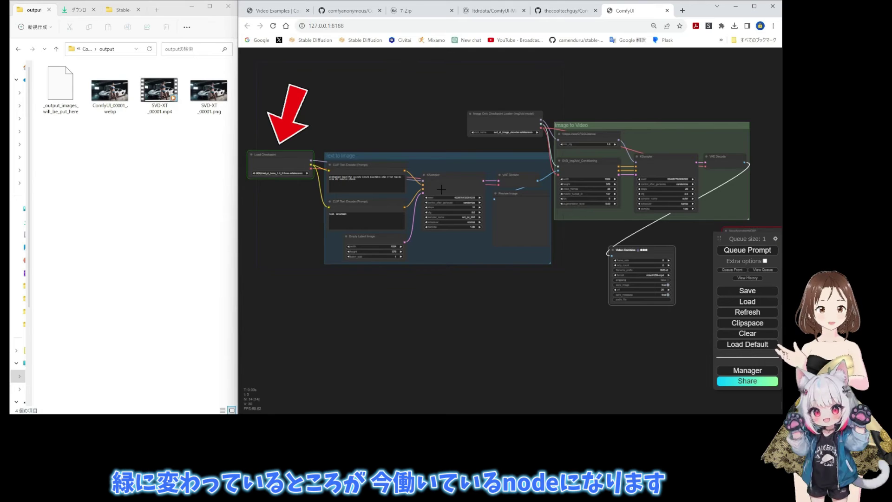
{"action": "left_click_drag", "start_coordinate": [451, 155], "coordinate": [446, 153]}
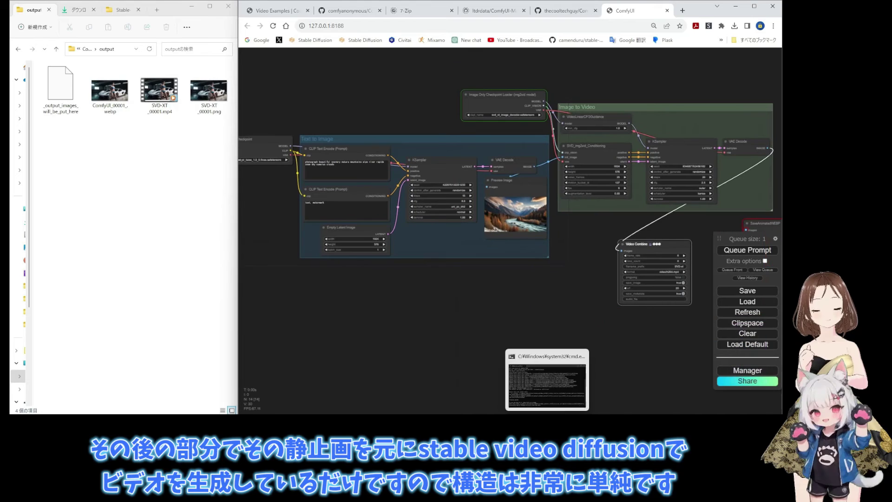
Bring up Task Manager's GPU performance readings and the server console to monitor the generation
{"action": "key", "text": "ctrl+shift+Escape"}
{"action": "left_click_drag", "start_coordinate": [344, 271], "coordinate": [492, 278]}
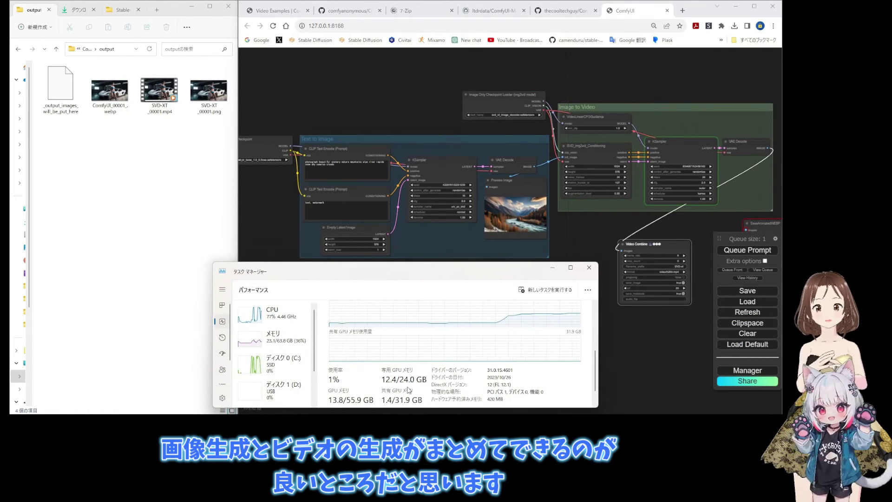
{"action": "mouse_move", "coordinate": [553, 412]}
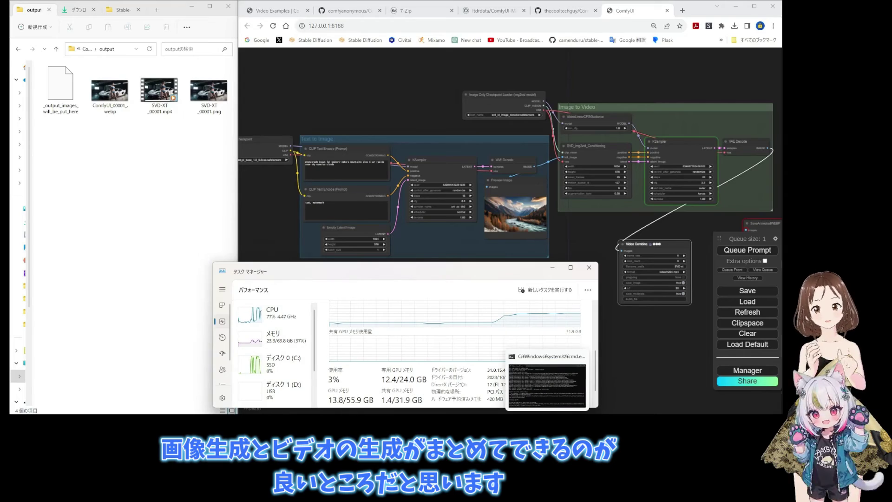
{"action": "left_click", "coordinate": [560, 373]}
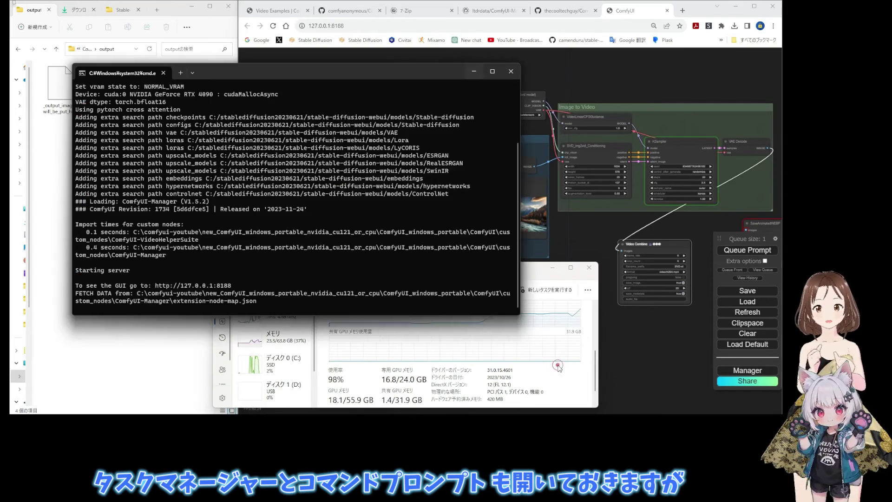
Narrow the server console and arrange it beside Task Manager's GPU readings so the workflow graph stays visible while monitoring the generation
{"action": "left_click_drag", "start_coordinate": [521, 117], "coordinate": [238, 133]}
{"action": "left_click_drag", "start_coordinate": [197, 72], "coordinate": [150, 152]}
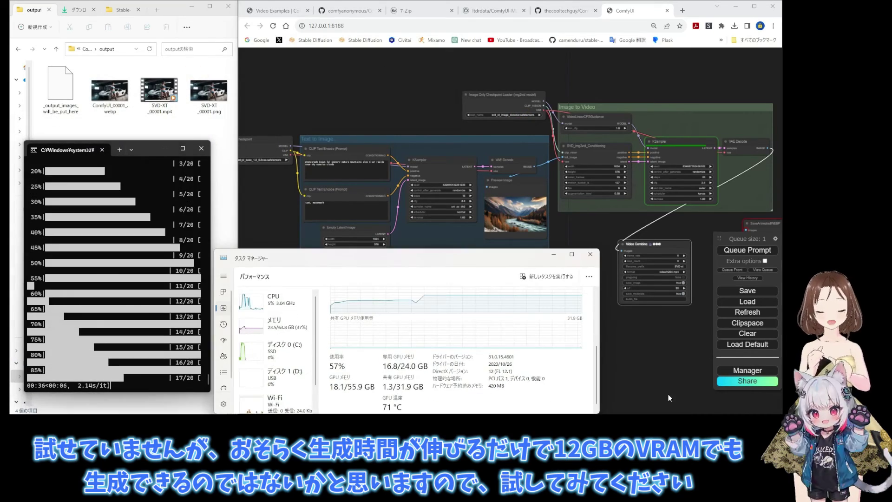
{"action": "left_click", "coordinate": [347, 228]}
{"action": "left_click_drag", "start_coordinate": [347, 229], "coordinate": [342, 227]}
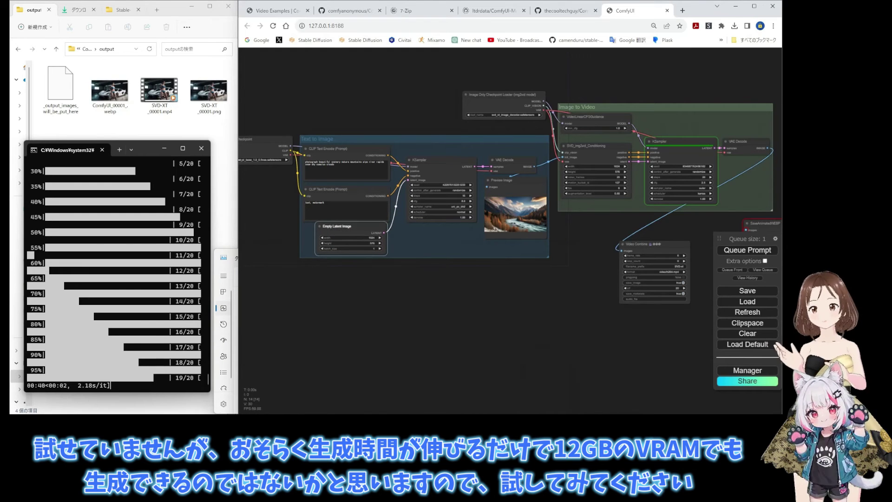
{"action": "left_click", "coordinate": [491, 401]}
{"action": "left_click_drag", "start_coordinate": [487, 264], "coordinate": [463, 250]}
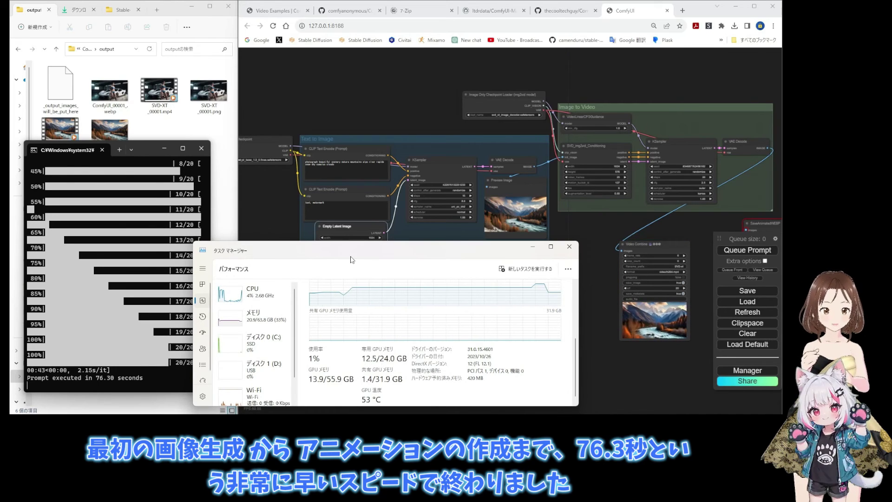
{"action": "left_click_drag", "start_coordinate": [353, 259], "coordinate": [384, 263]}
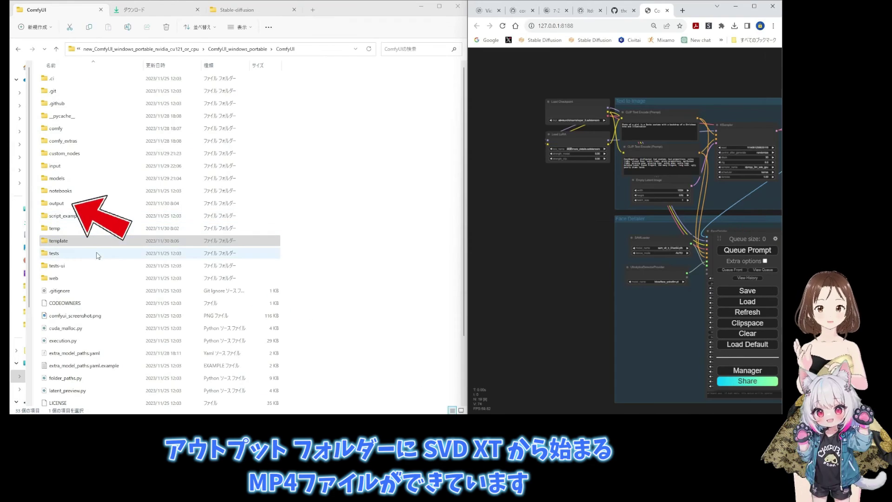
Open the output folder inside the ComfyUI folder to reach the generated SVD-XT MP4 file
{"action": "double_click", "coordinate": [68, 203]}
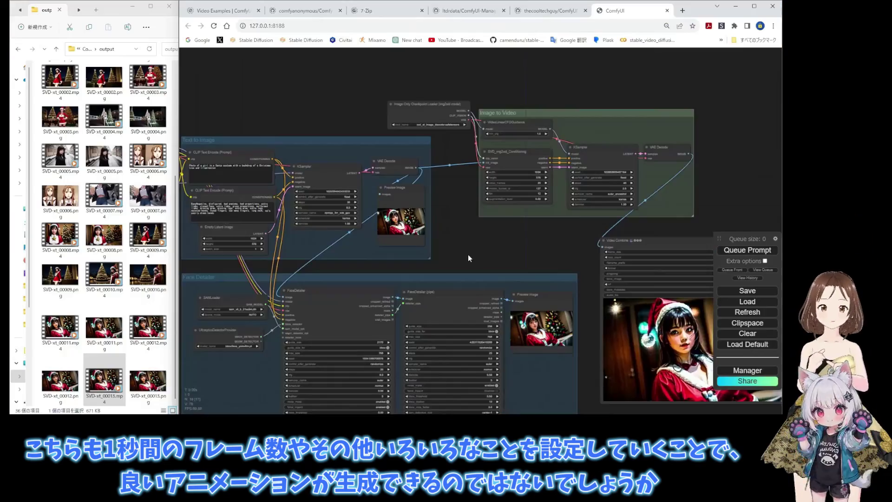
Examine the Load LoRA, negative prompt and Empty Latent Image settings in the face detailer workflow
{"action": "left_click_drag", "start_coordinate": [468, 258], "coordinate": [605, 254]}
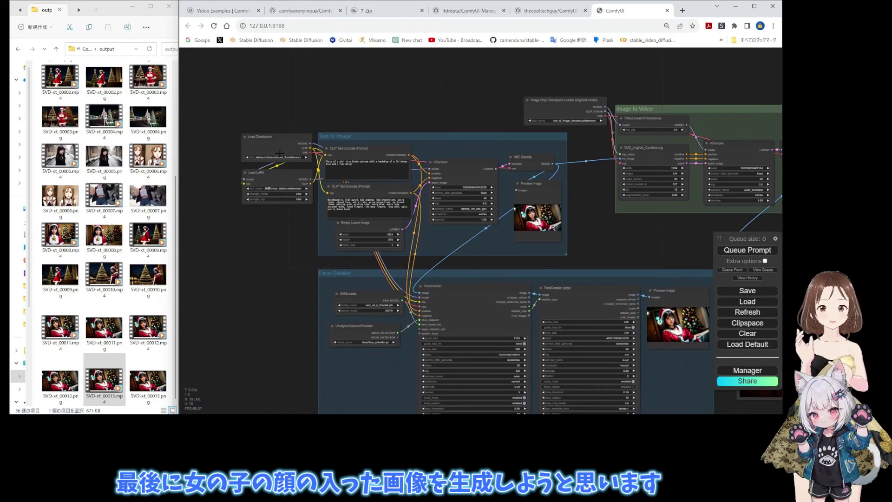
{"action": "scroll", "coordinate": [258, 239], "scroll_direction": "up", "scroll_amount": 10}
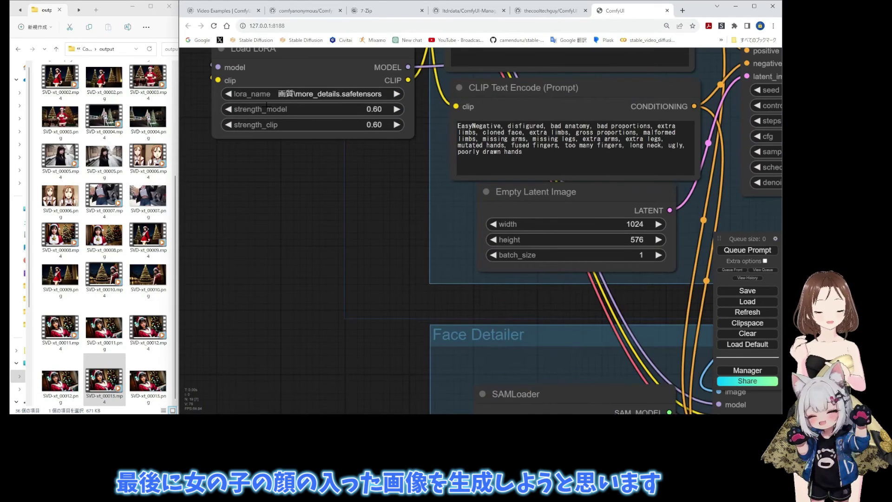